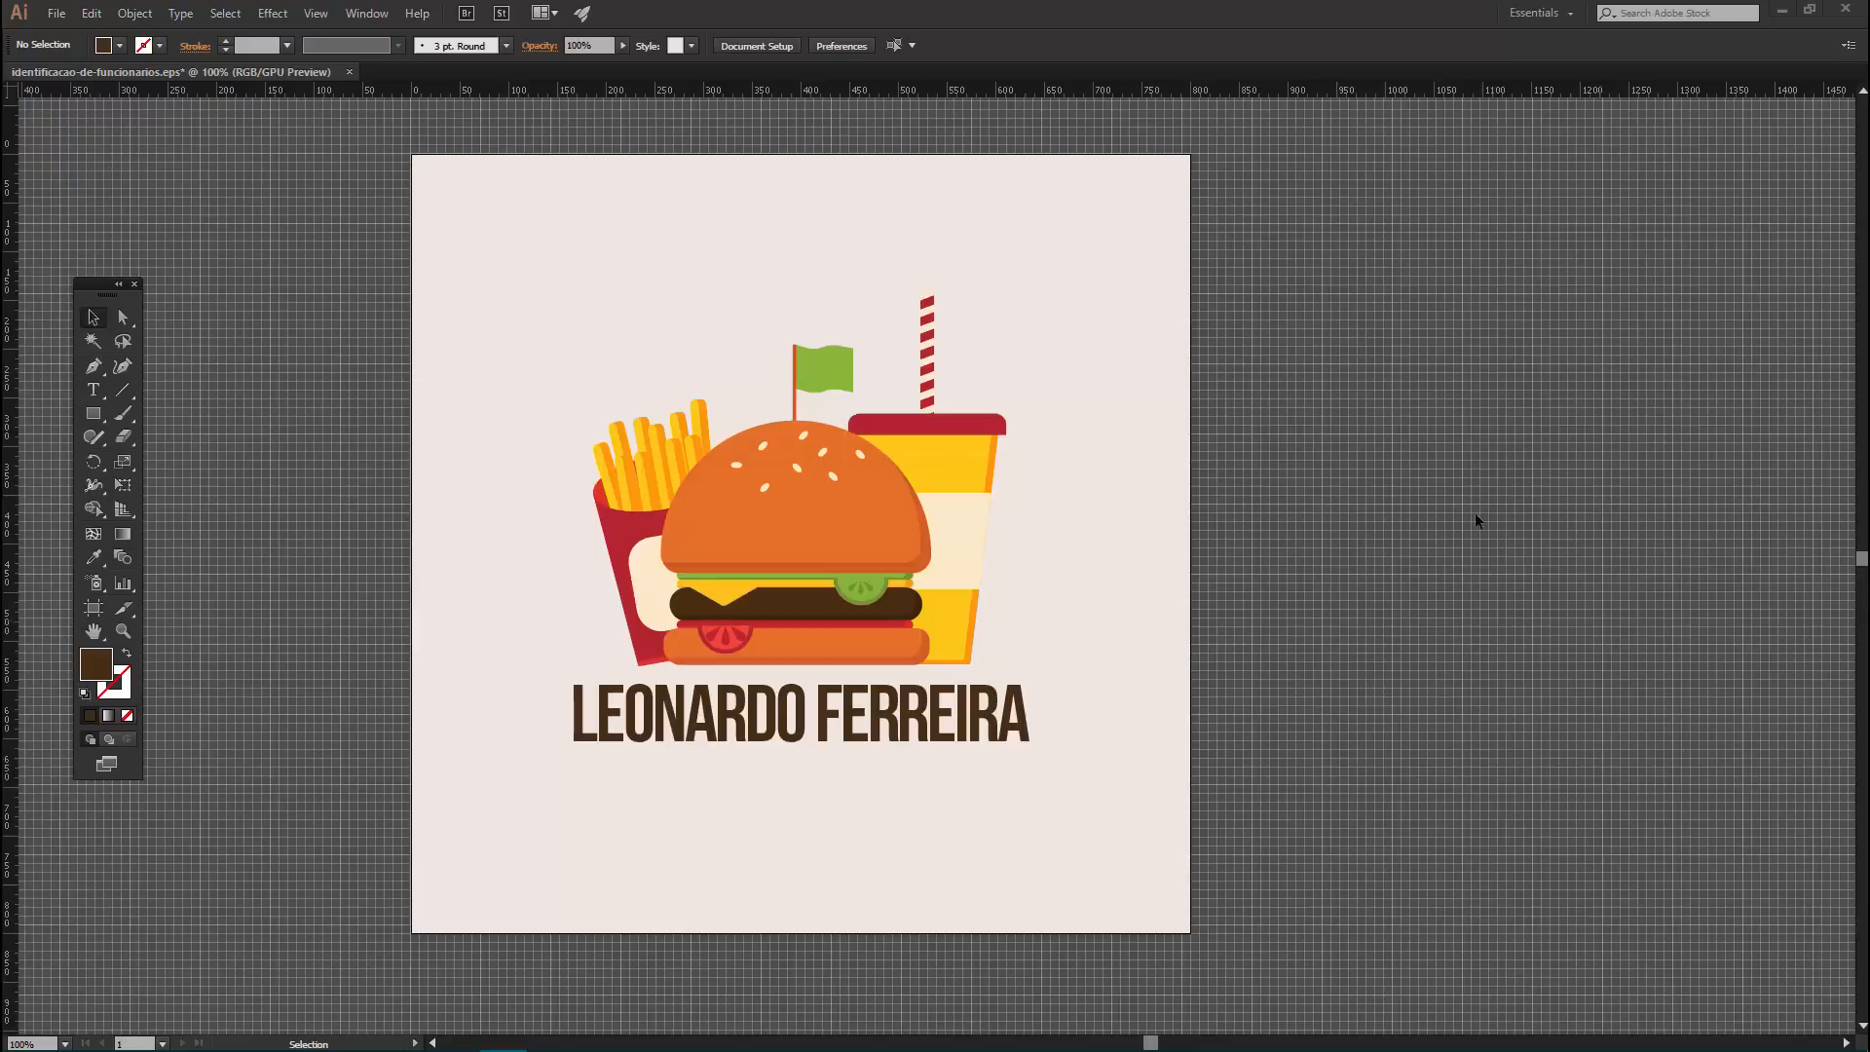
- Select the name text below the burger artwork, open the Variables panel and place it beside the artwork
{"action": "left_click", "coordinate": [704, 730]}
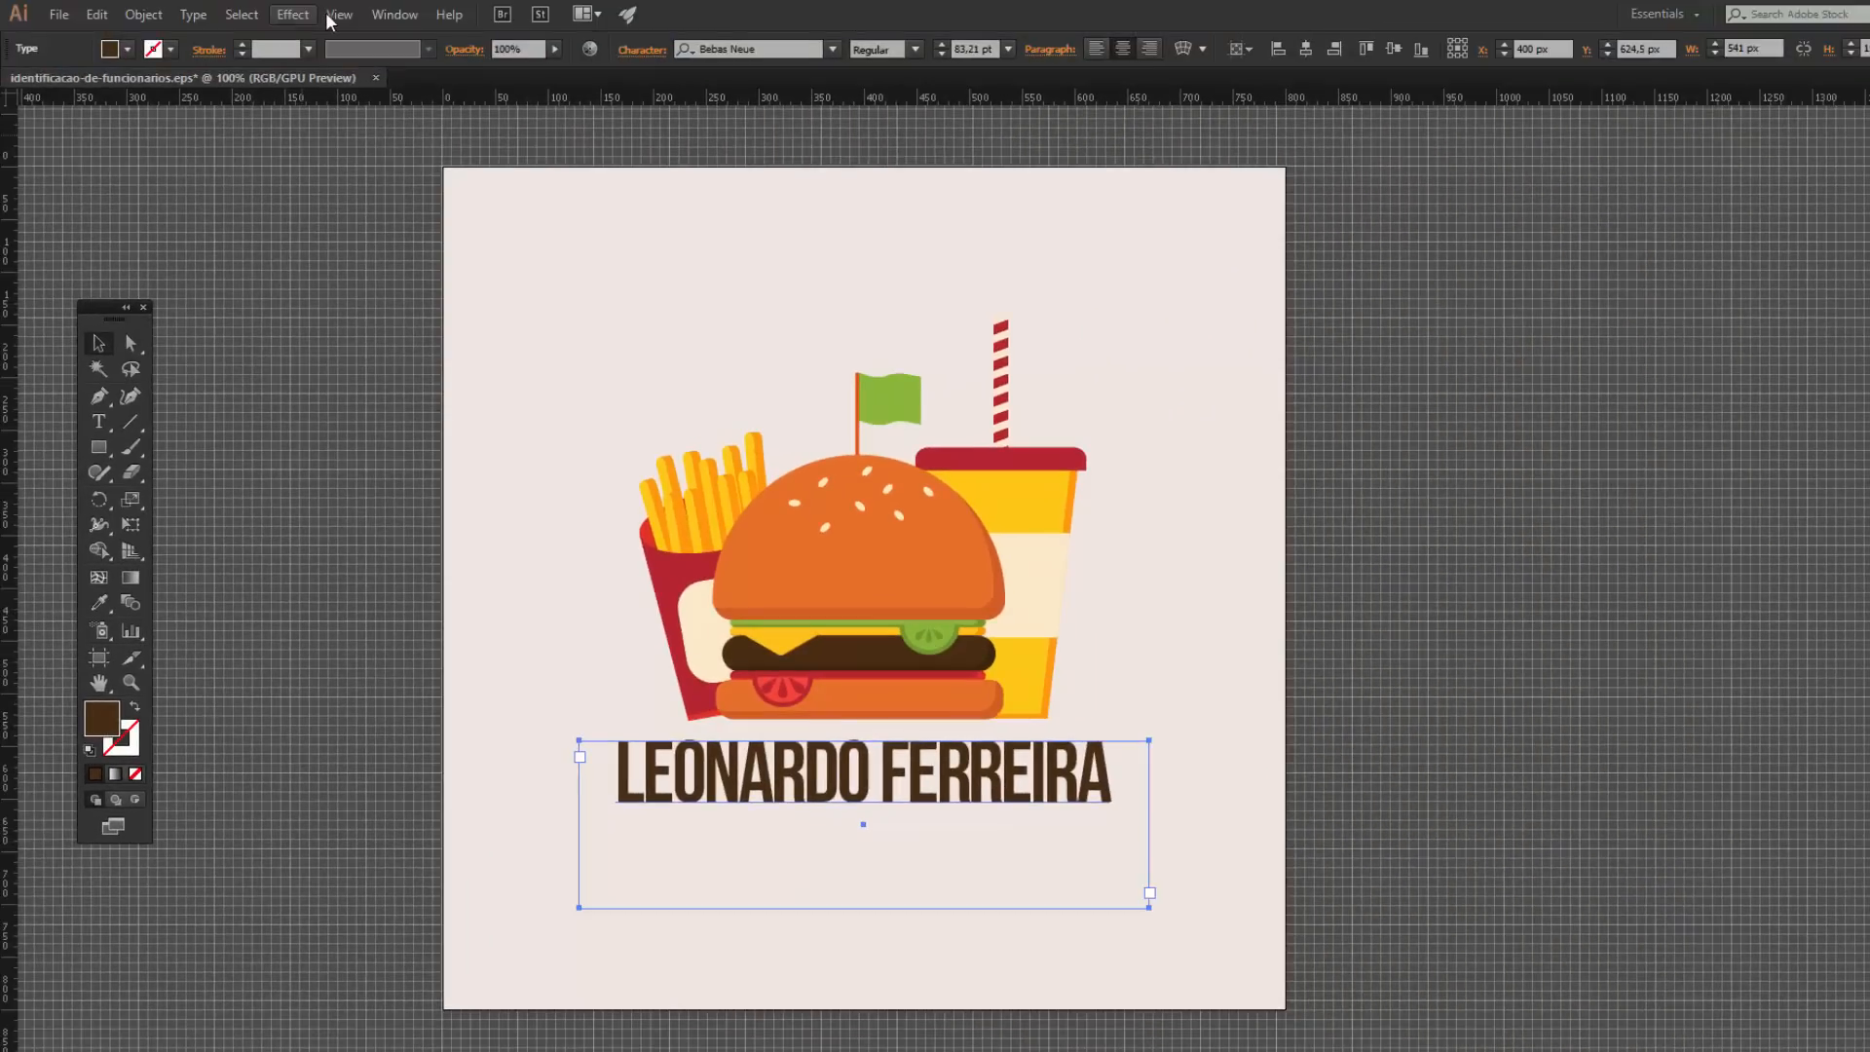
{"action": "left_click", "coordinate": [394, 15]}
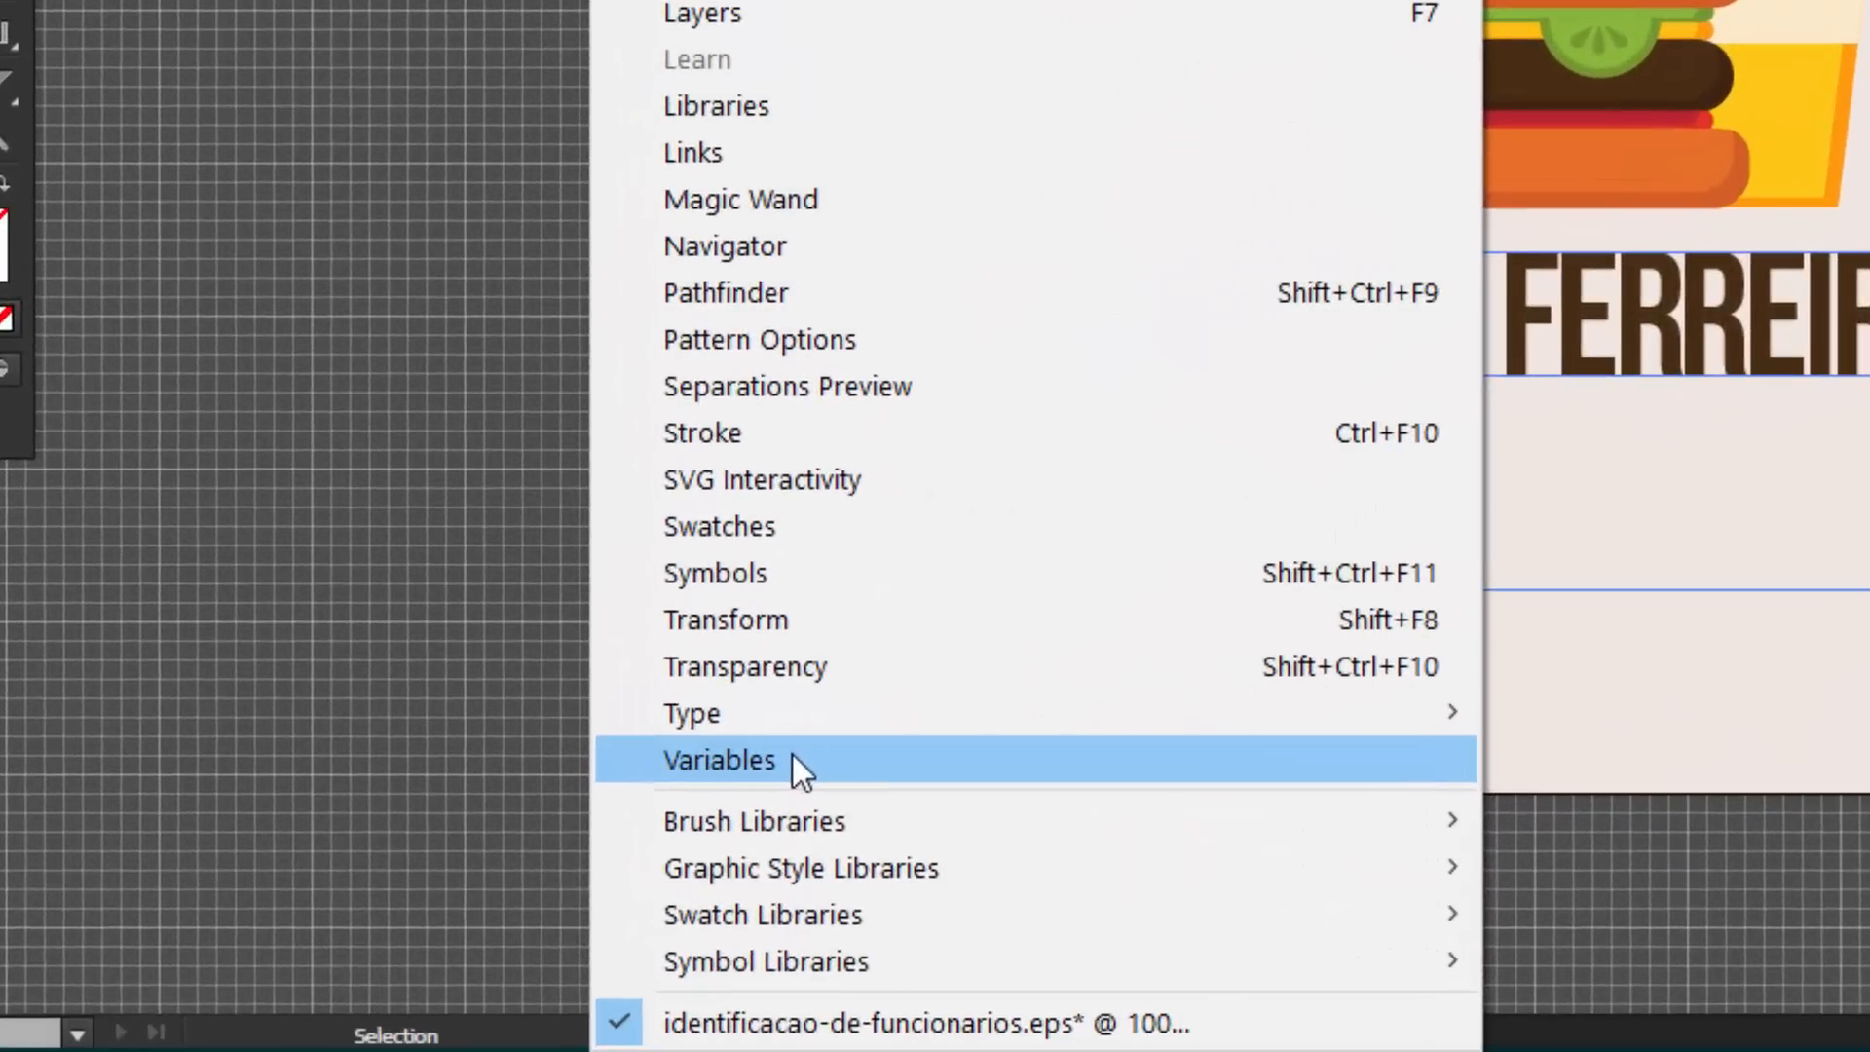
{"action": "left_click", "coordinate": [792, 751]}
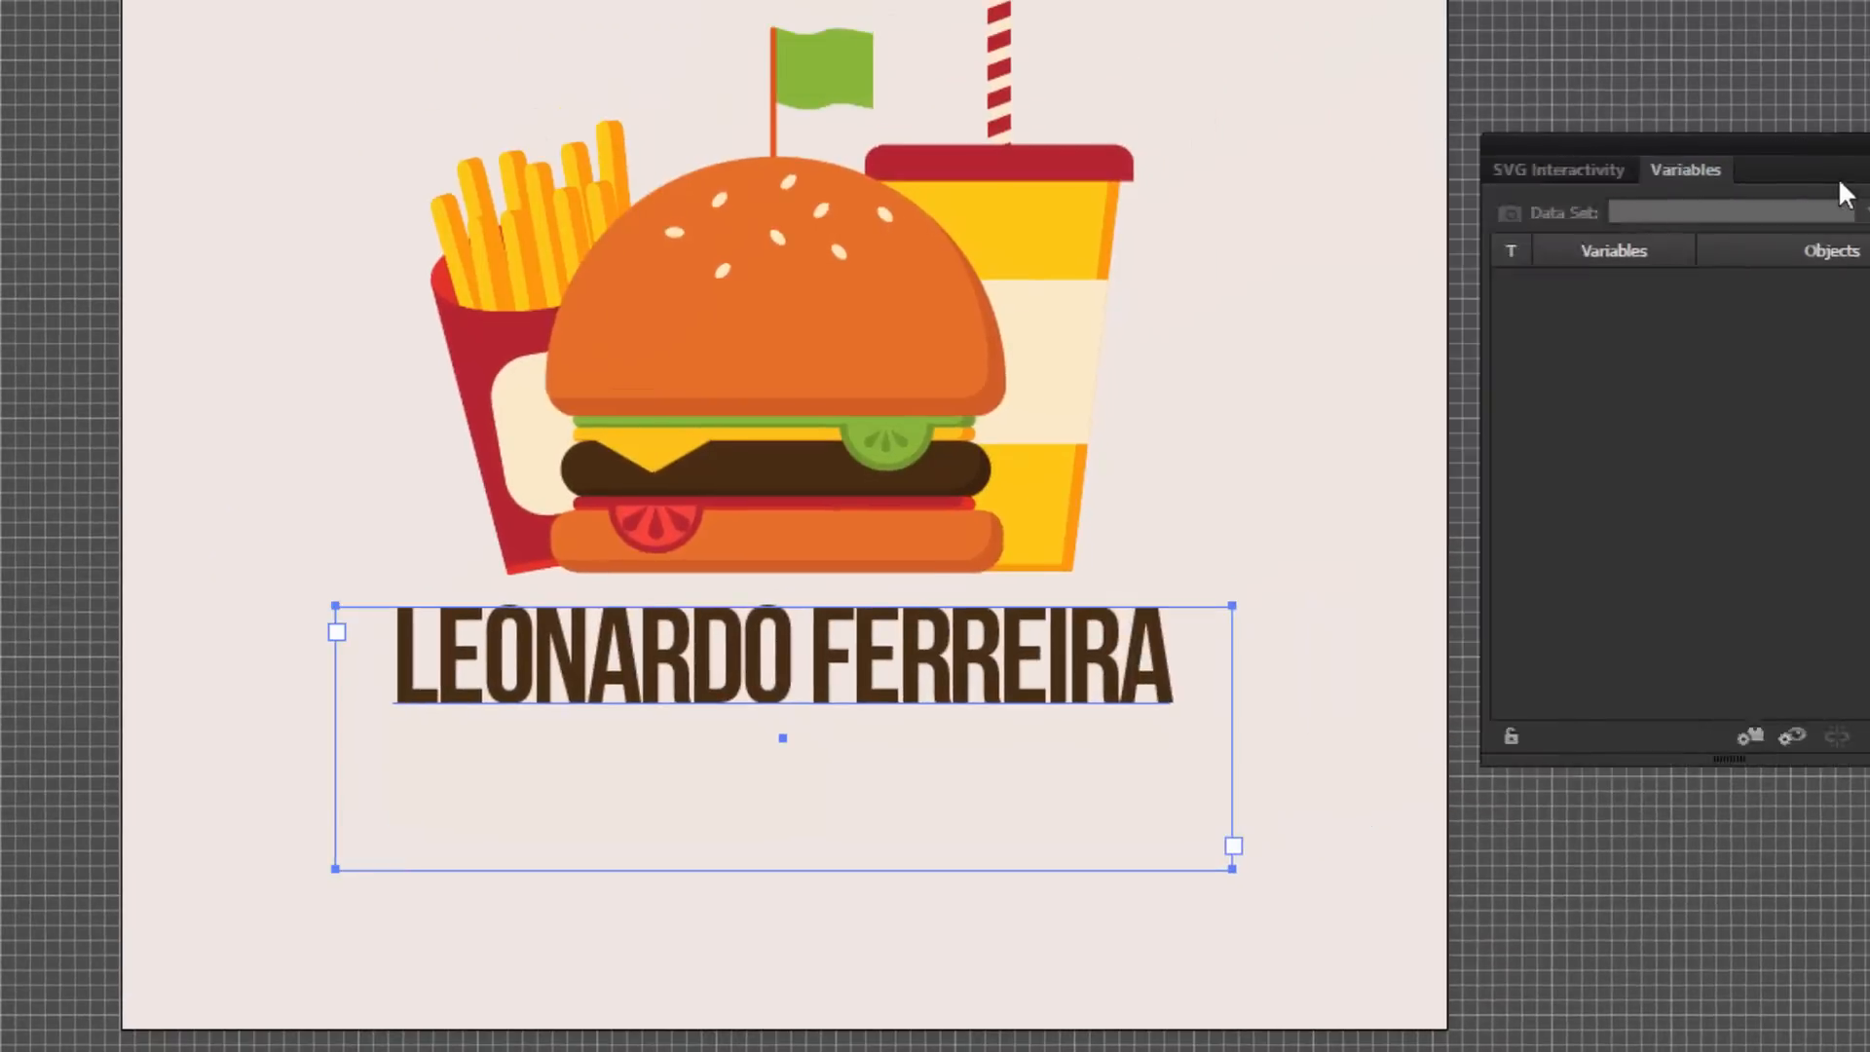
{"action": "left_click_drag", "start_coordinate": [1840, 183], "coordinate": [1519, 208]}
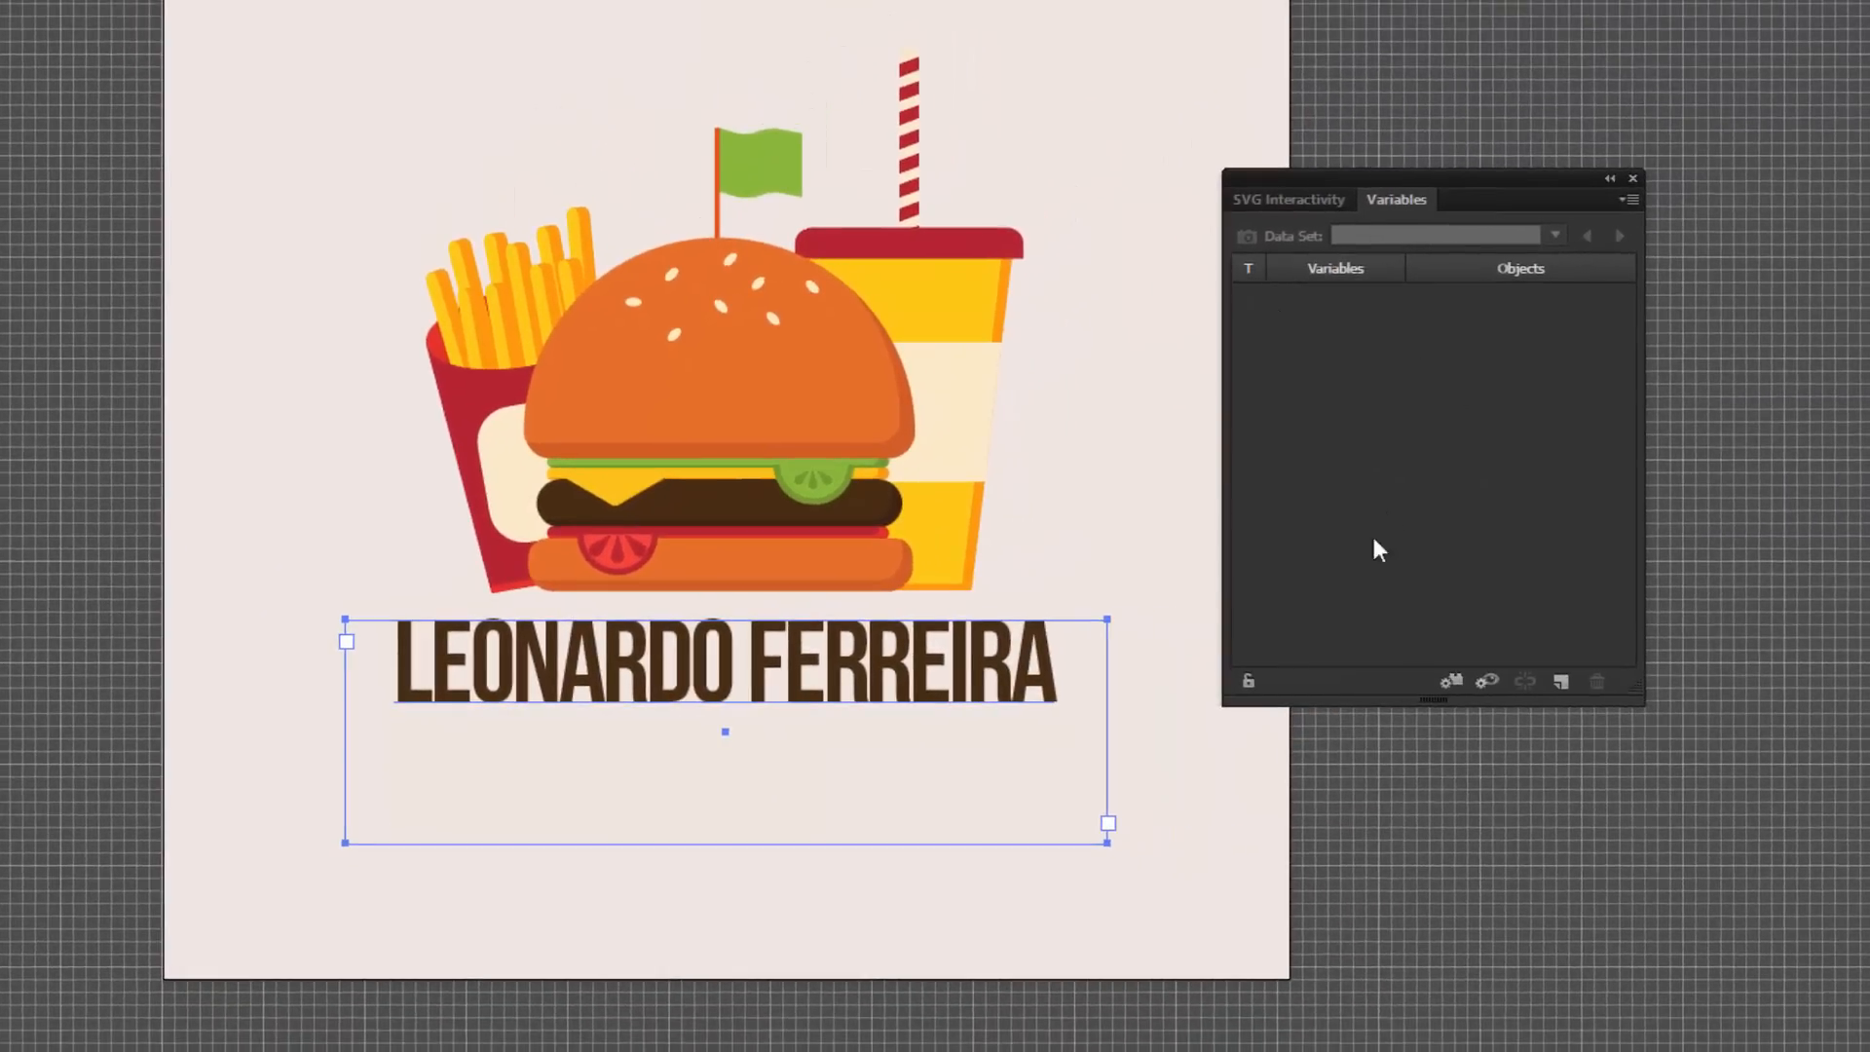
- Make the name text below the burger dynamic by binding it to a new text variable
{"action": "left_click", "coordinate": [649, 808]}
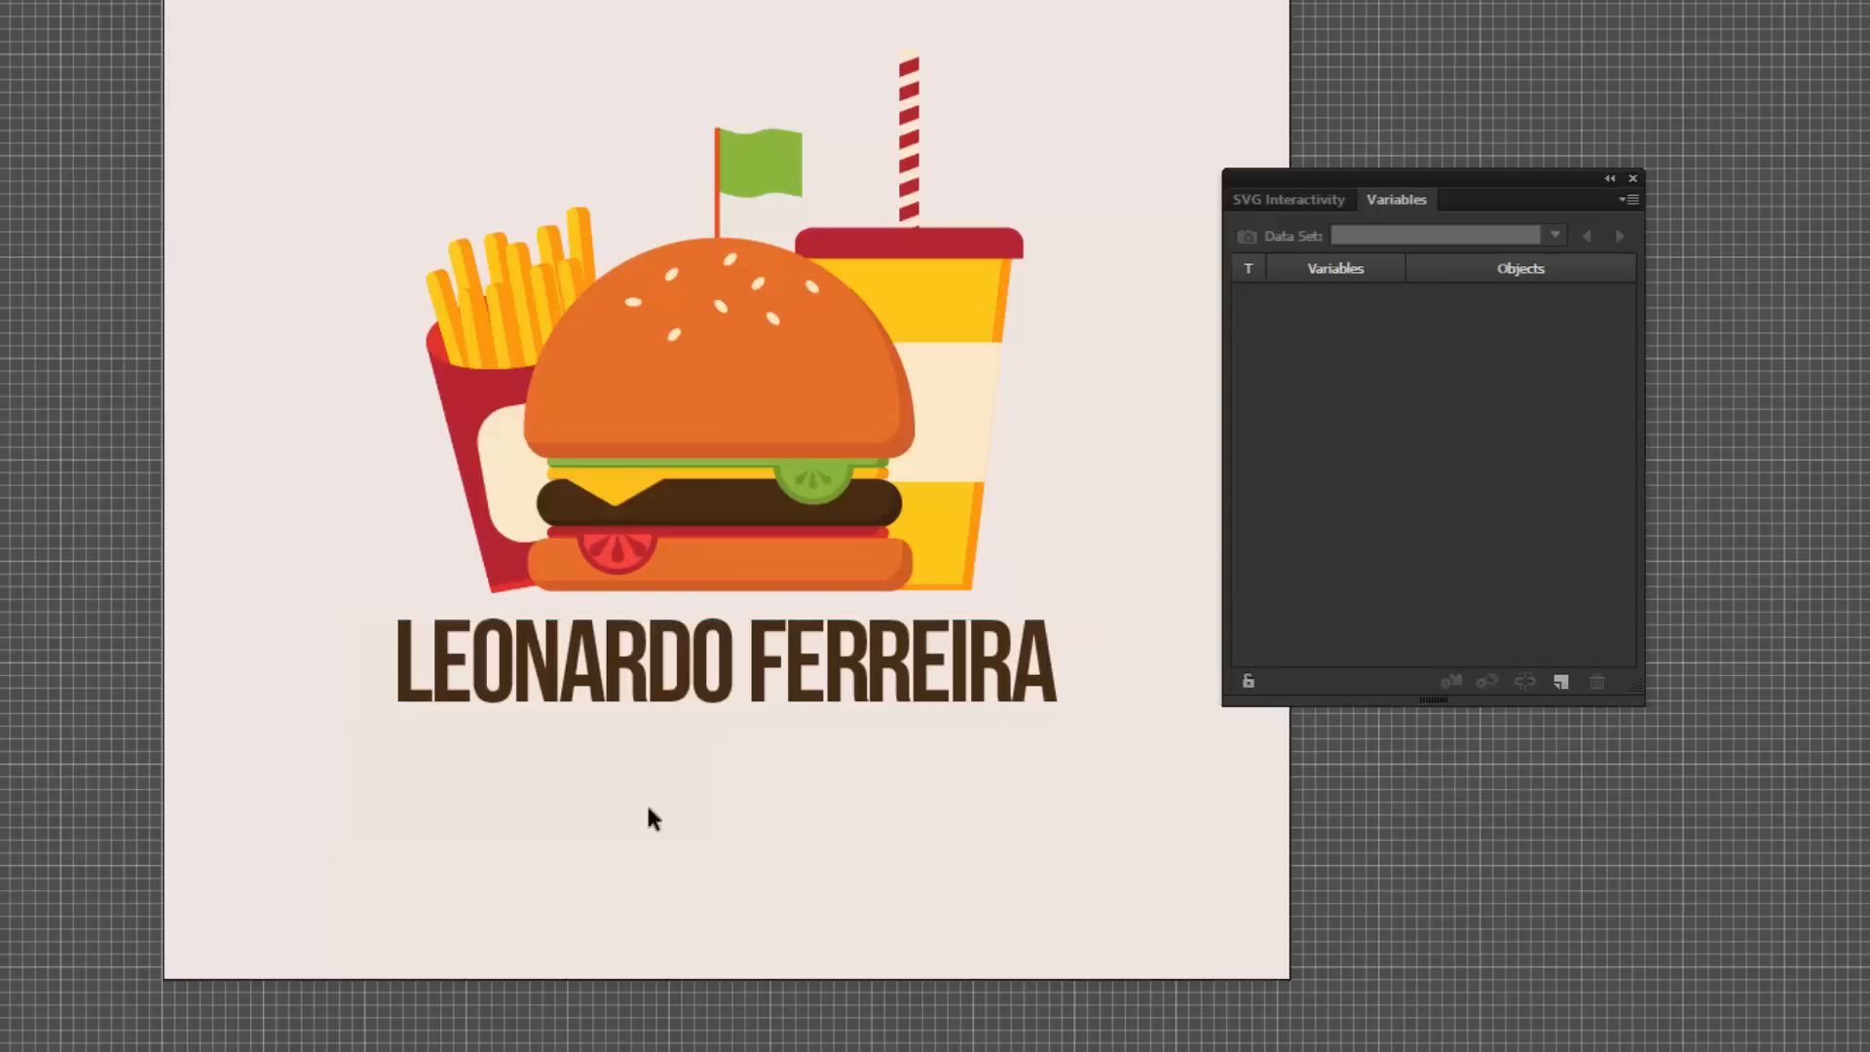
{"action": "left_click", "coordinate": [765, 725]}
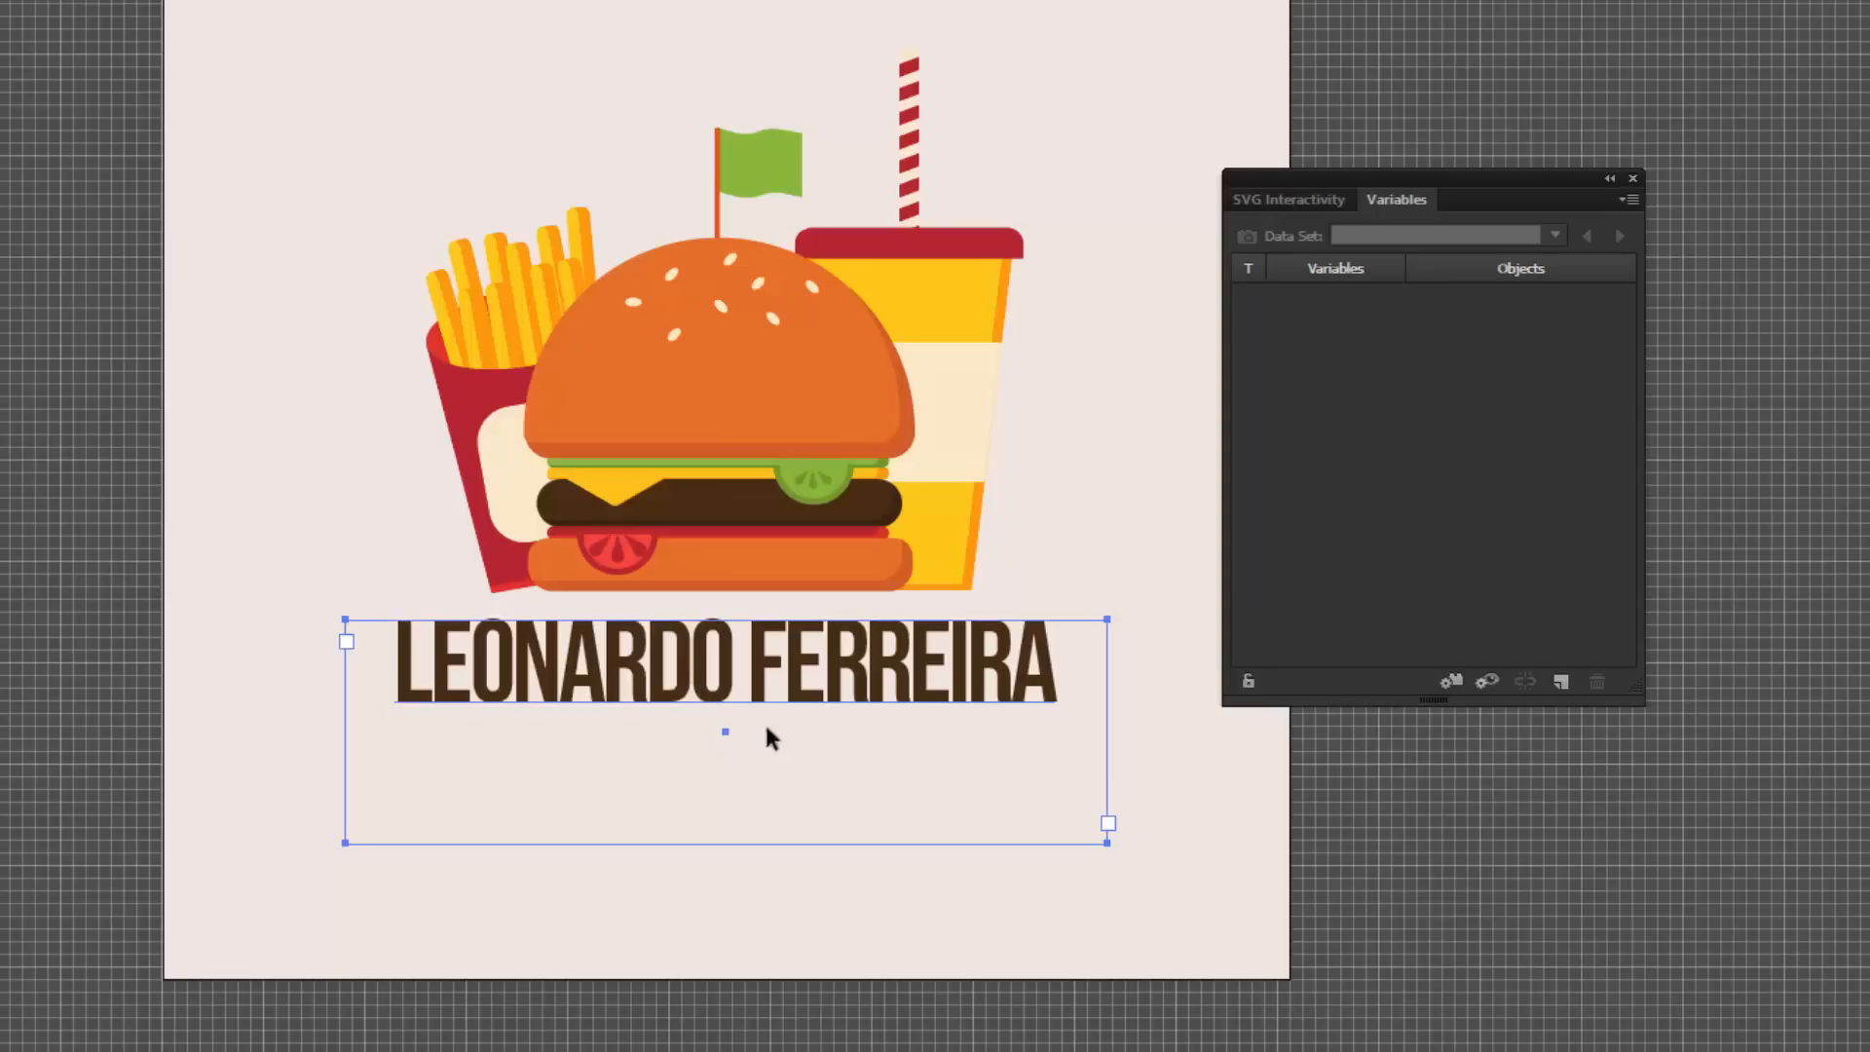
{"action": "left_click", "coordinate": [1451, 681]}
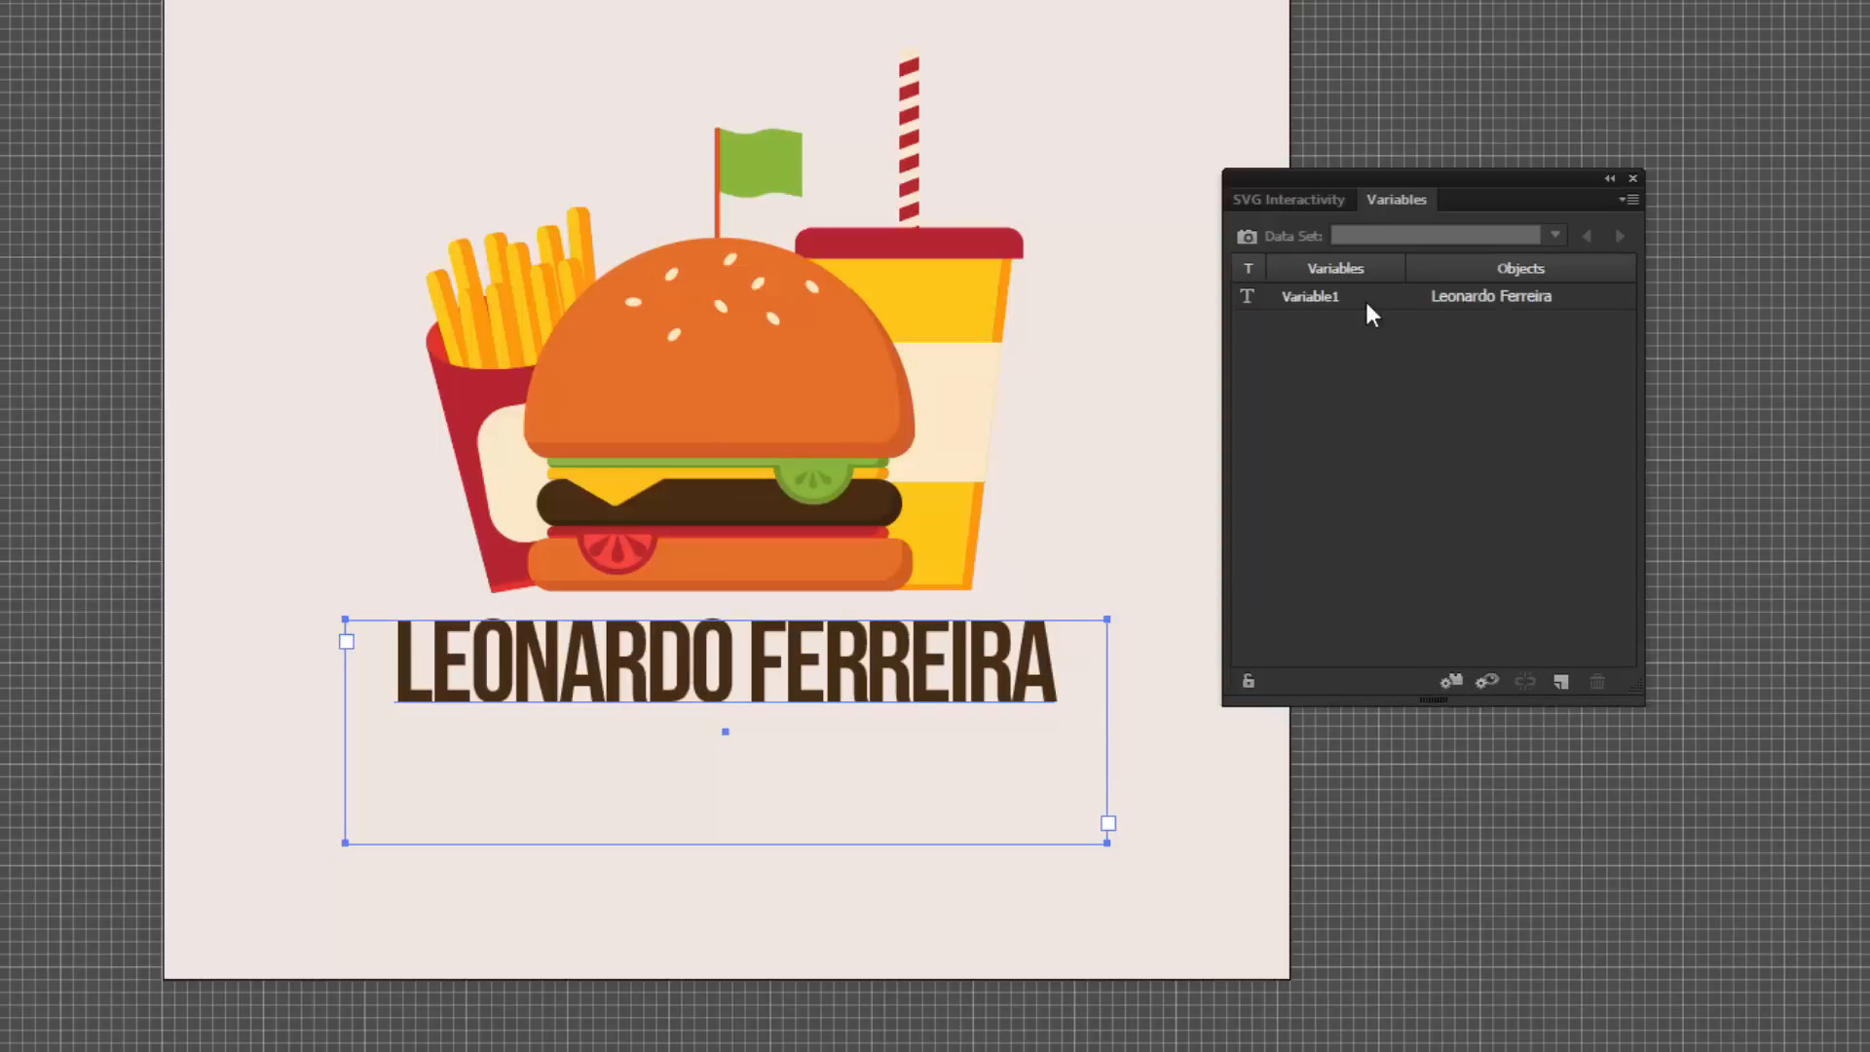
- Rename the text variable in the Variables panel as Nome
{"action": "left_click", "coordinate": [1368, 308]}
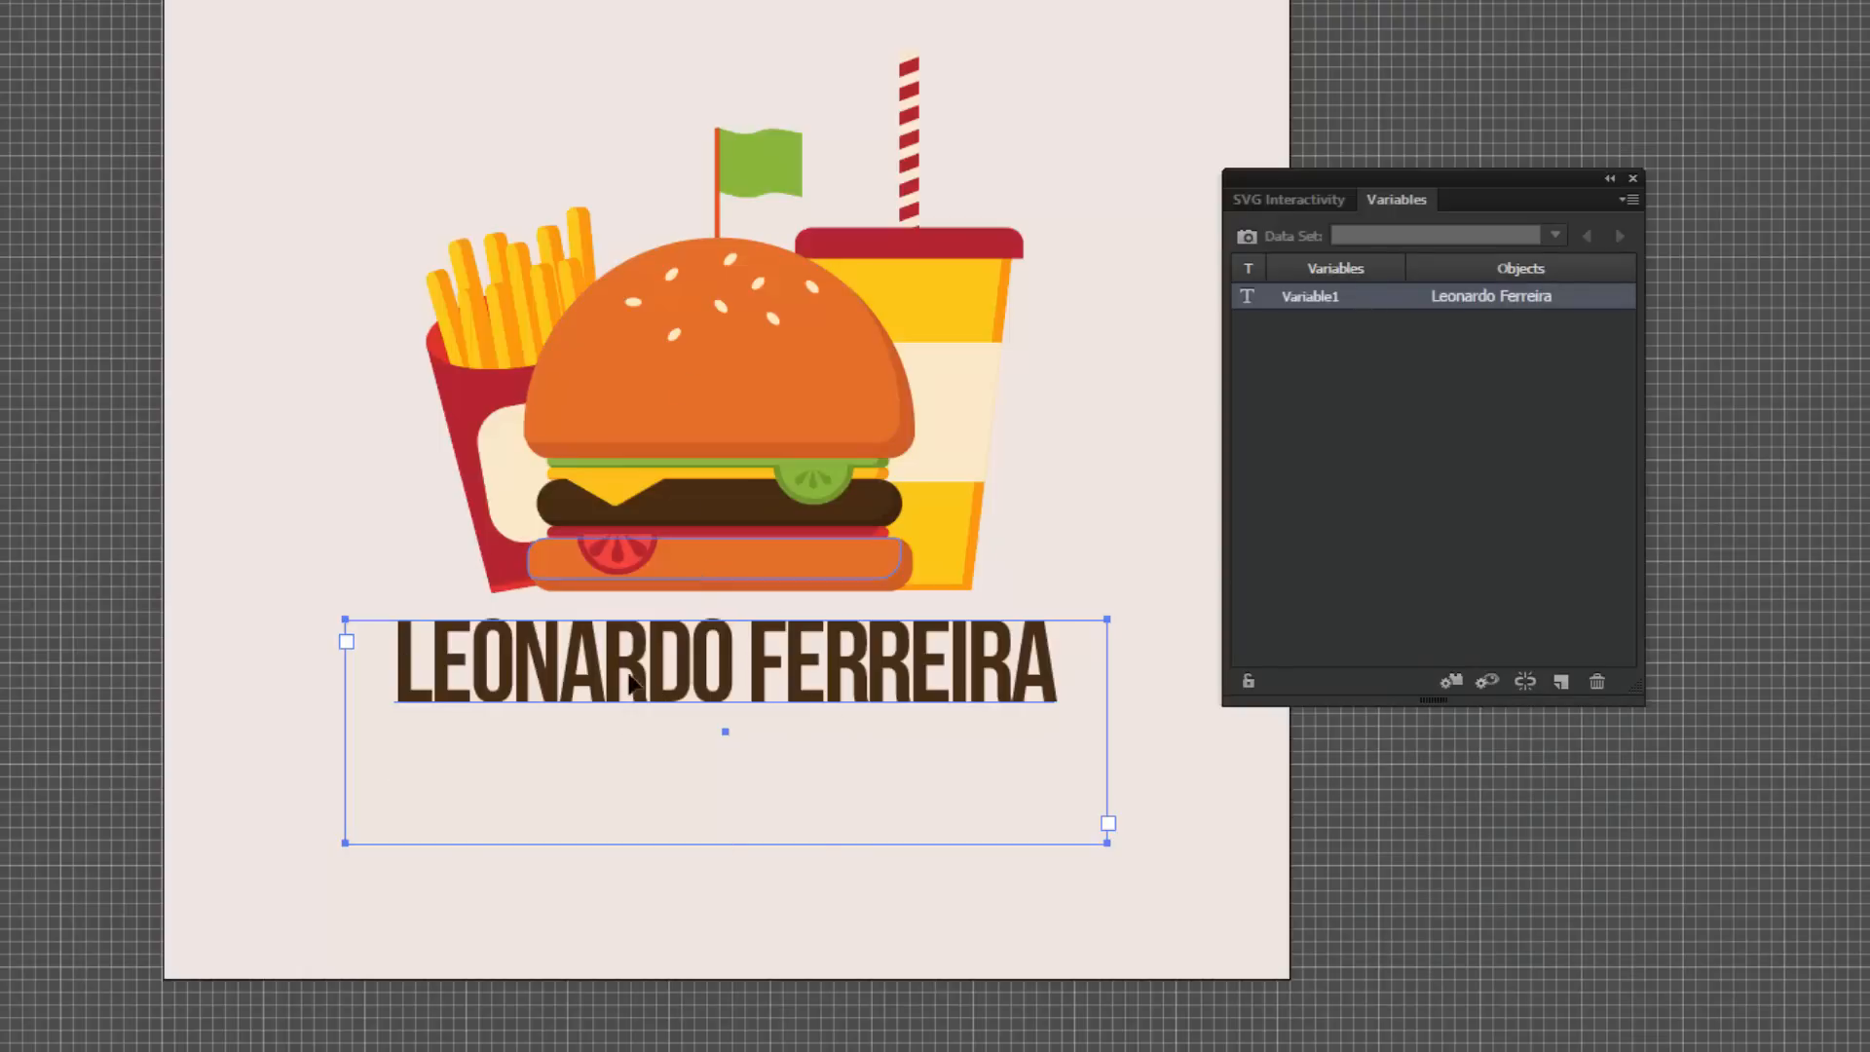
{"action": "double_click", "coordinate": [1310, 298]}
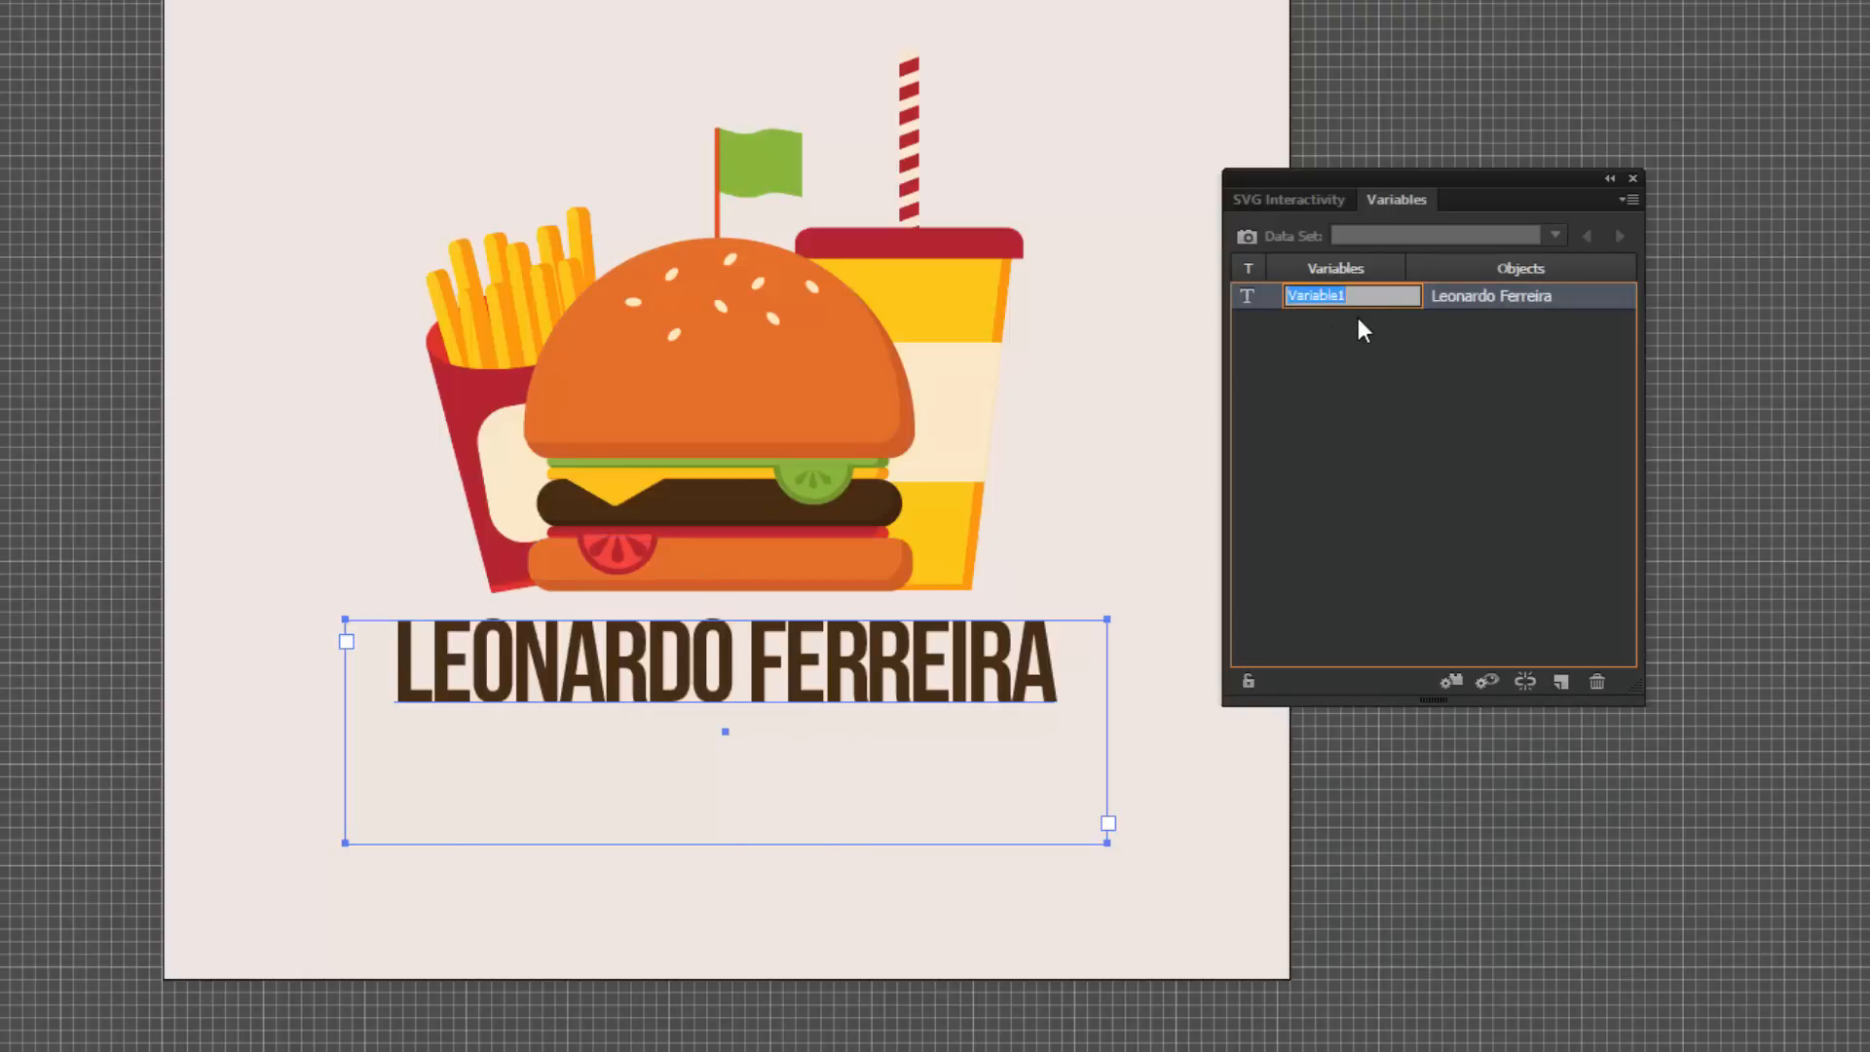
{"action": "type", "text": "Nome"}
{"action": "key", "text": "Return"}
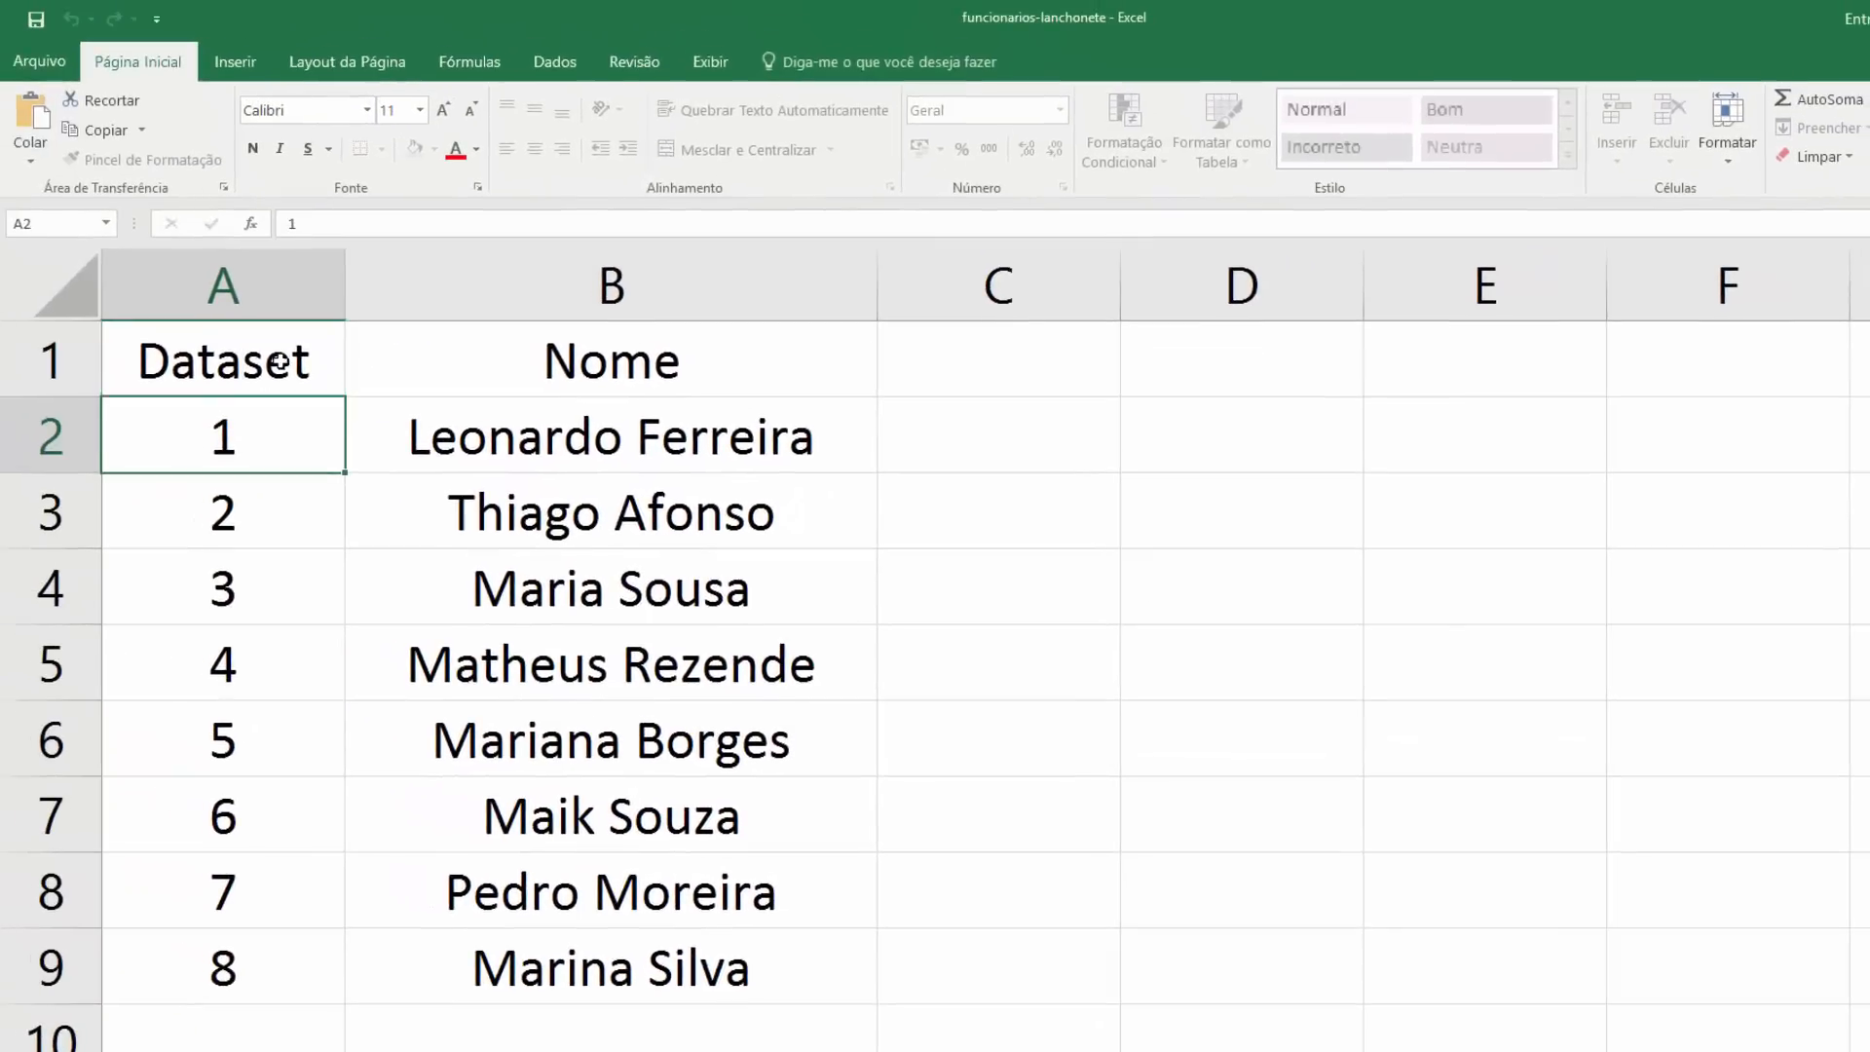
- Switch to the funcionarios-lanchonete workbook in Excel and examine the Dataset and Nome headers and how each number pairs with a name
{"action": "double_click", "coordinate": [734, 373]}
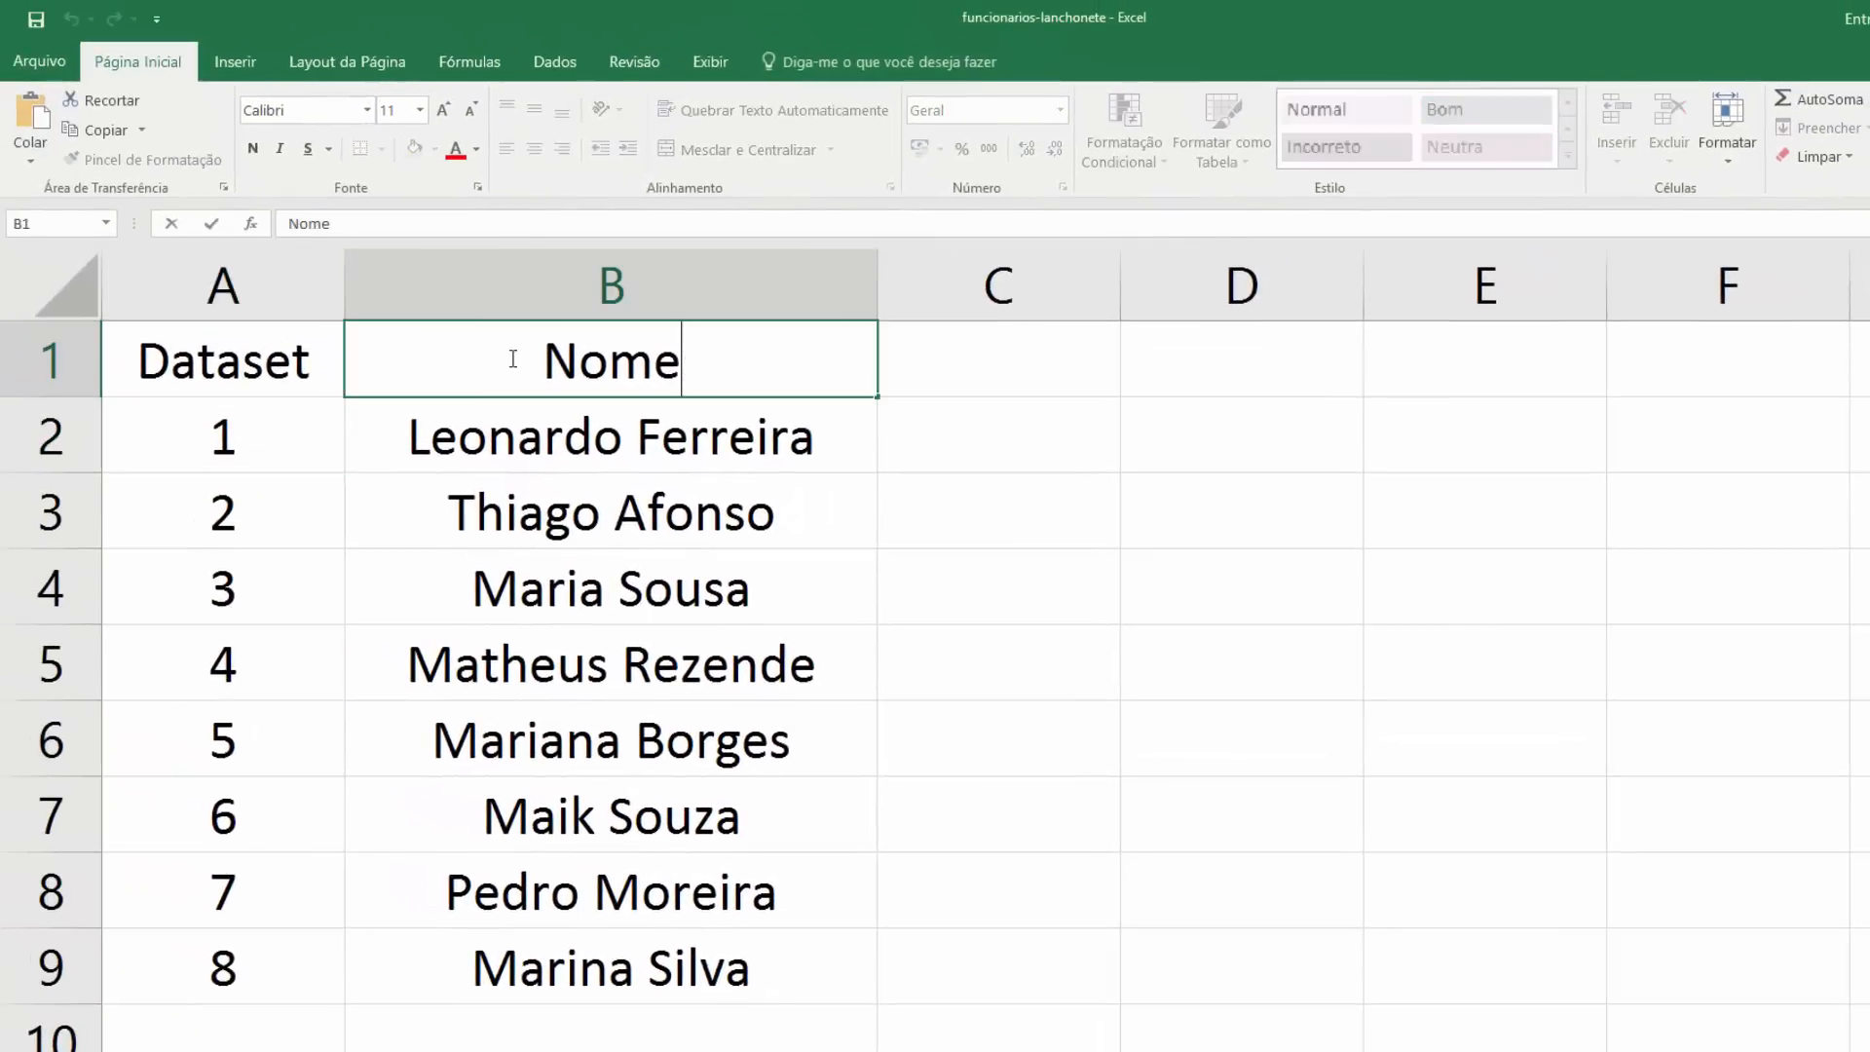
{"action": "left_click", "coordinate": [670, 464]}
{"action": "left_click", "coordinate": [697, 375]}
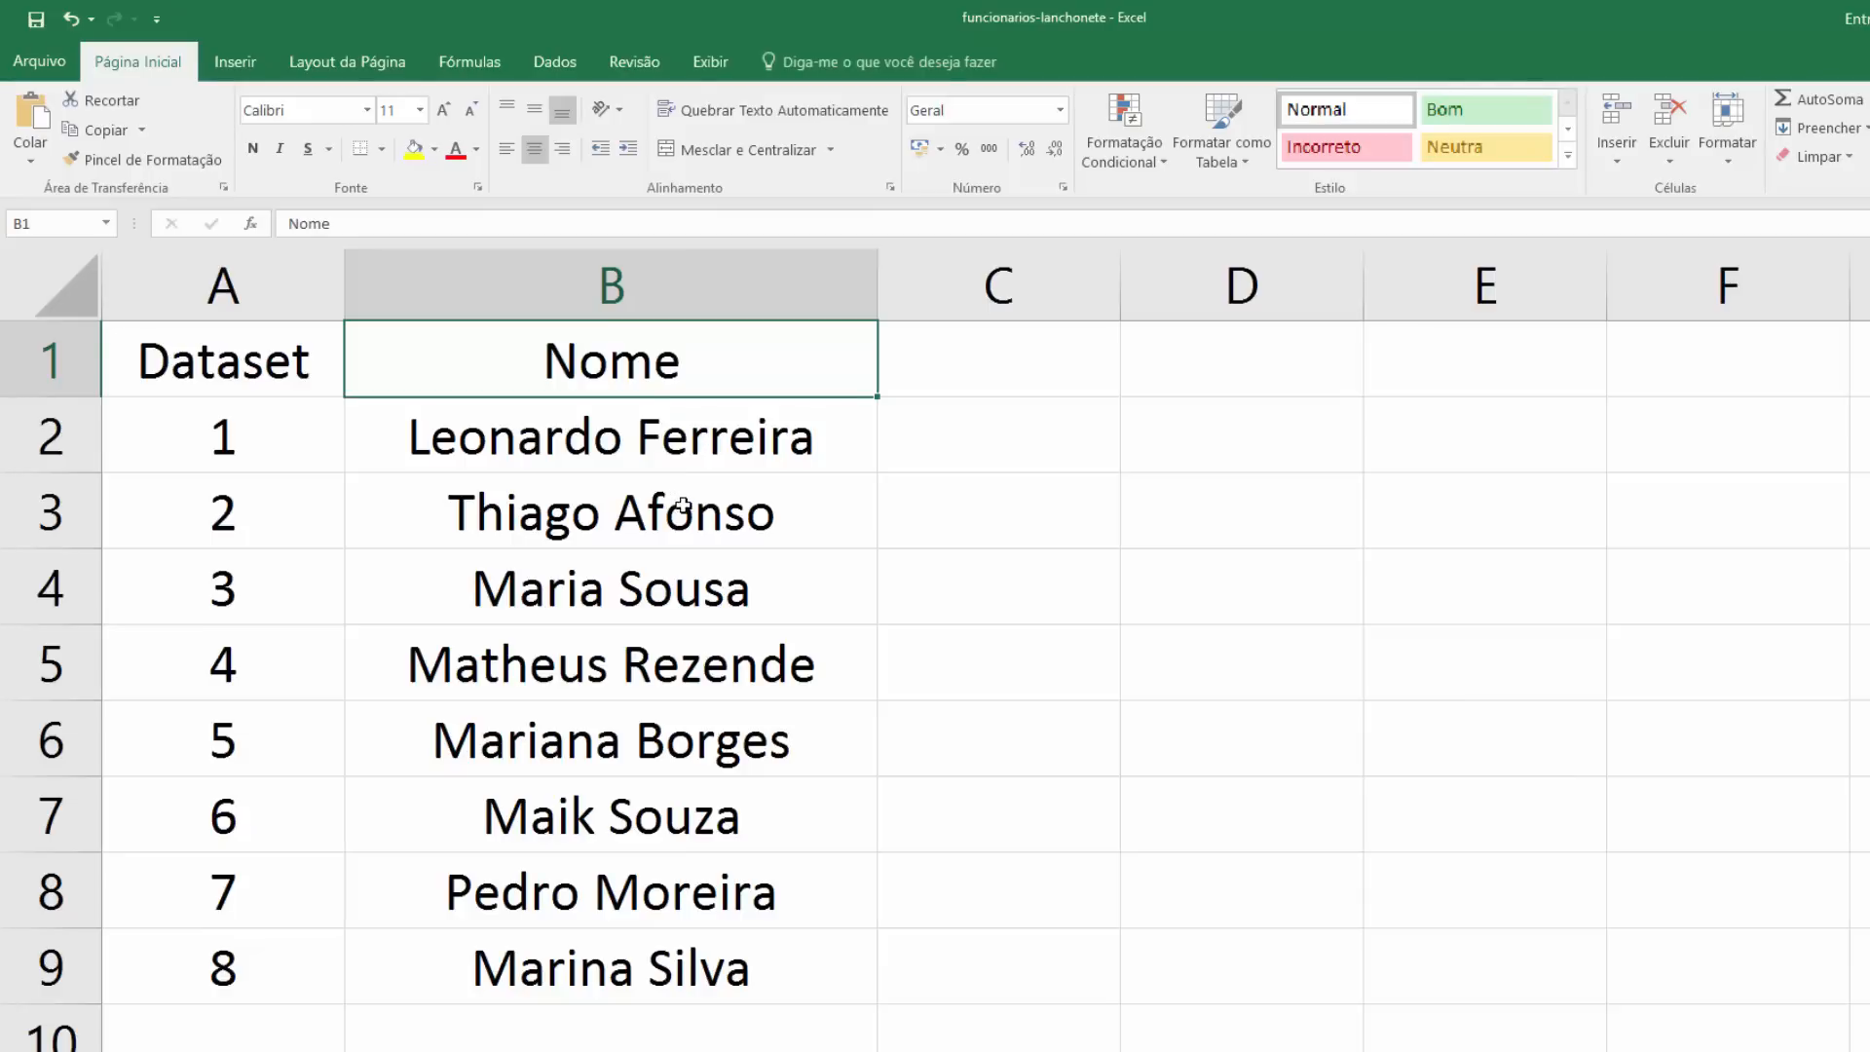
{"action": "left_click", "coordinate": [342, 375]}
{"action": "left_click", "coordinate": [284, 442]}
{"action": "left_click", "coordinate": [448, 440]}
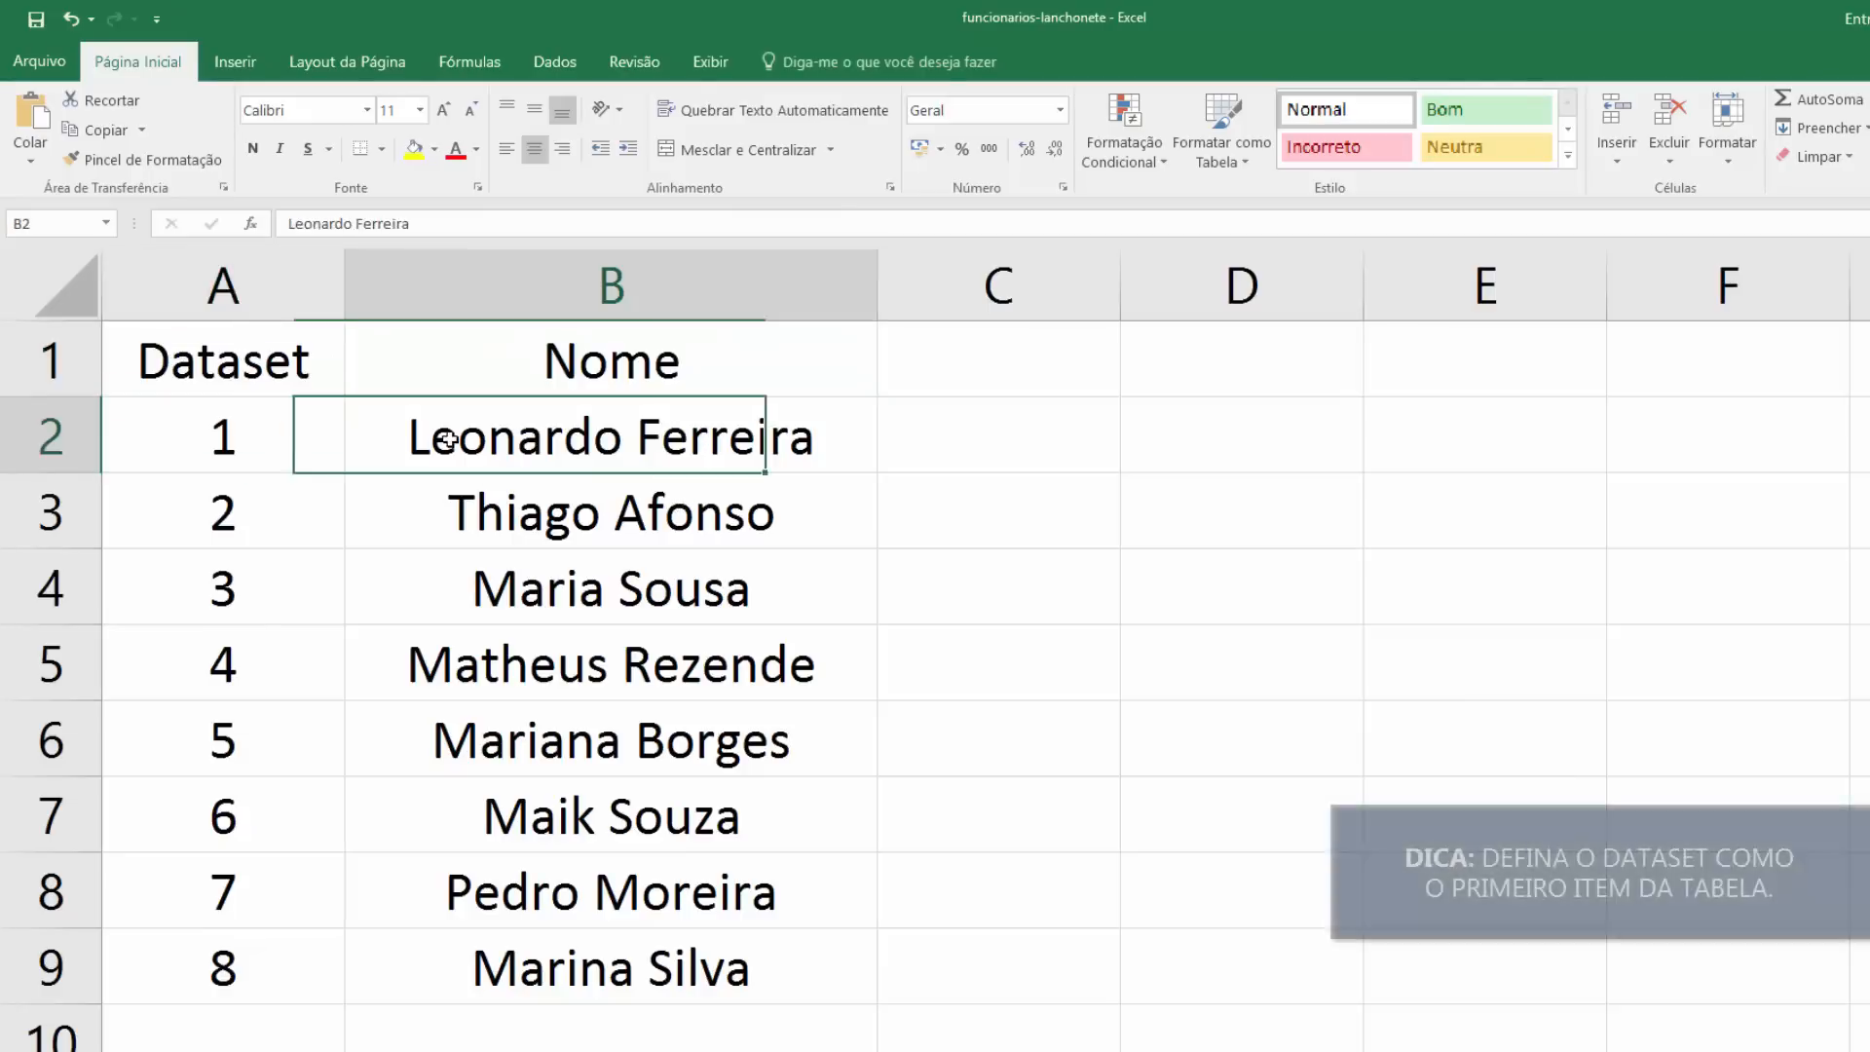
{"action": "left_click", "coordinate": [331, 521]}
{"action": "left_click", "coordinate": [279, 575]}
{"action": "left_click", "coordinate": [296, 660]}
{"action": "left_click", "coordinate": [577, 690]}
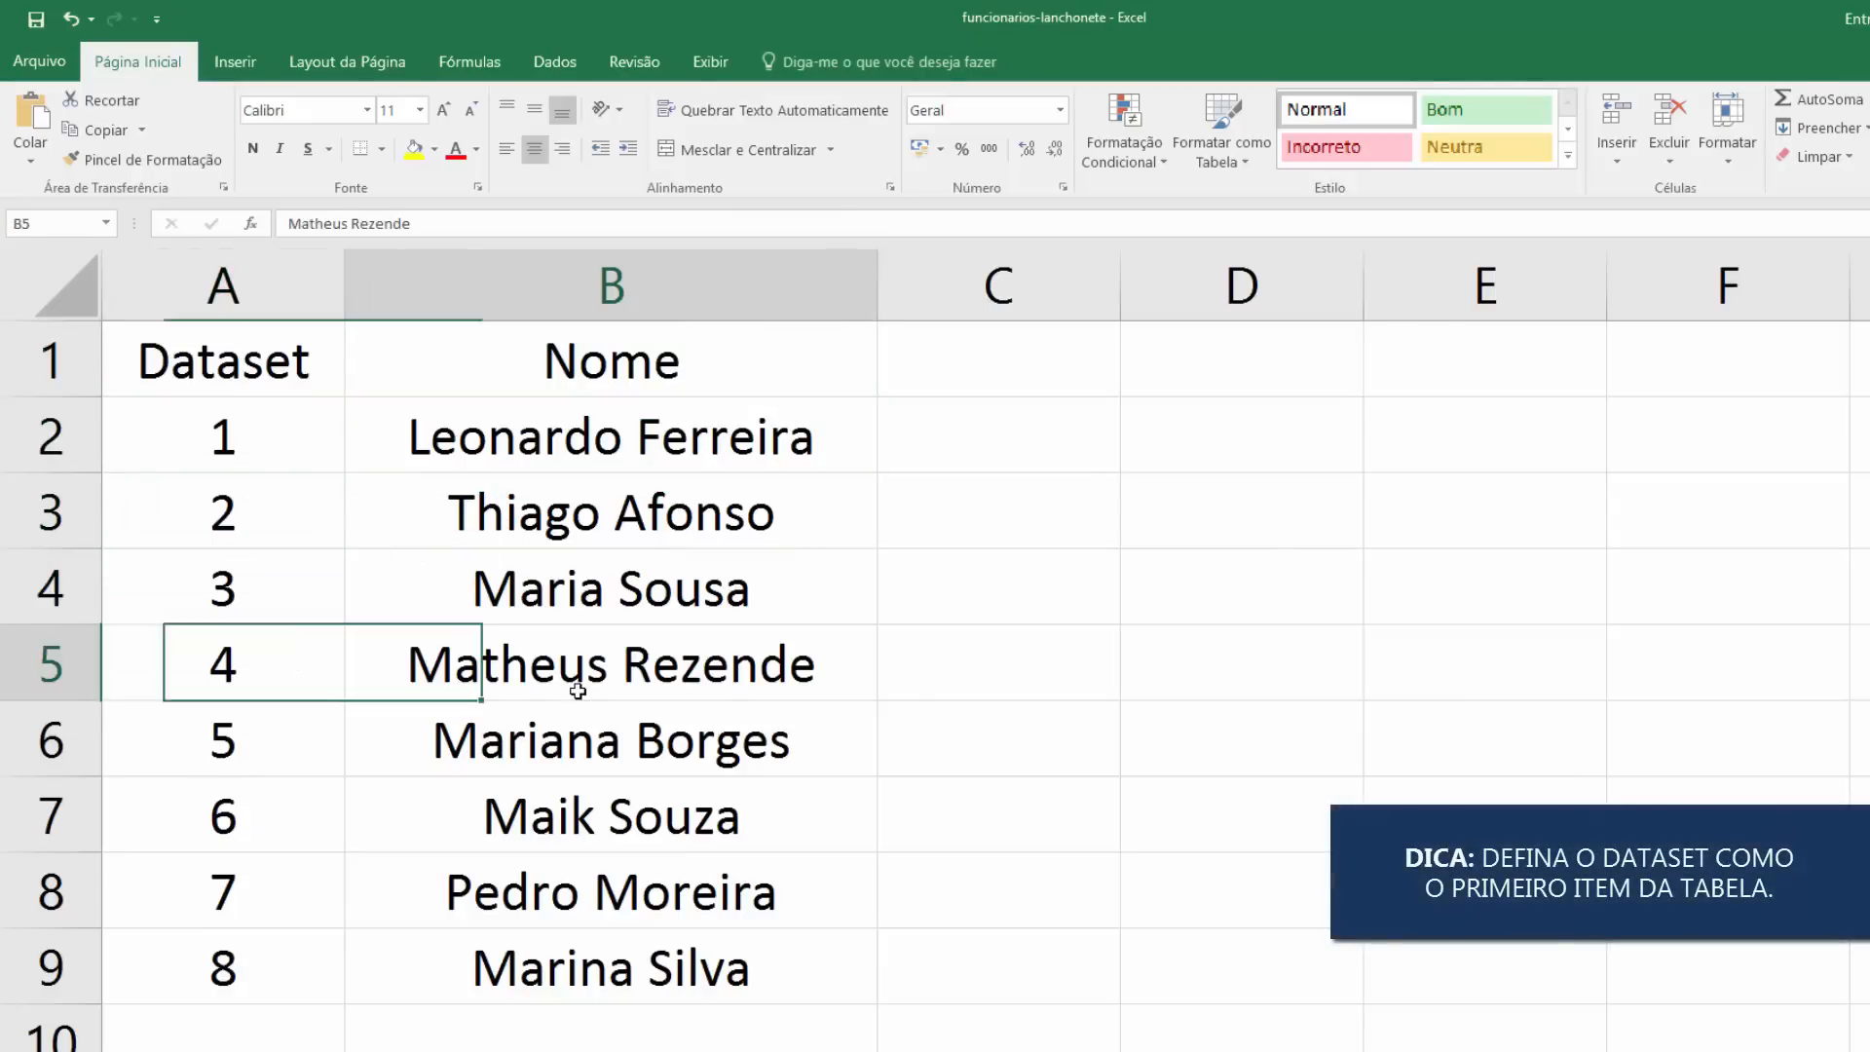
{"action": "left_click", "coordinate": [267, 782]}
{"action": "left_click", "coordinate": [419, 755]}
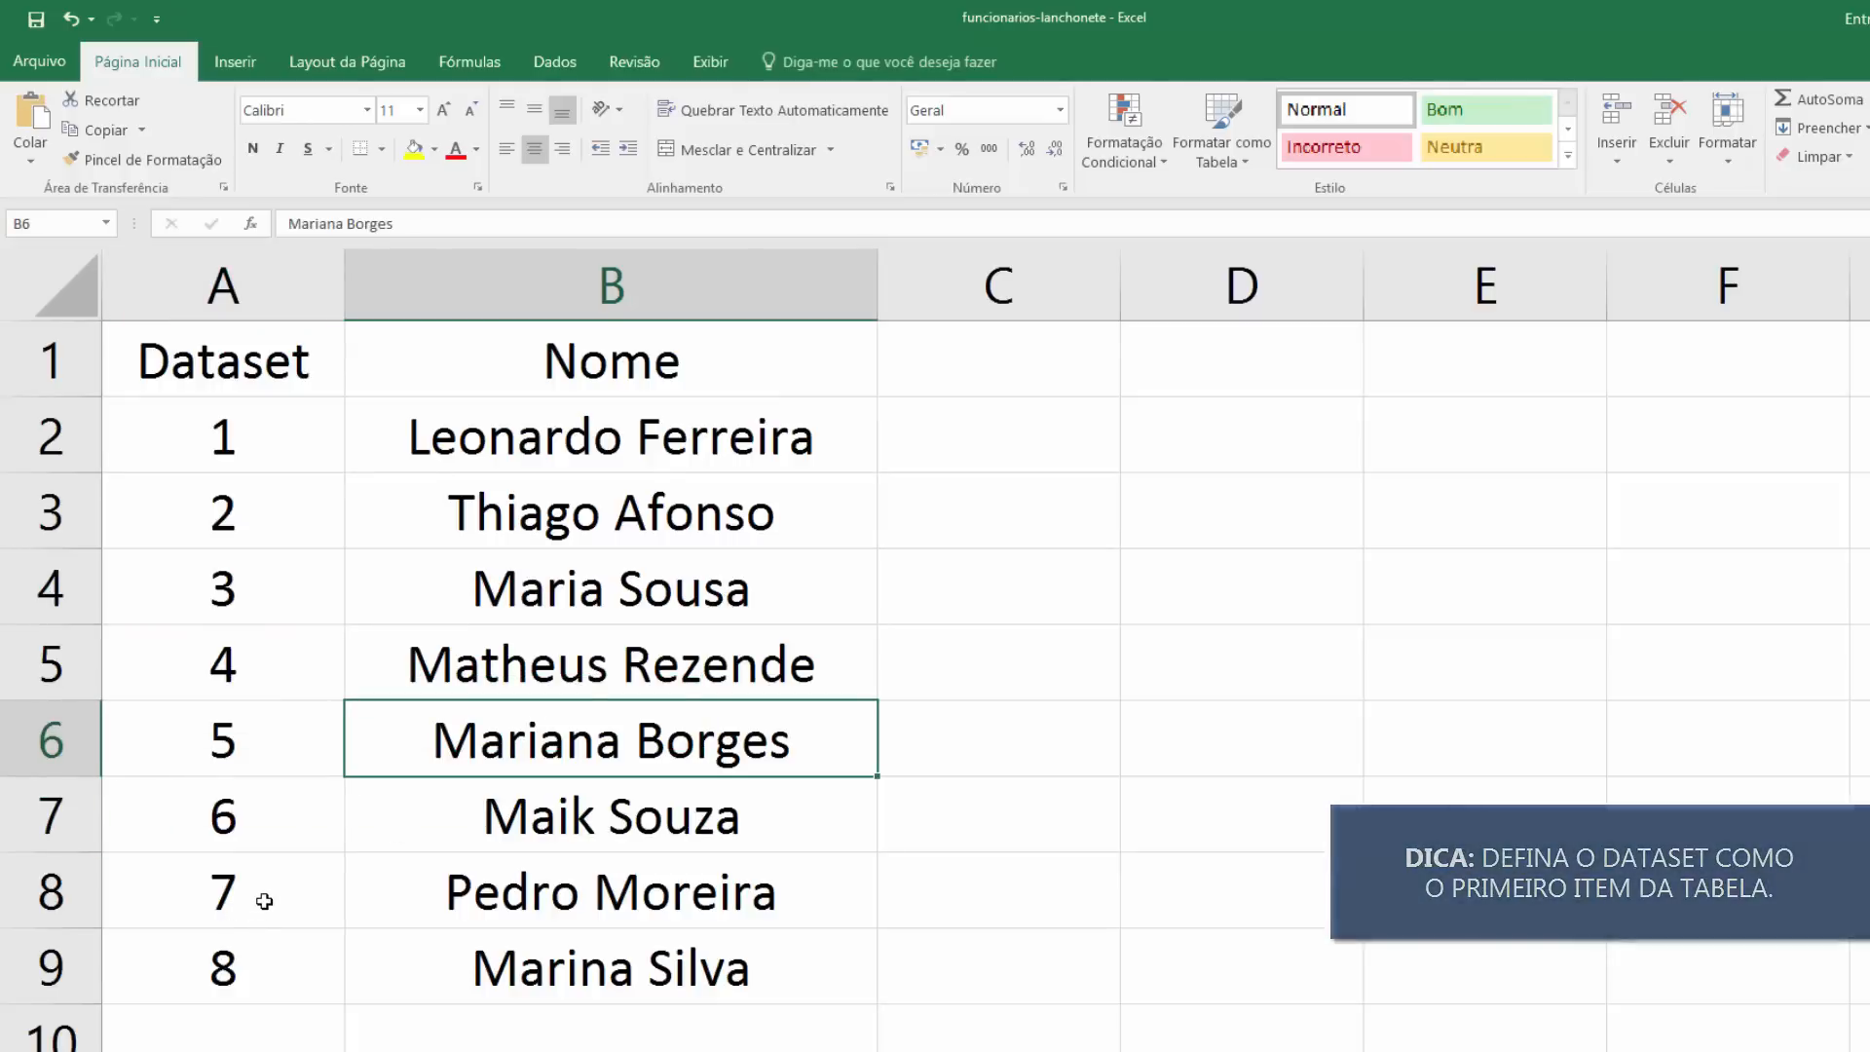
{"action": "left_click", "coordinate": [323, 450]}
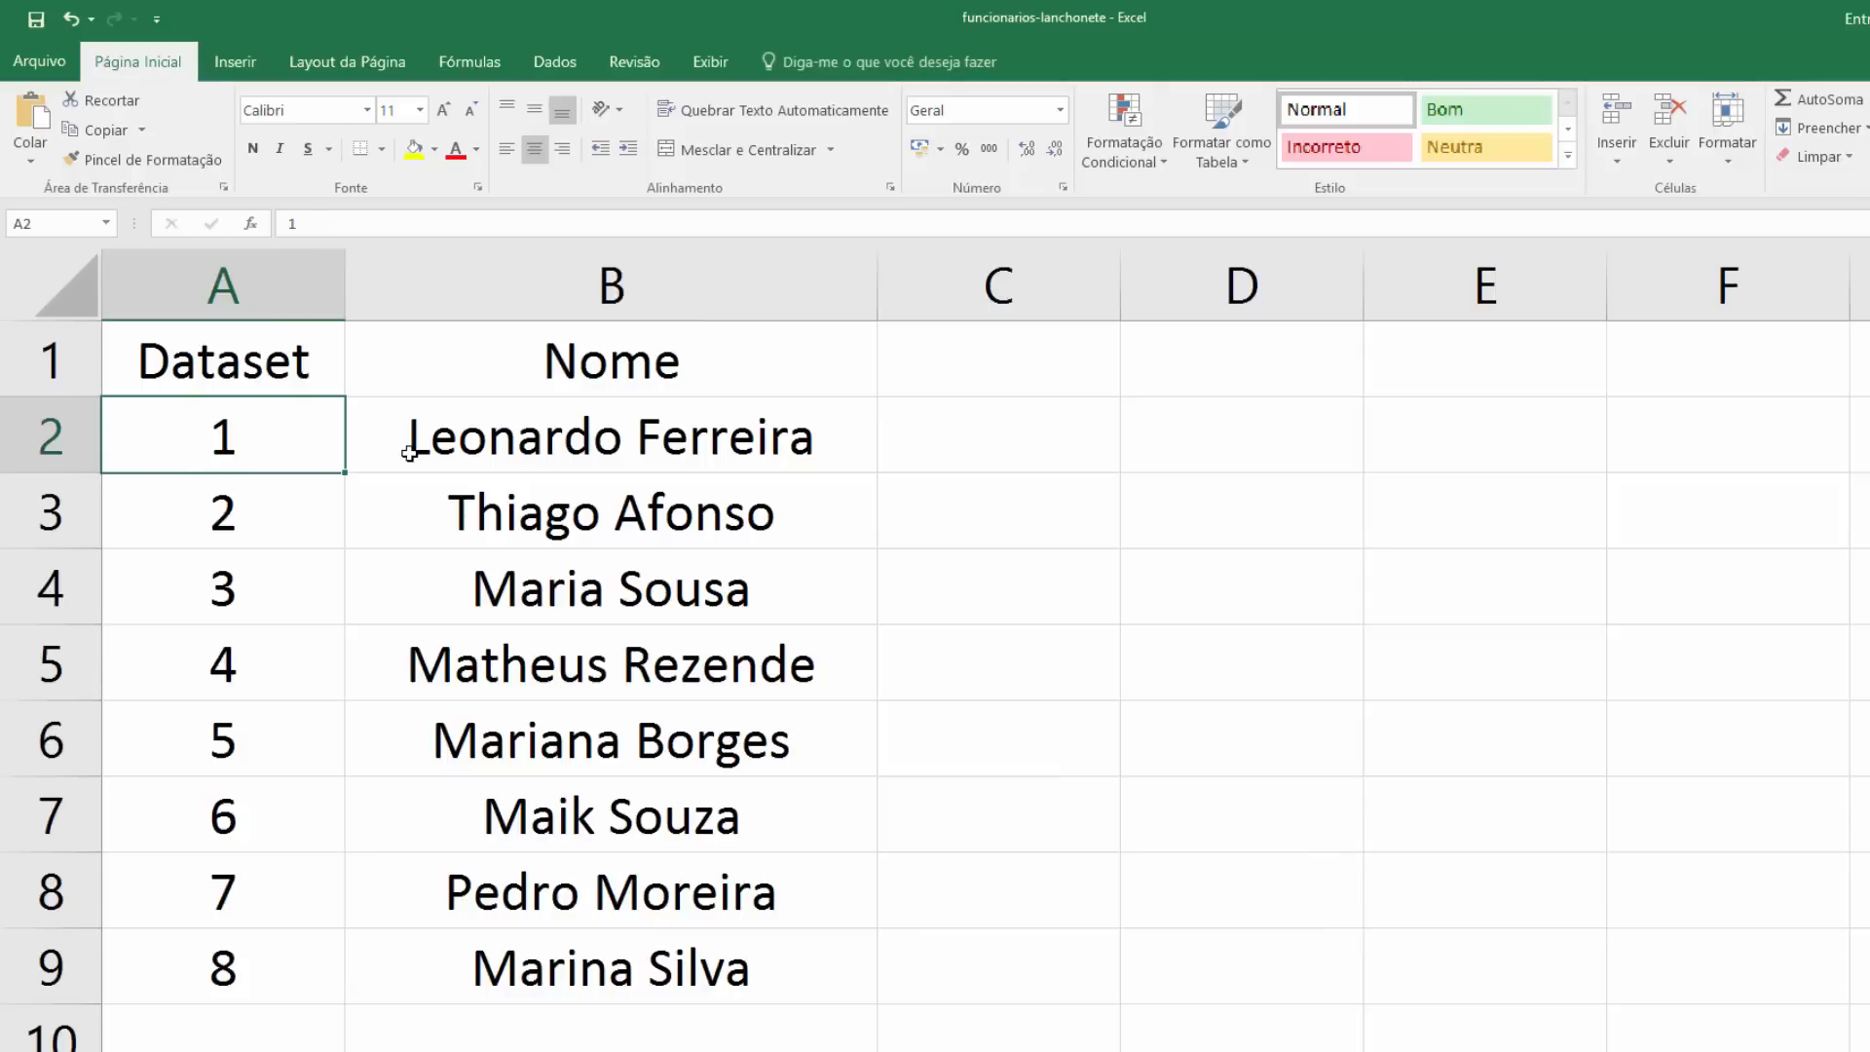
{"action": "left_click", "coordinate": [526, 450]}
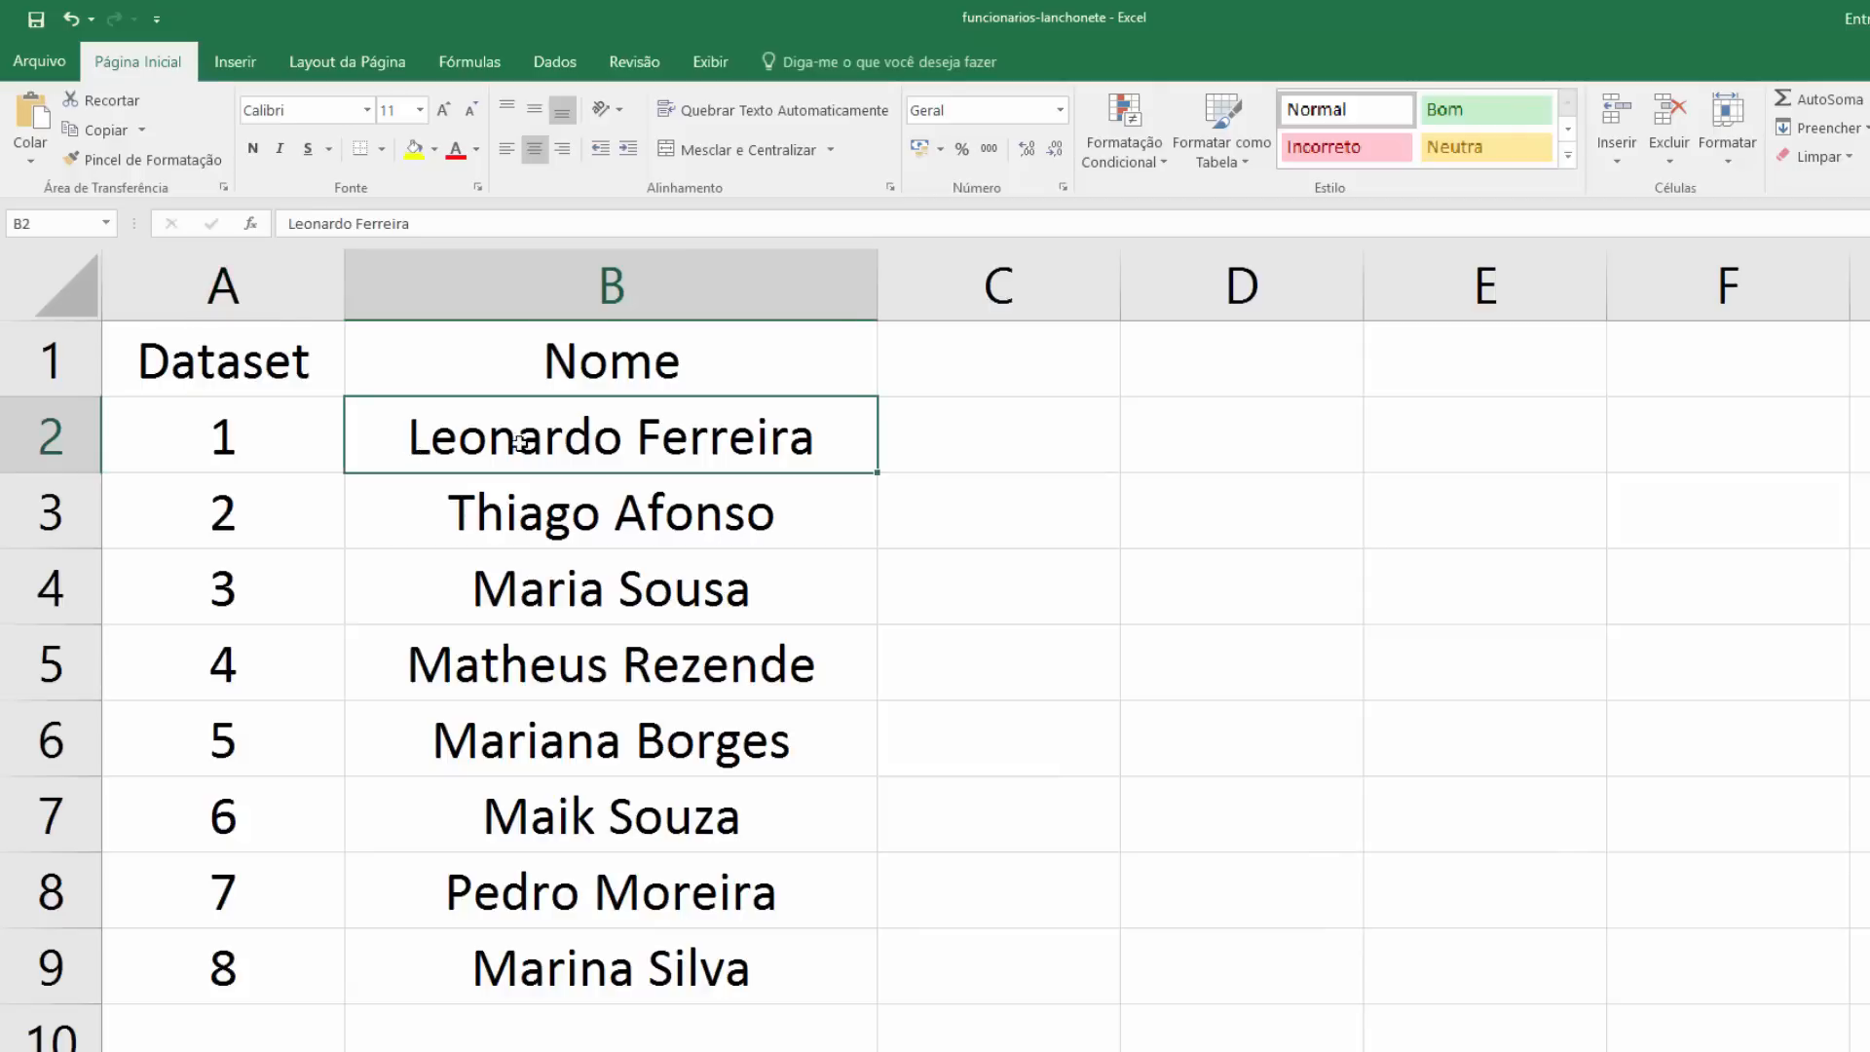
{"action": "left_click", "coordinate": [242, 522]}
{"action": "left_click", "coordinate": [705, 501]}
{"action": "left_click", "coordinate": [293, 591]}
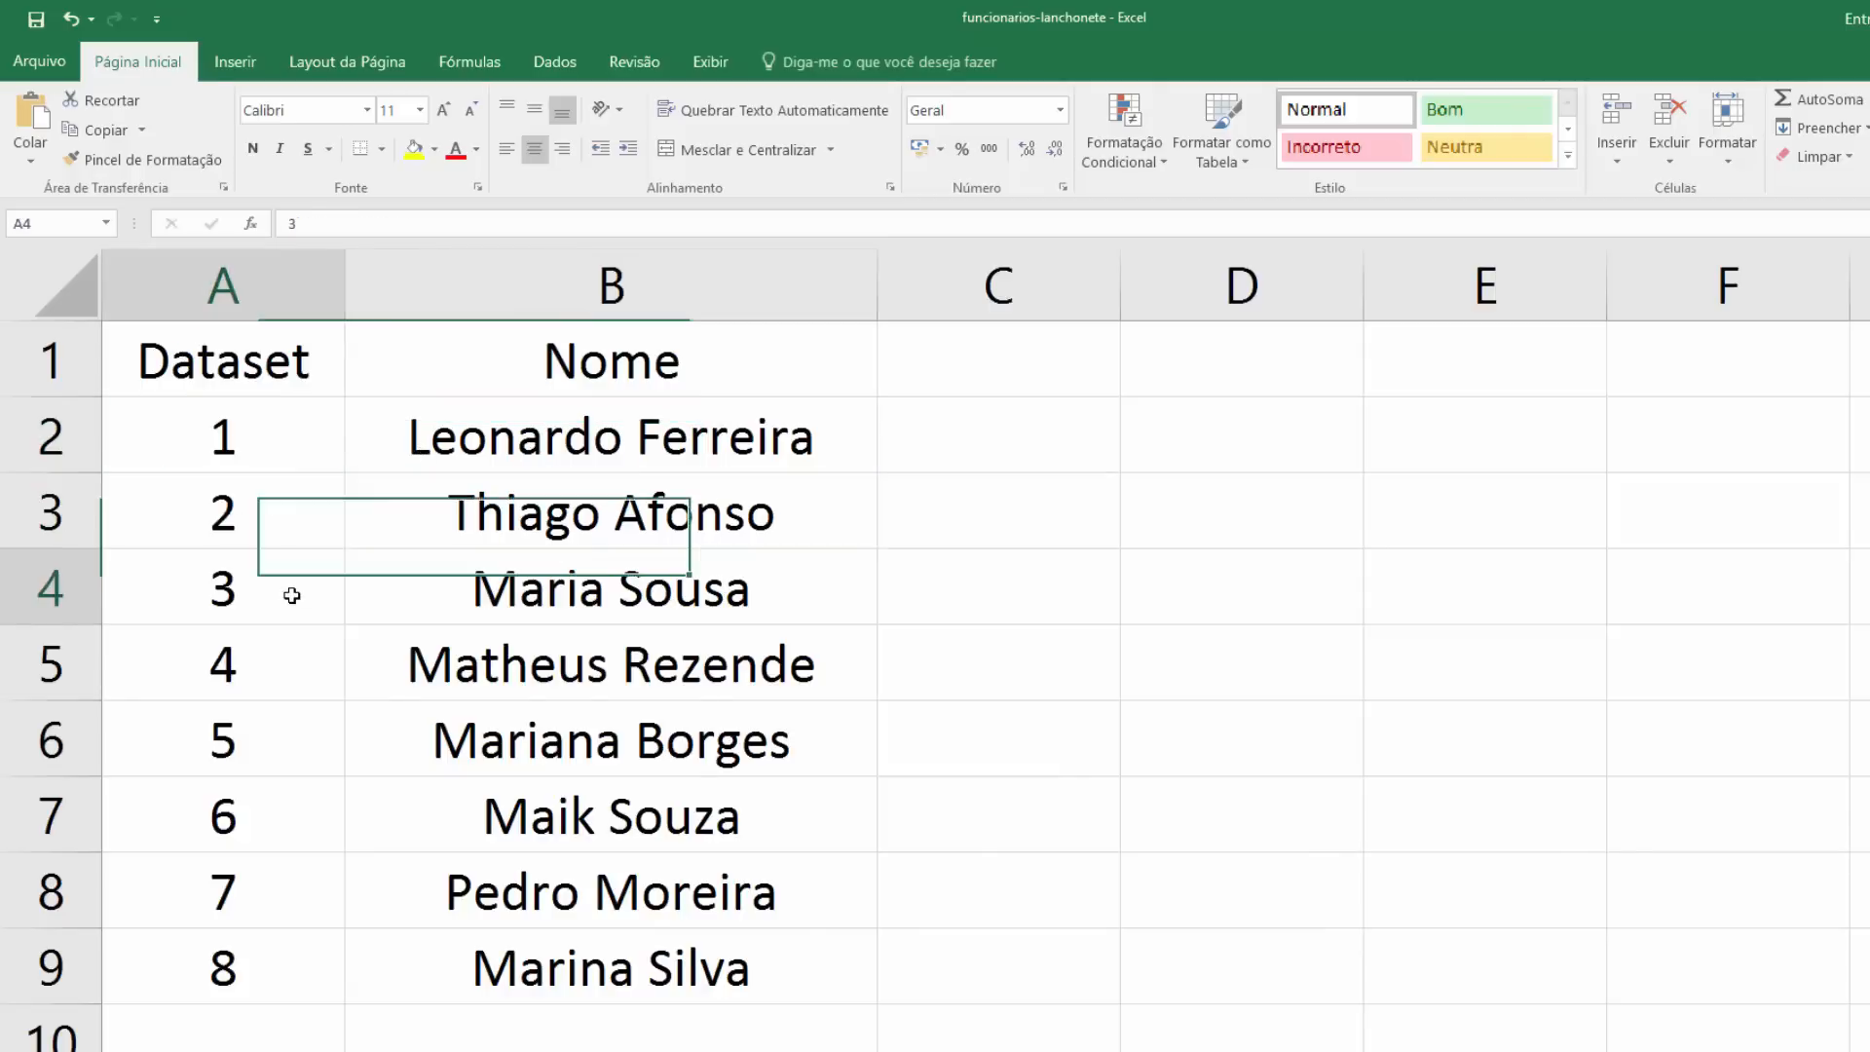
{"action": "left_click", "coordinate": [565, 584]}
{"action": "left_click", "coordinate": [250, 644]}
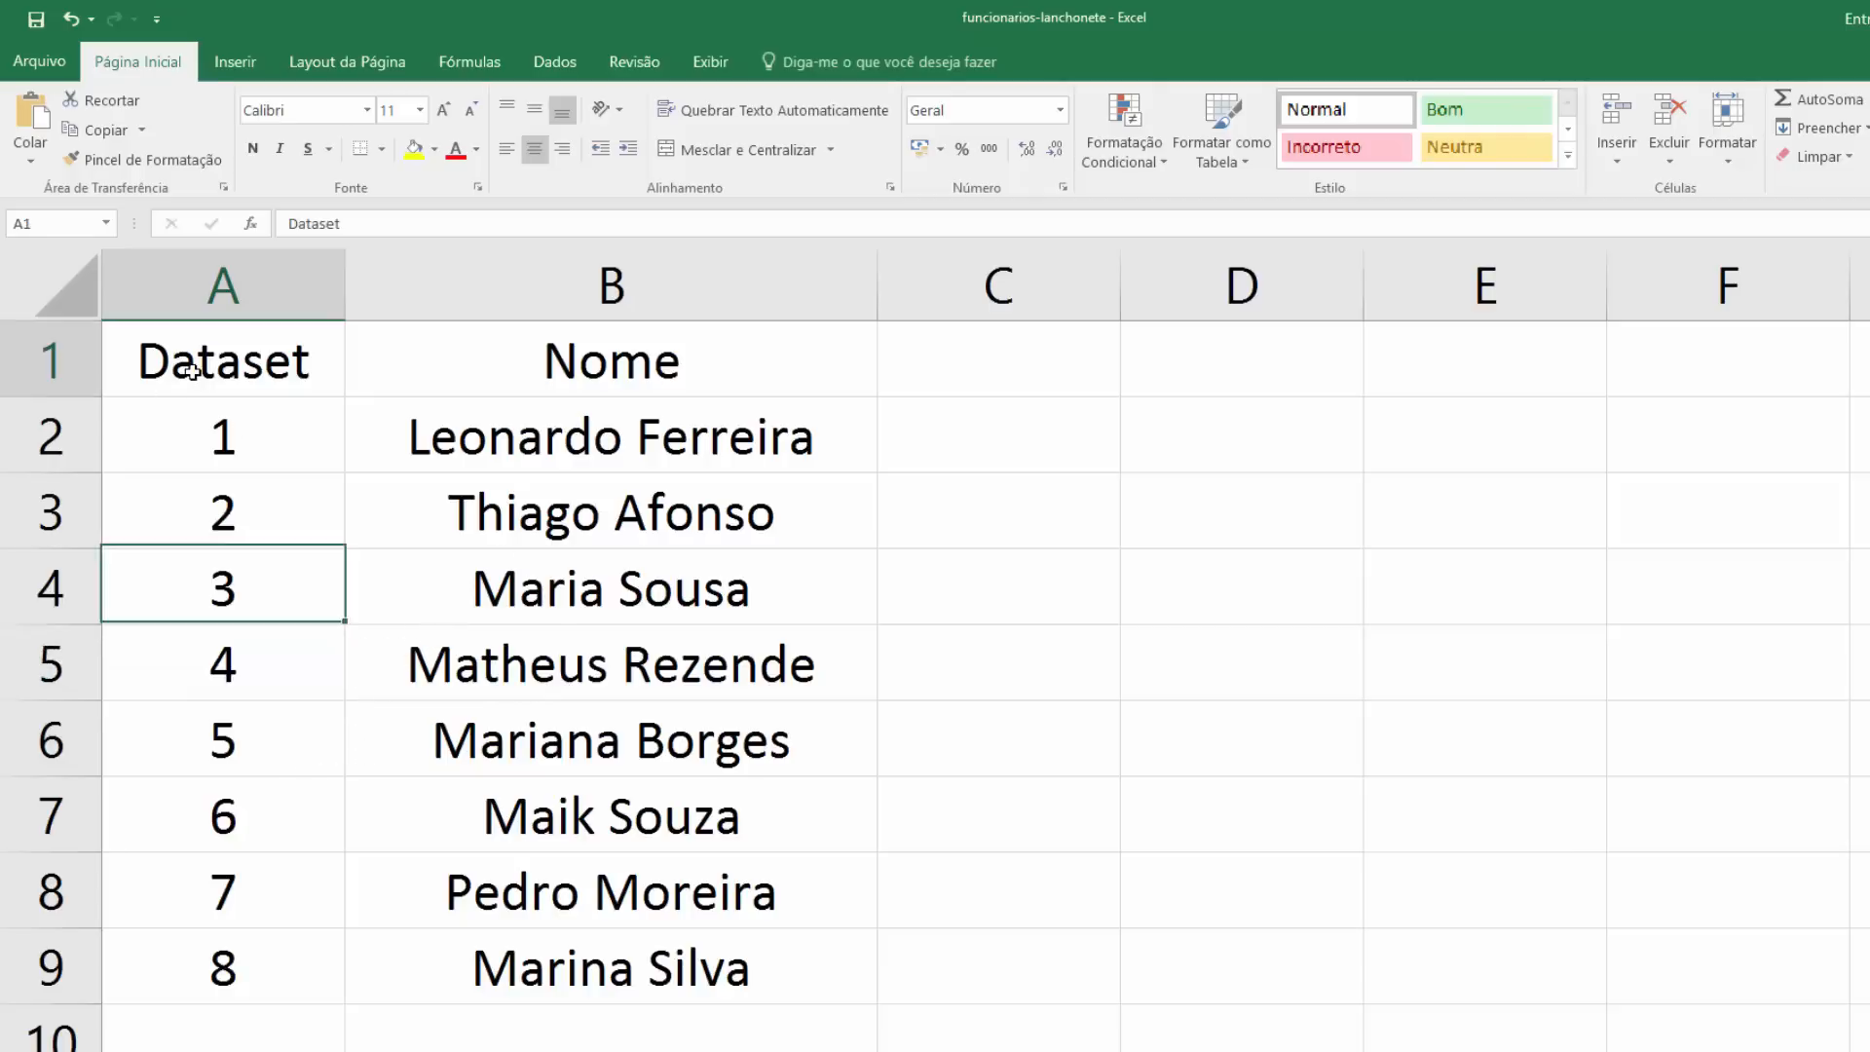
- Copy the whole Dataset and Nome table, cells A1 to B9, including the headers
{"action": "left_click_drag", "start_coordinate": [196, 359], "coordinate": [604, 971]}
{"action": "key", "text": "ctrl+c"}
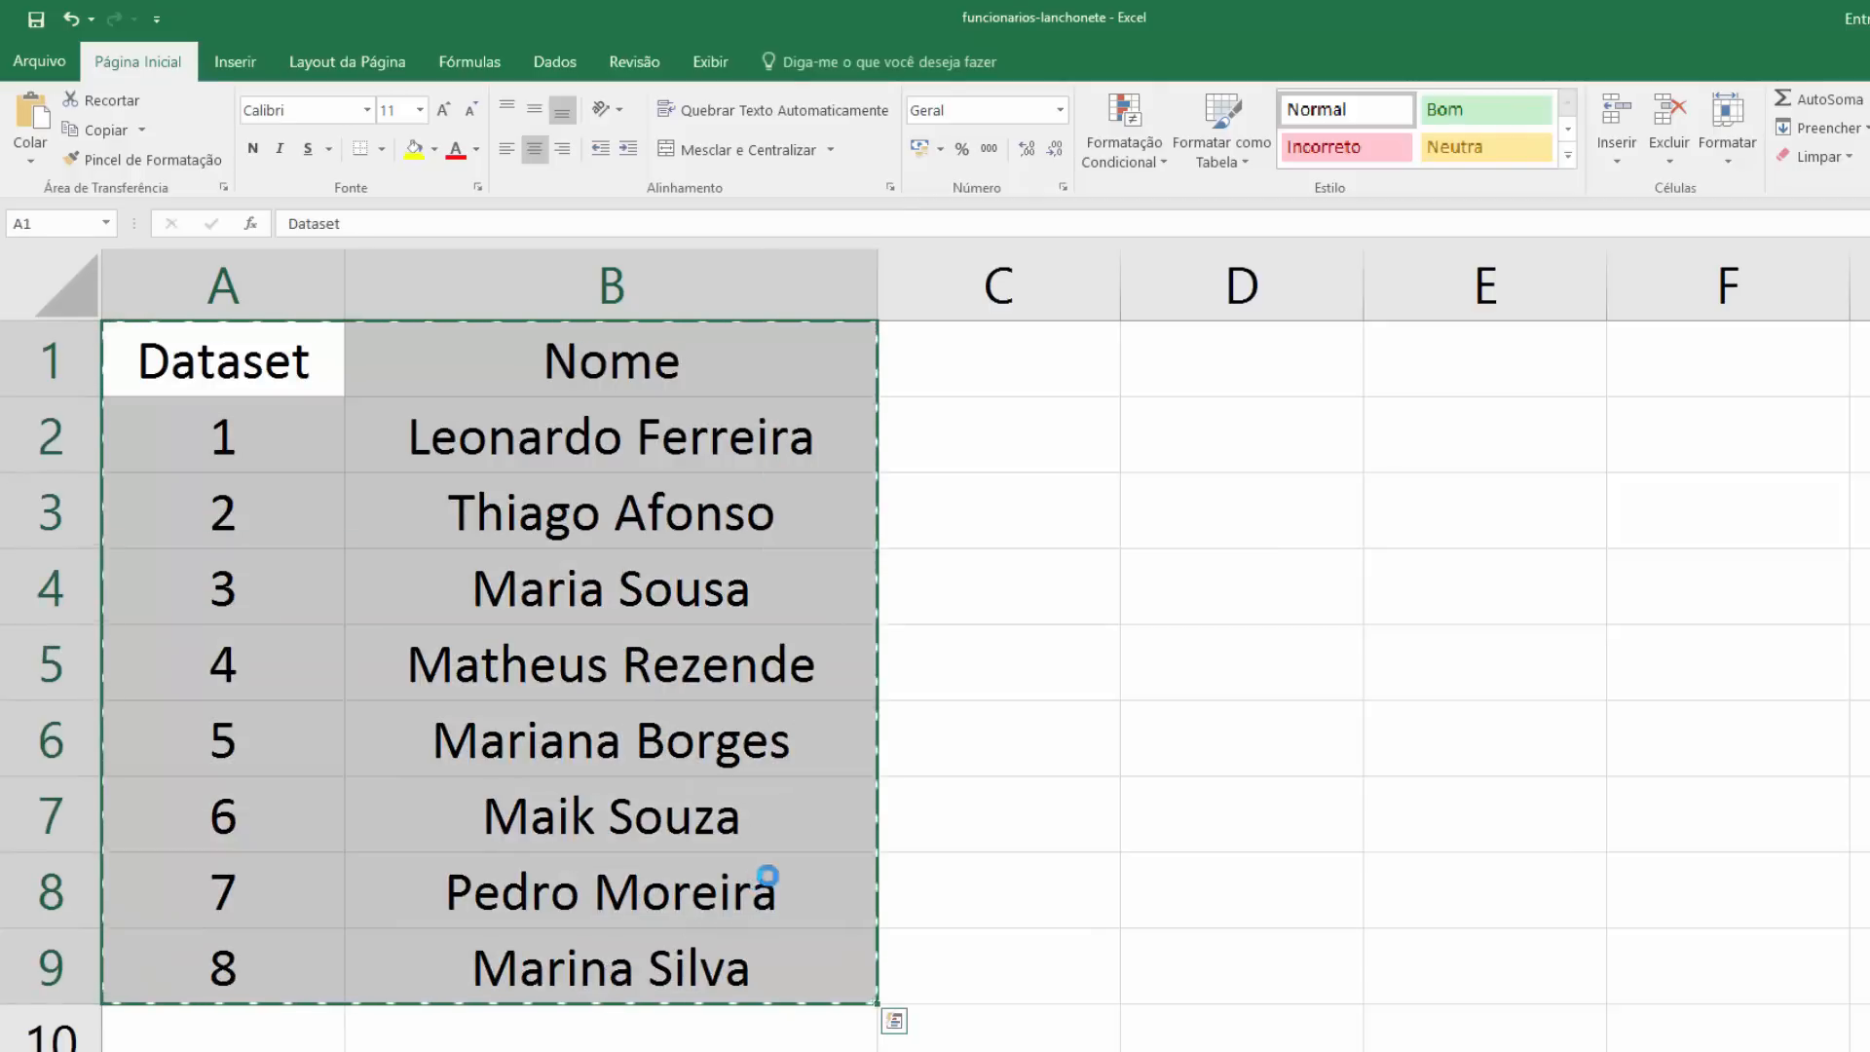
{"action": "left_click", "coordinate": [1027, 750]}
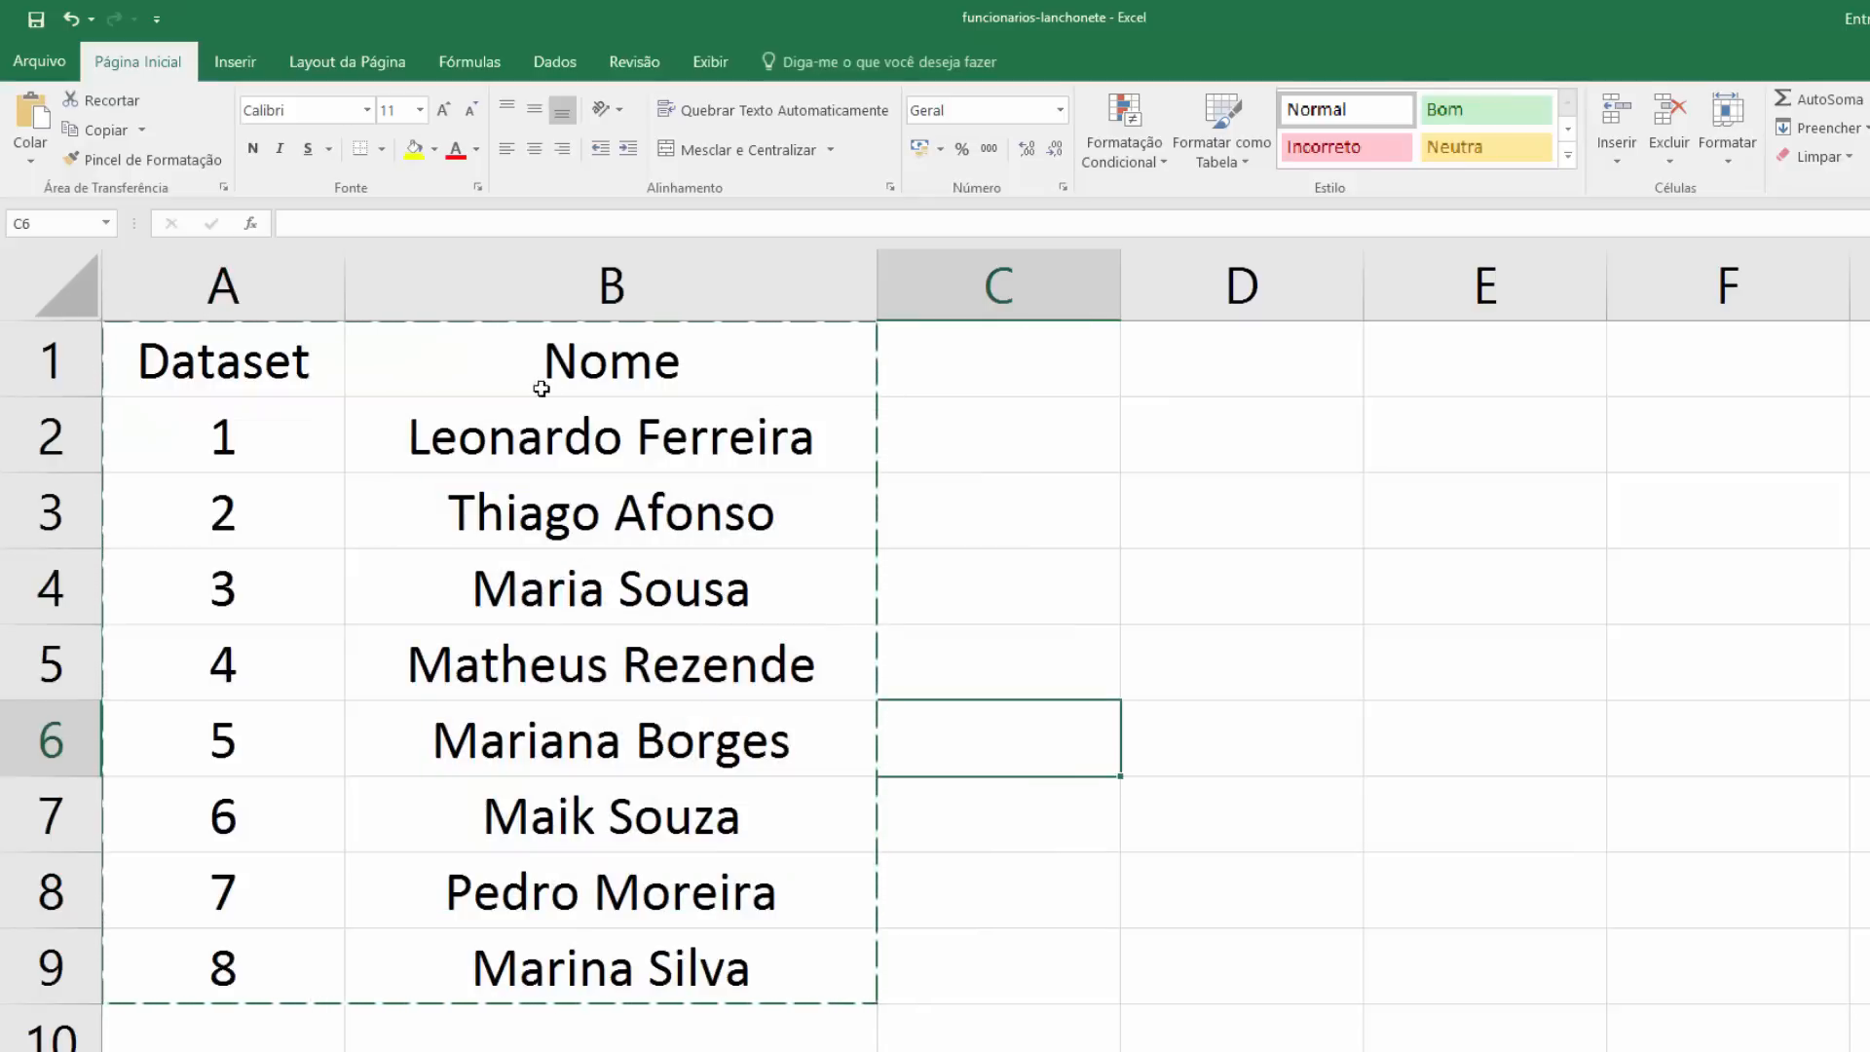
{"action": "left_click", "coordinate": [1002, 359]}
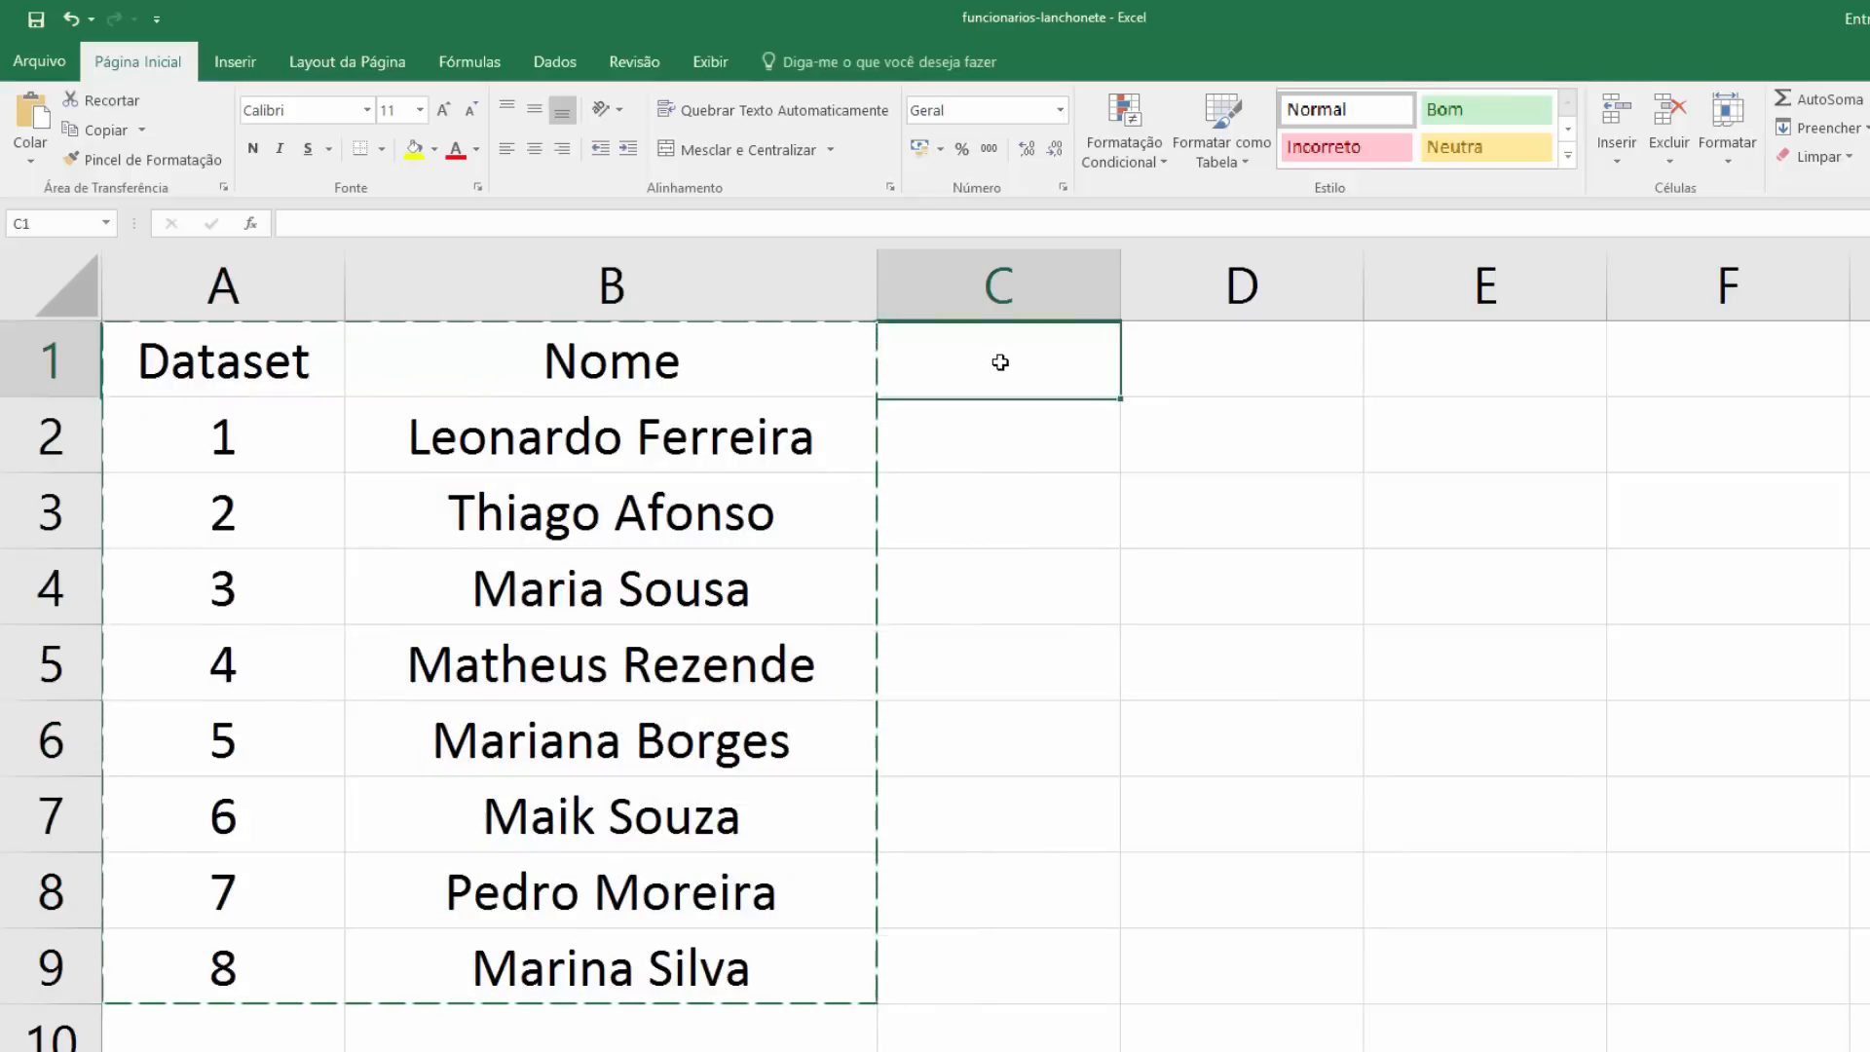
{"action": "left_click", "coordinate": [1183, 365]}
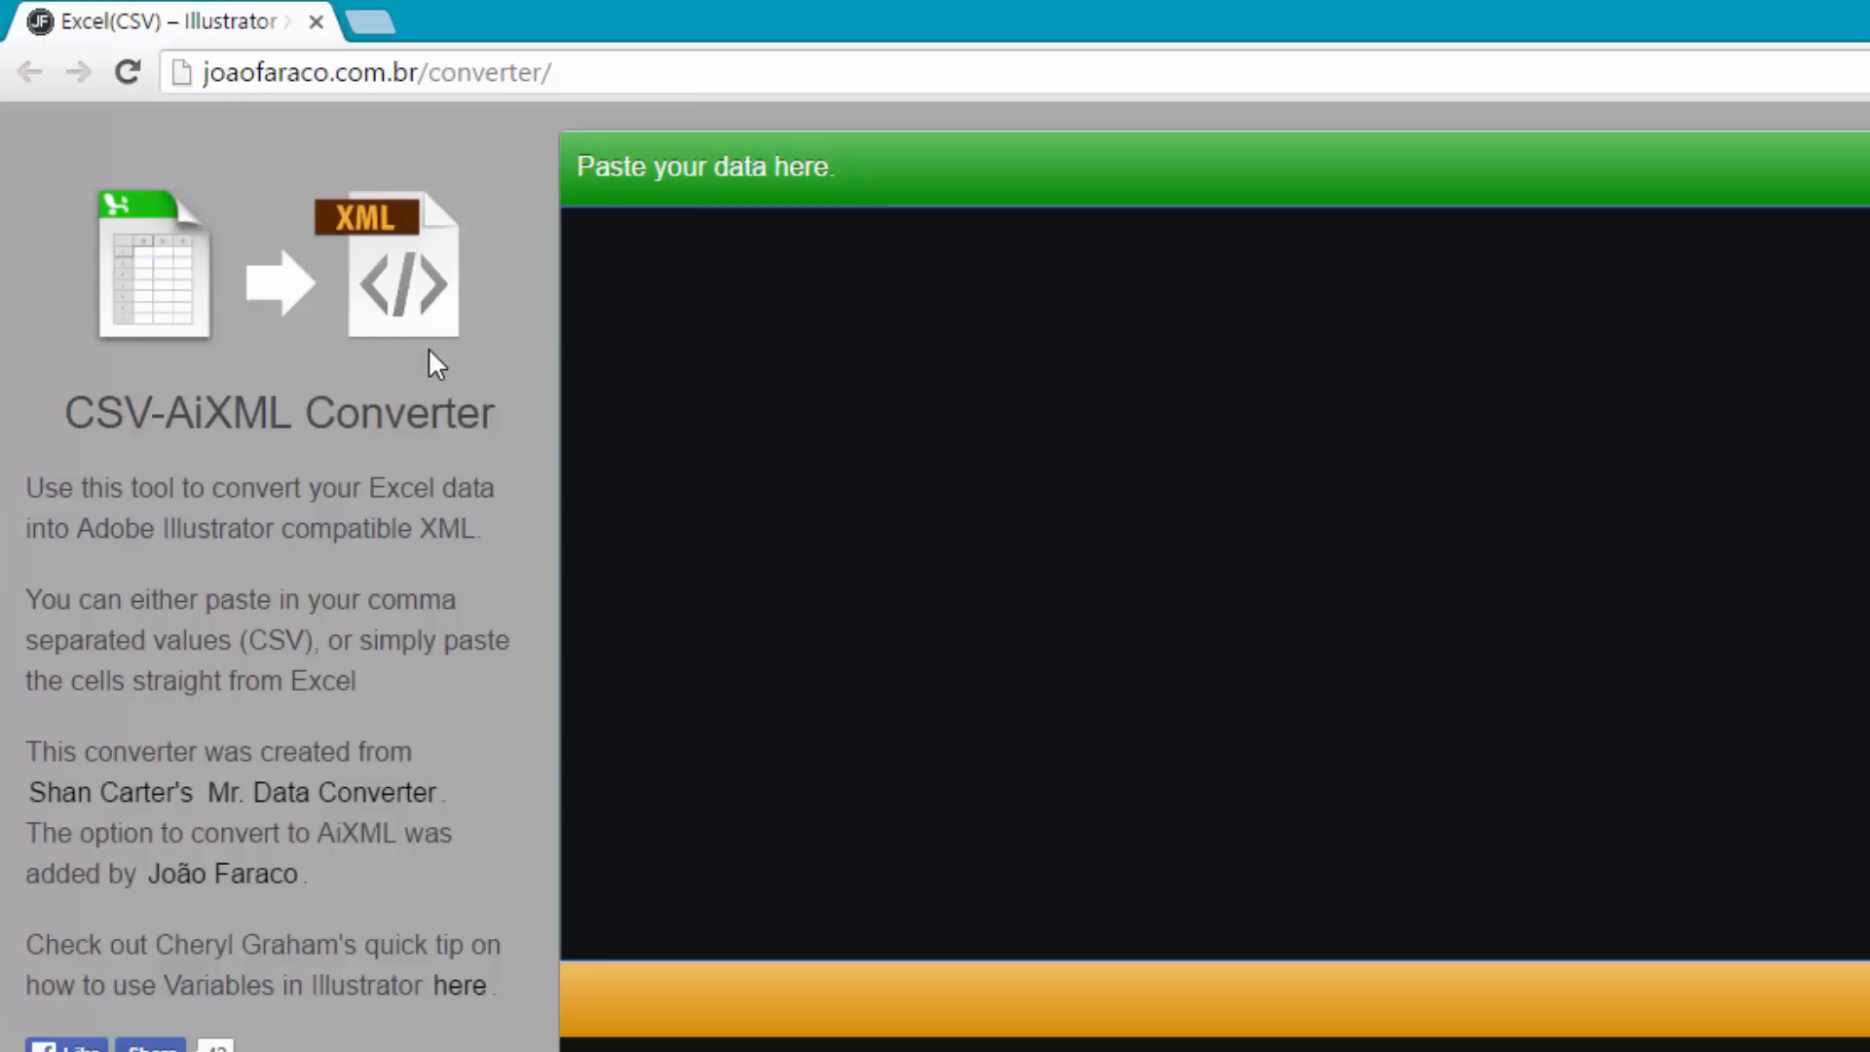
- Paste the copied table into the CSV-AiXML Converter at joaofaraco.com.br/converter and review the generated XML down to its end
{"action": "key", "text": "ctrl+v"}
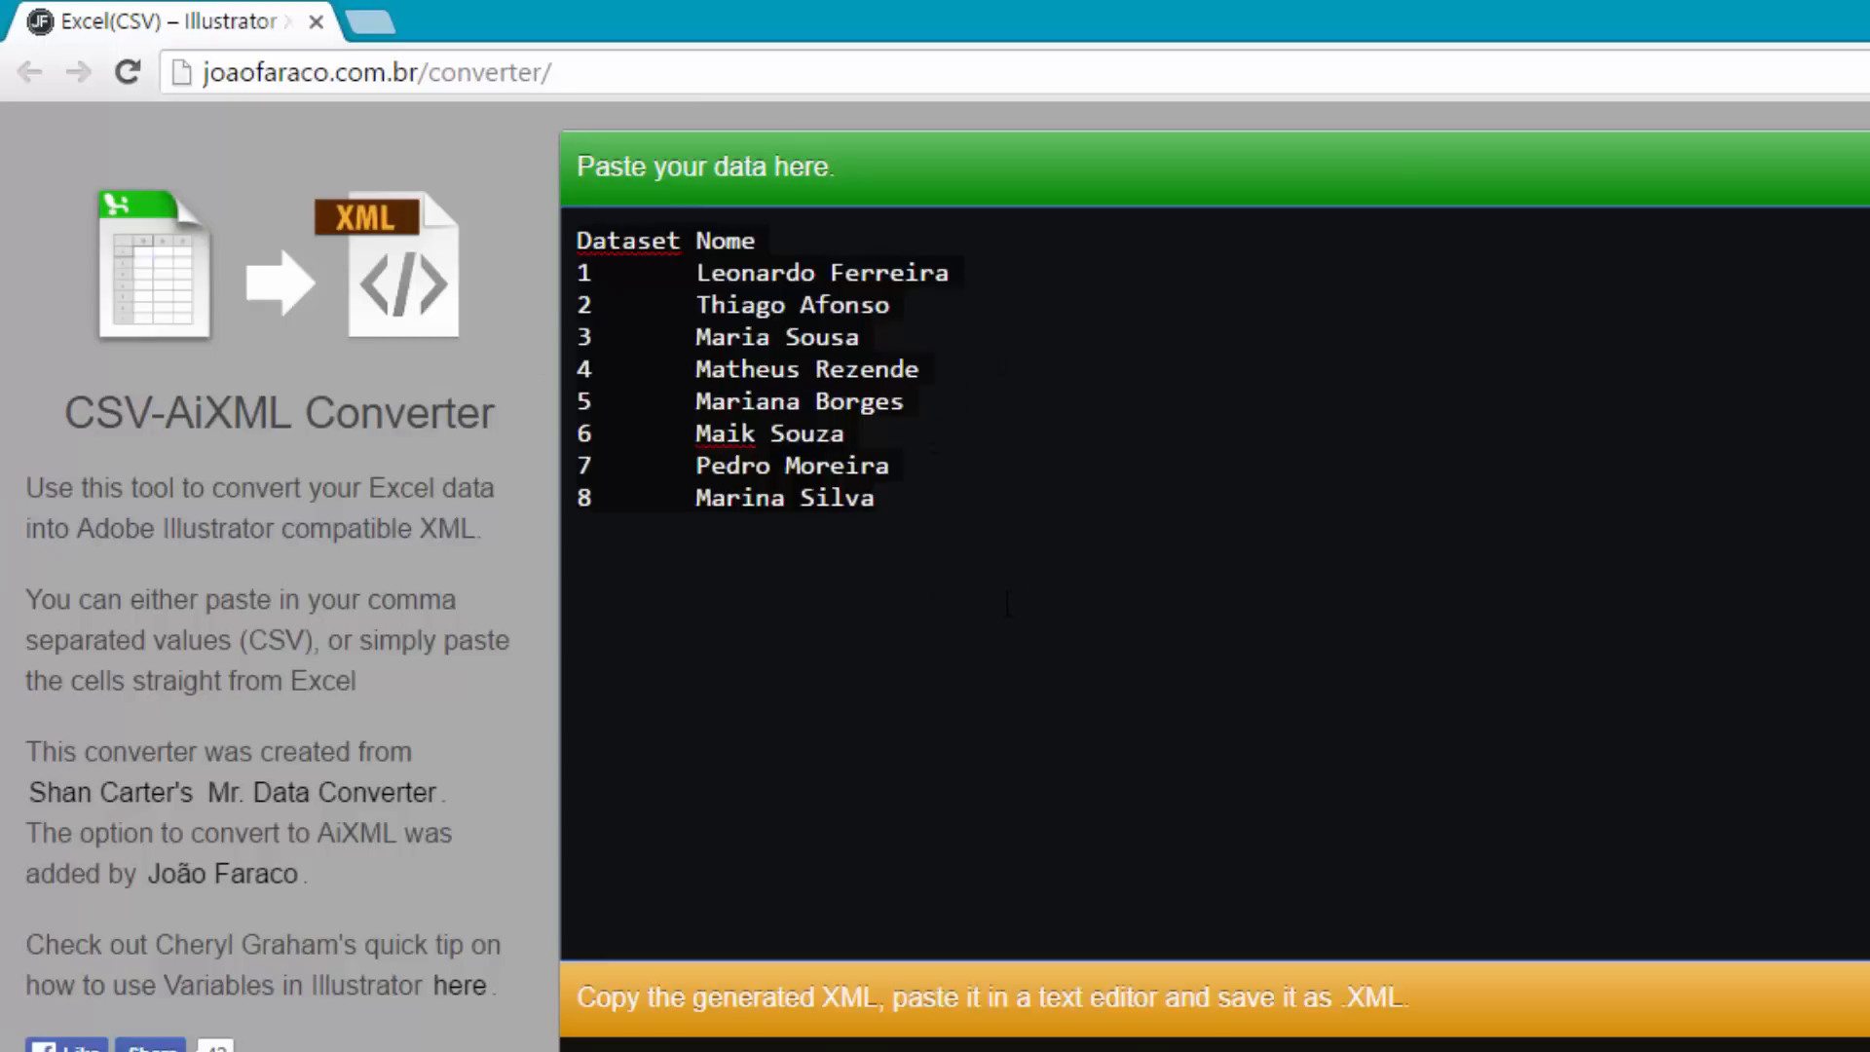
{"action": "left_click_drag", "start_coordinate": [625, 234], "coordinate": [828, 283]}
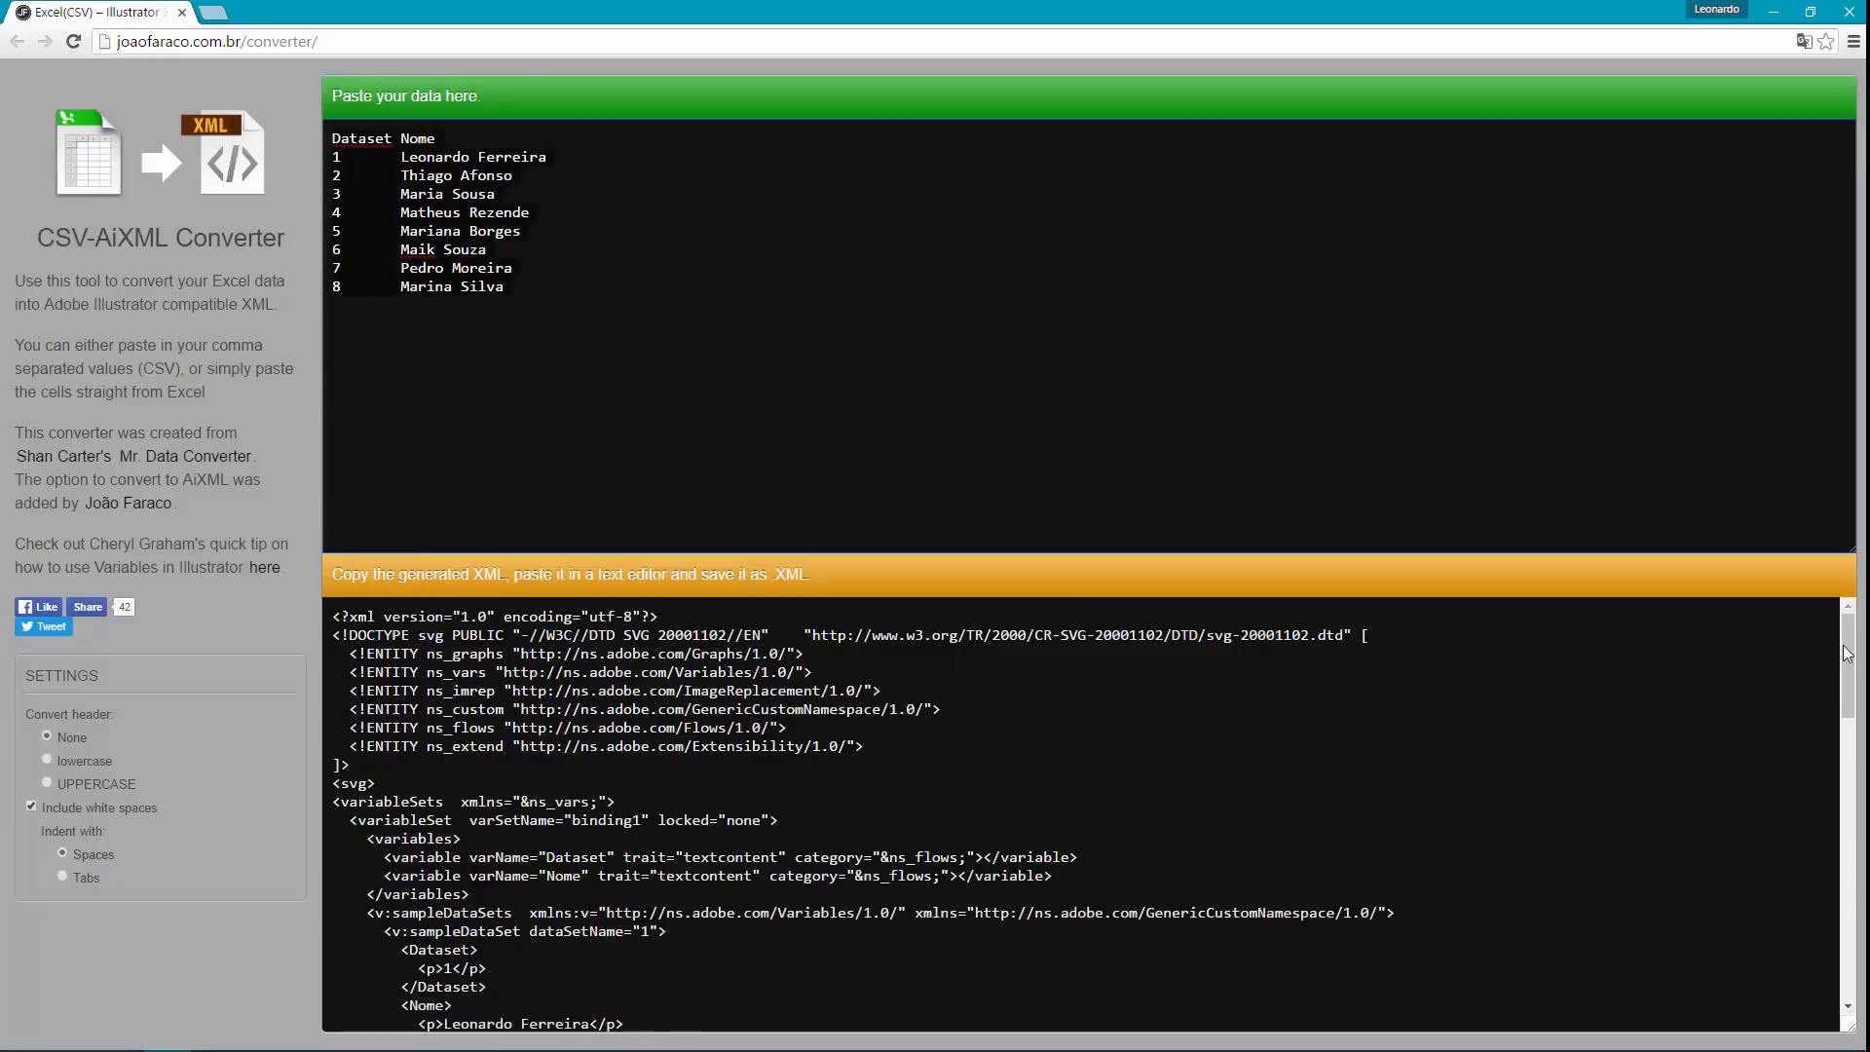
{"action": "left_click_drag", "start_coordinate": [1847, 653], "coordinate": [1857, 953]}
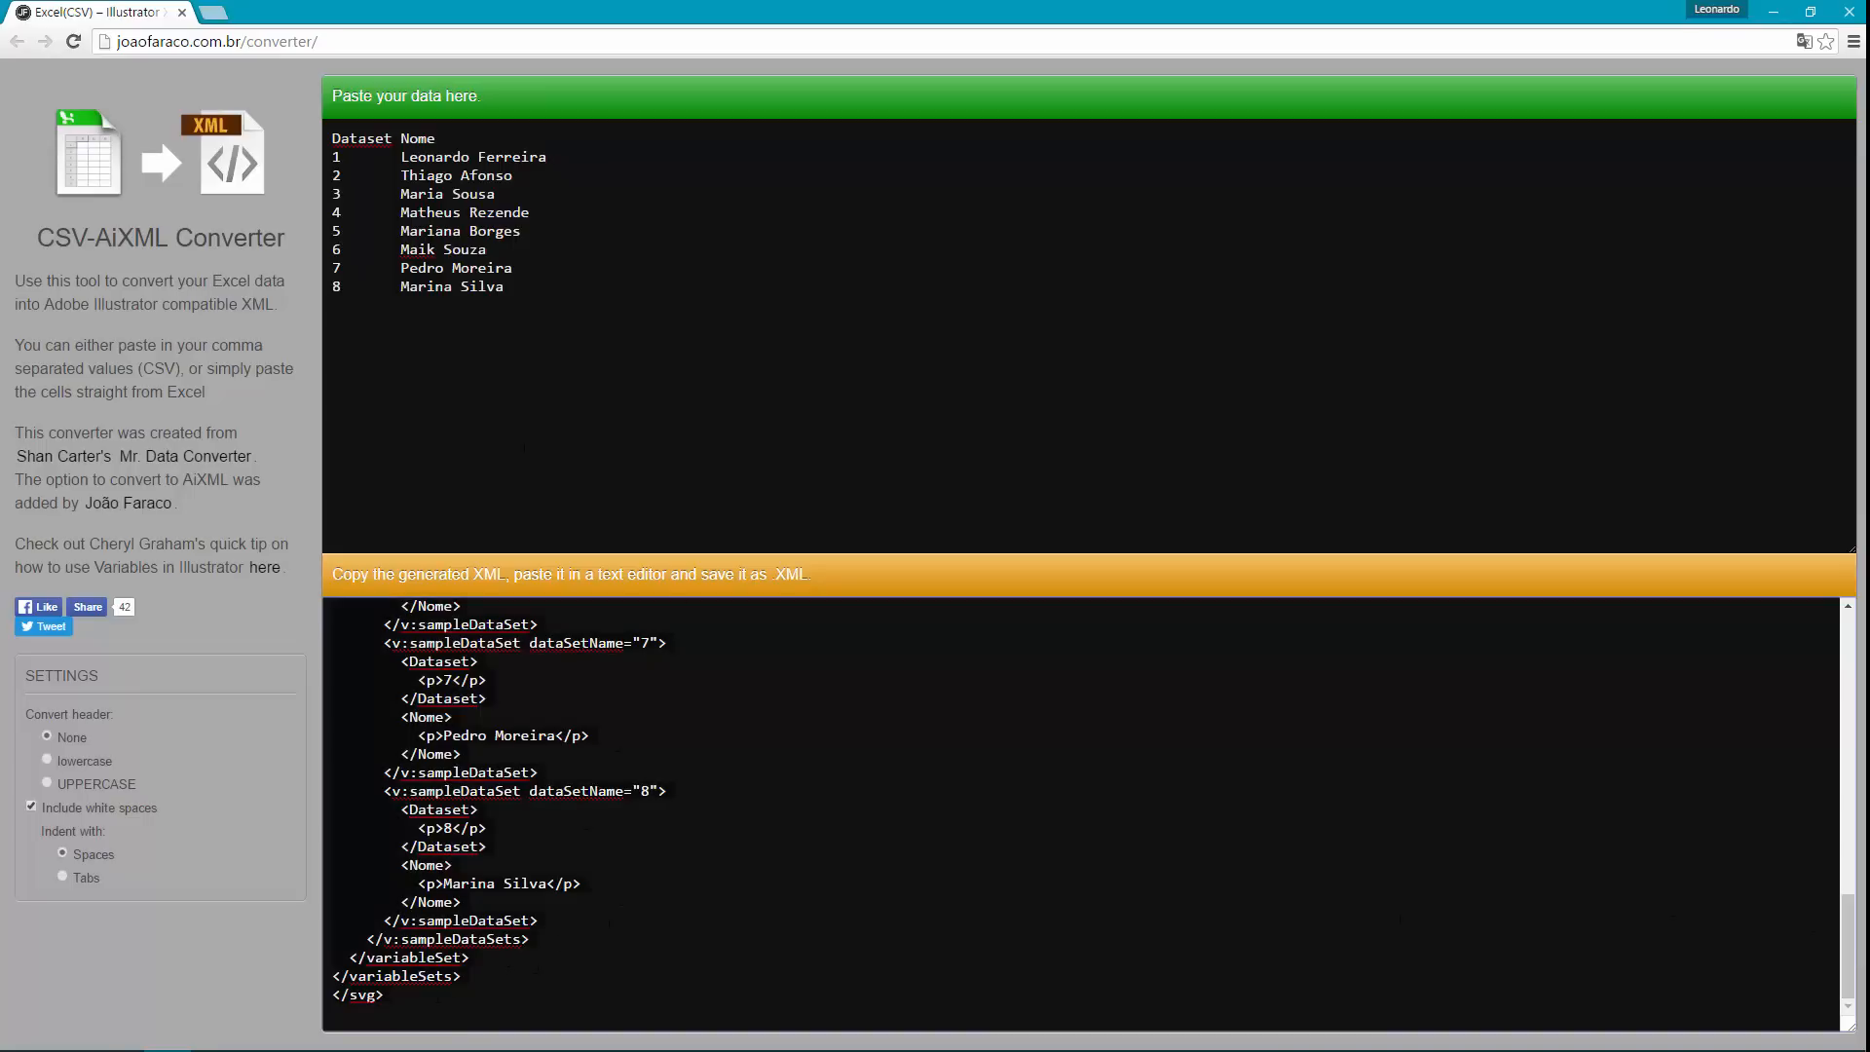
- Open Notepad (Bloco de notas) and paste the converter's generated XML into the blank document
{"action": "right_click", "coordinate": [23, 1032]}
{"action": "left_click", "coordinate": [96, 920]}
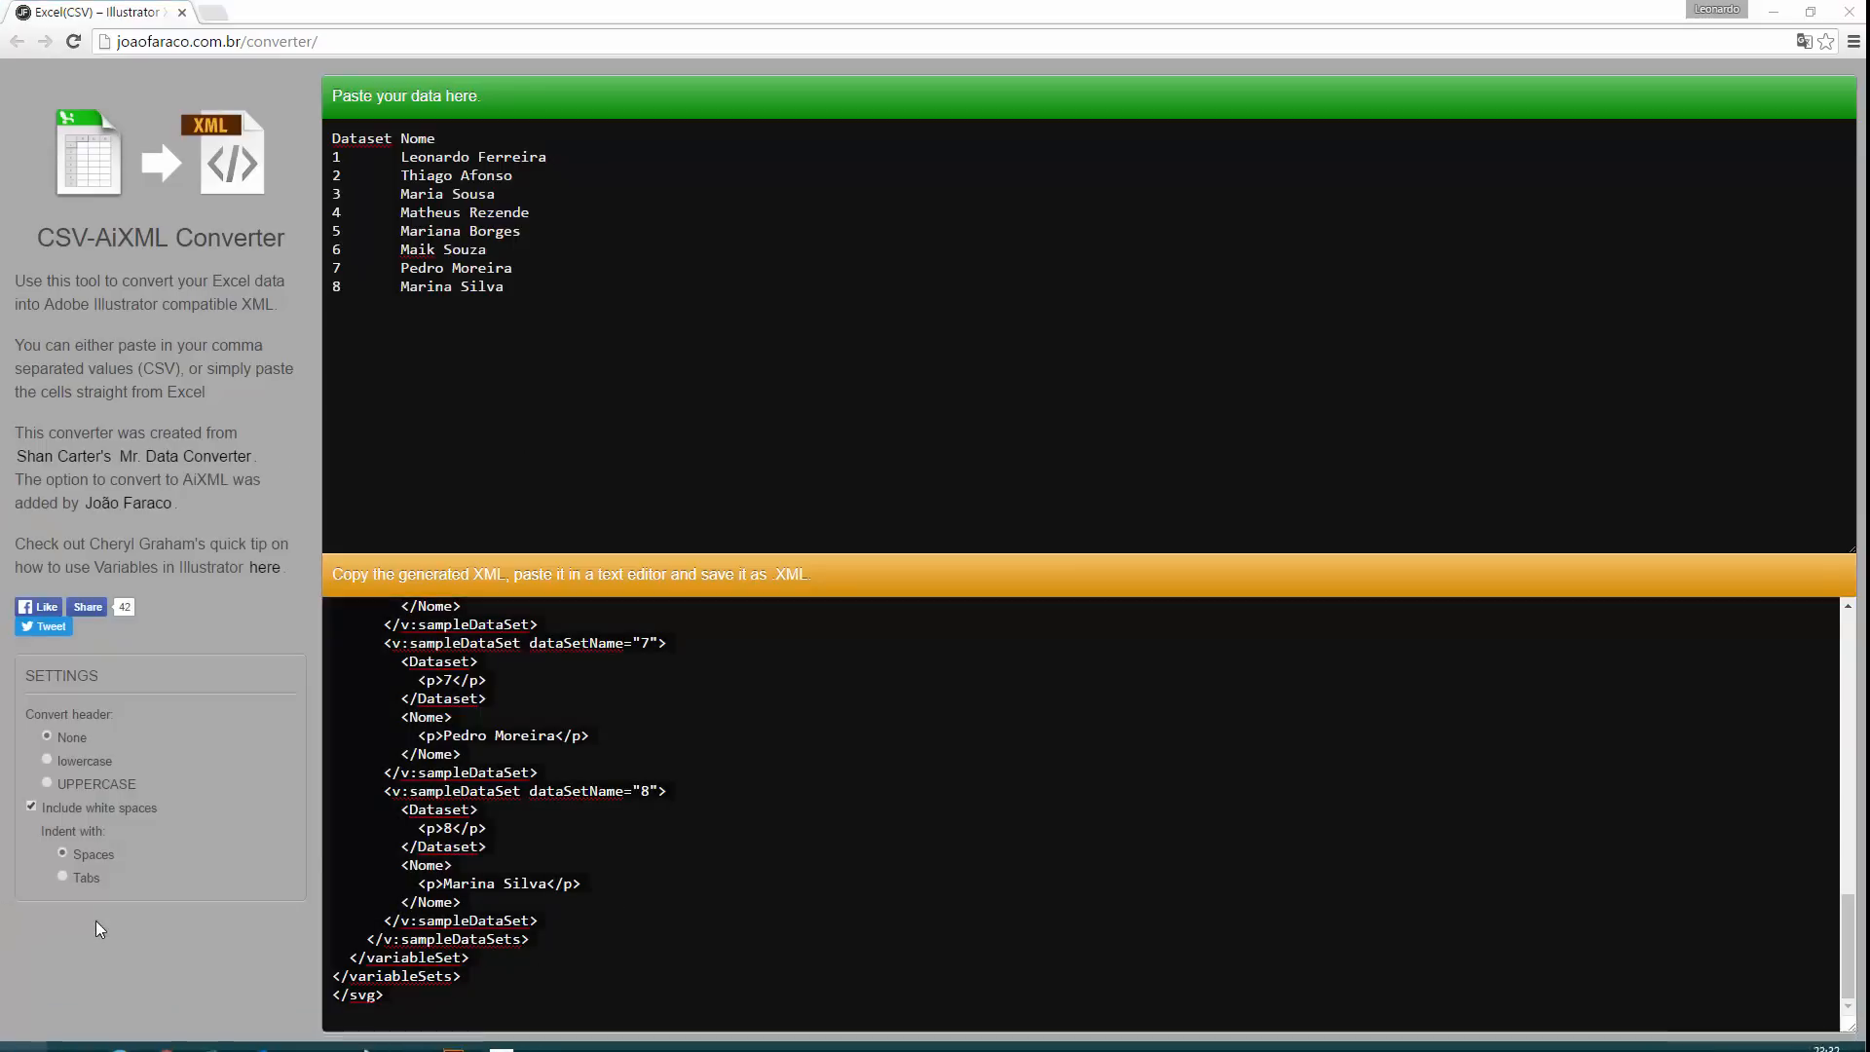
{"action": "type", "text": "bloco"}
{"action": "key", "text": "Return"}
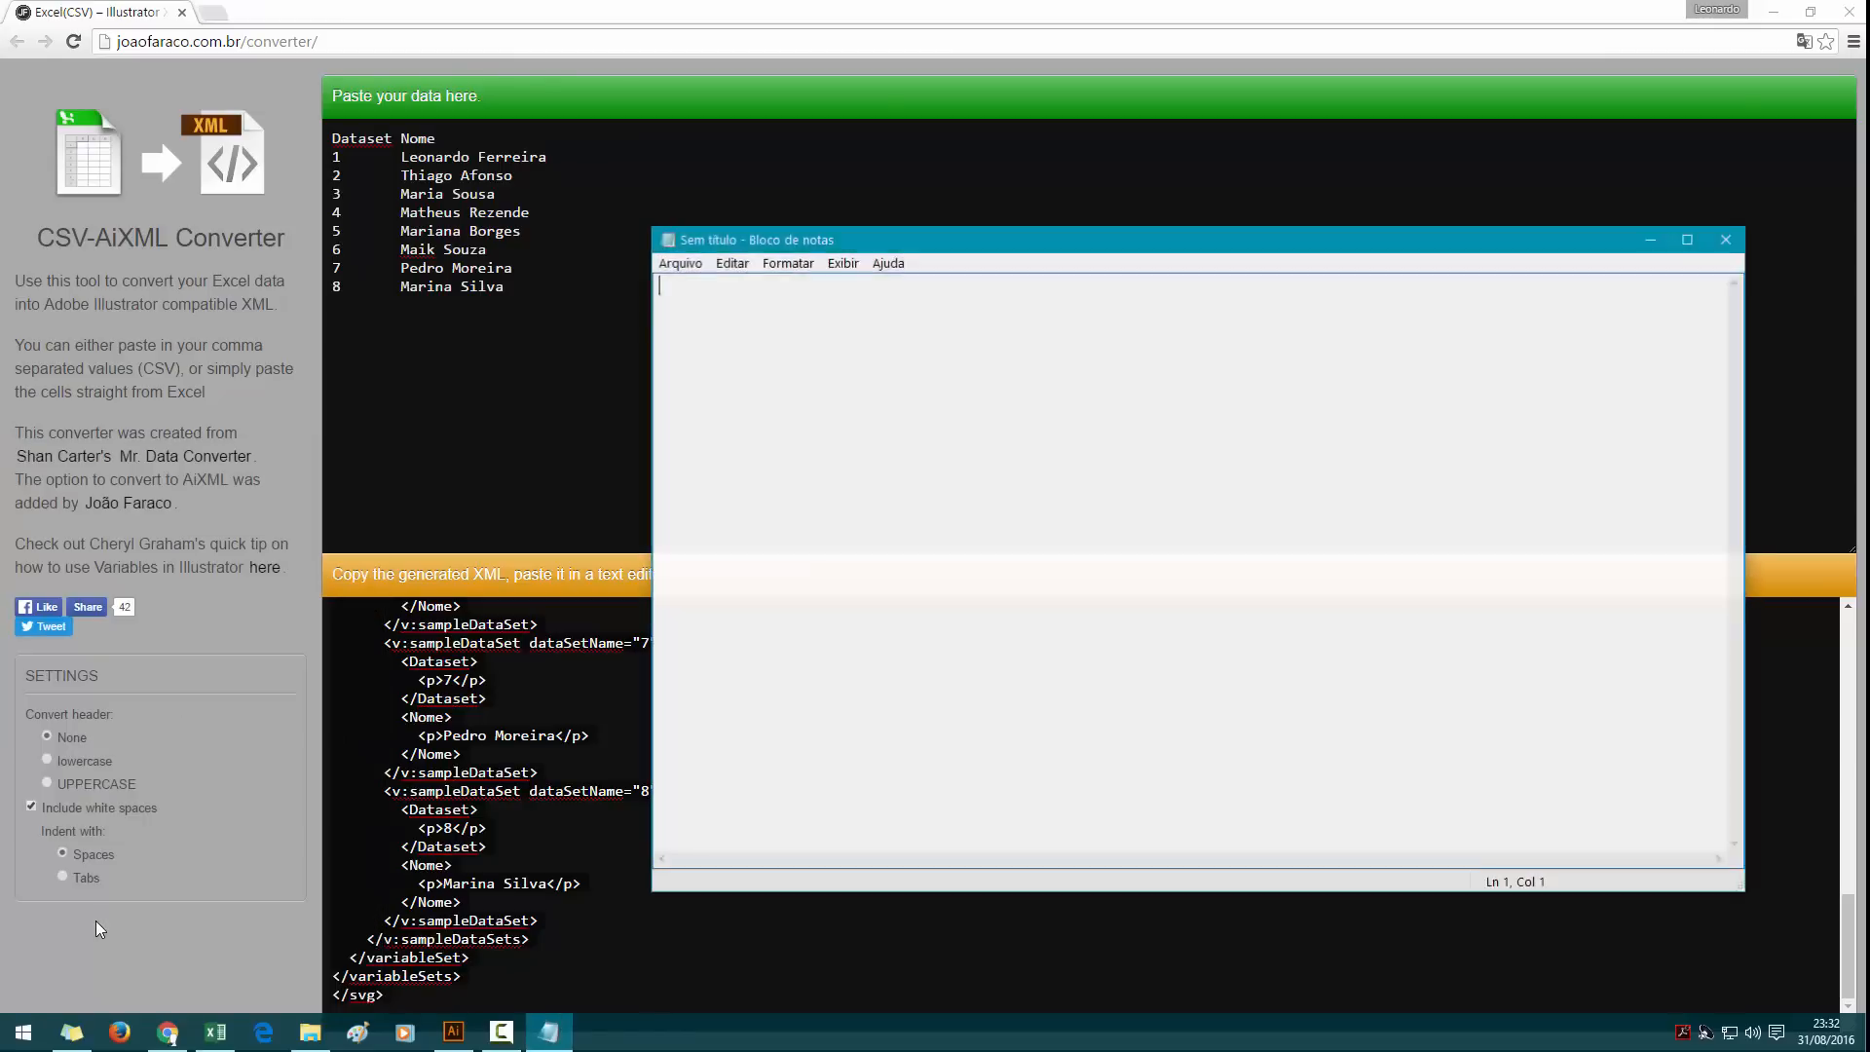
{"action": "key", "text": "ctrl+v"}
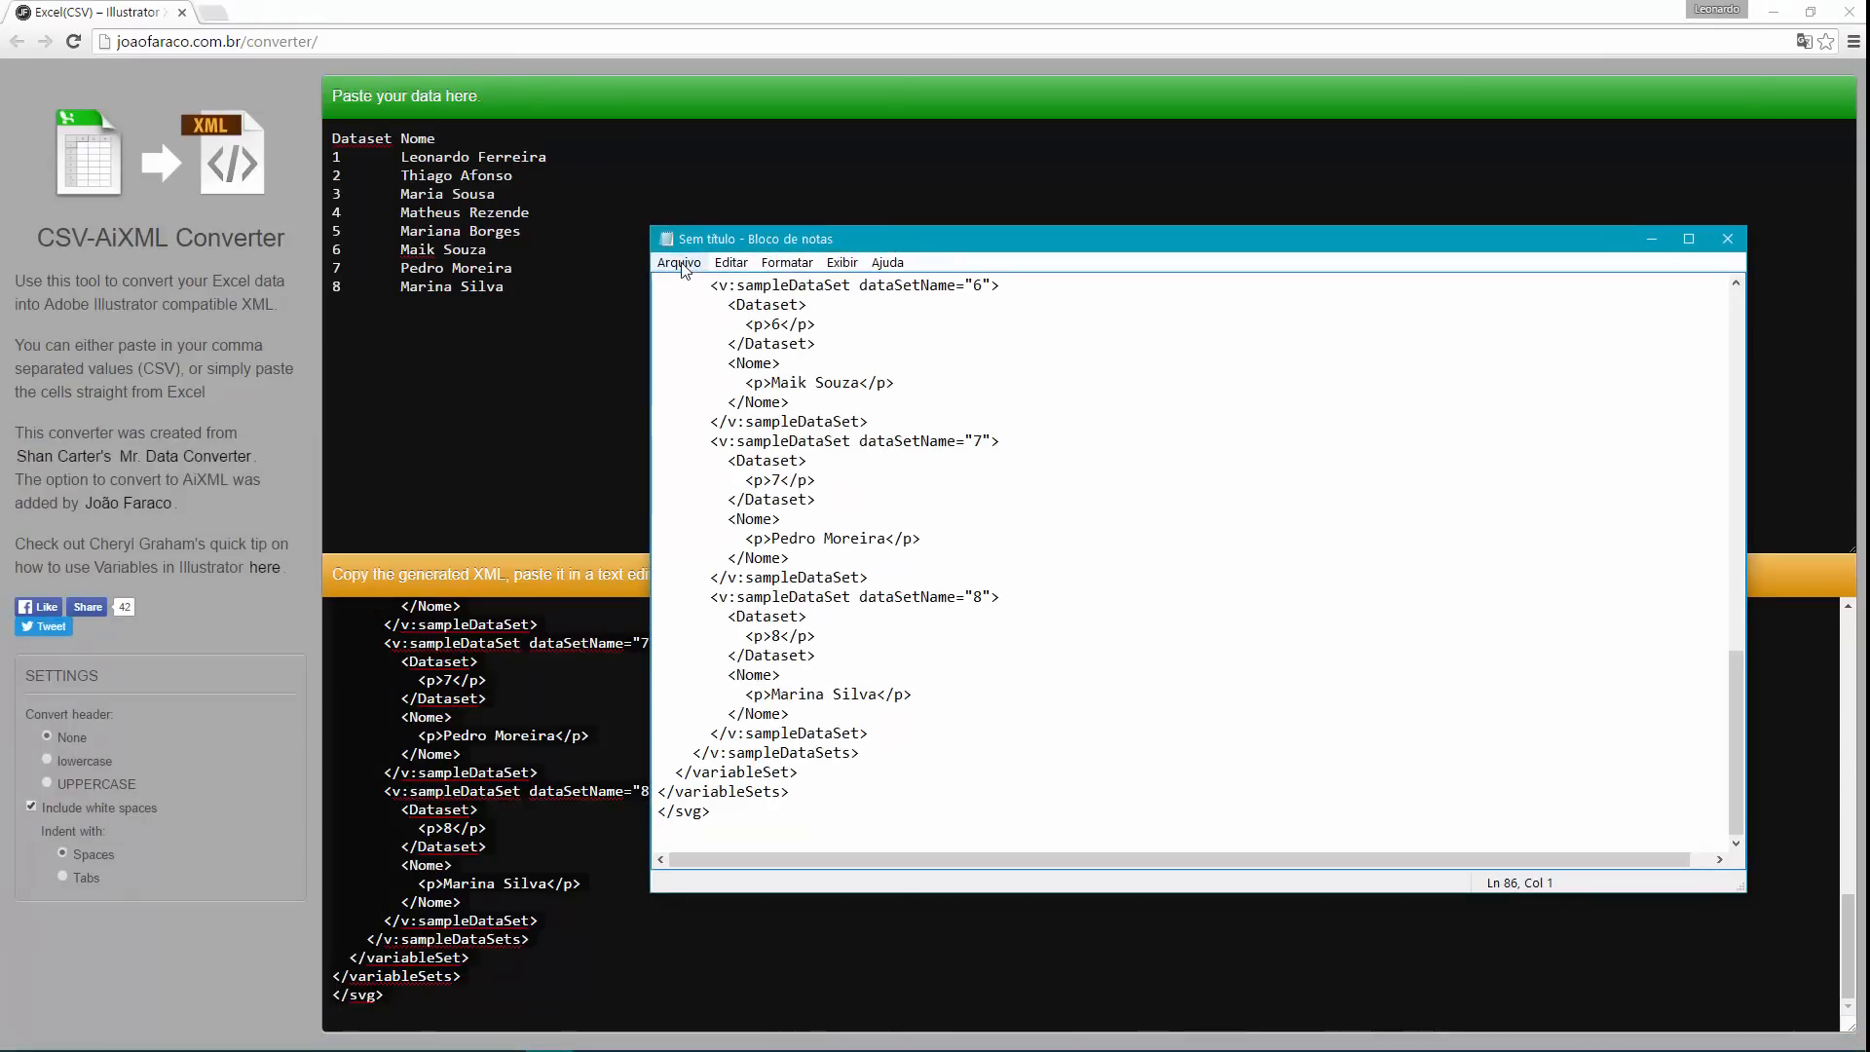
- Save the XML text to the Desktop (Área de Trabalho) as funcionarios.xml with file type Todos os arquivos, and close Notepad
{"action": "left_click", "coordinate": [678, 262]}
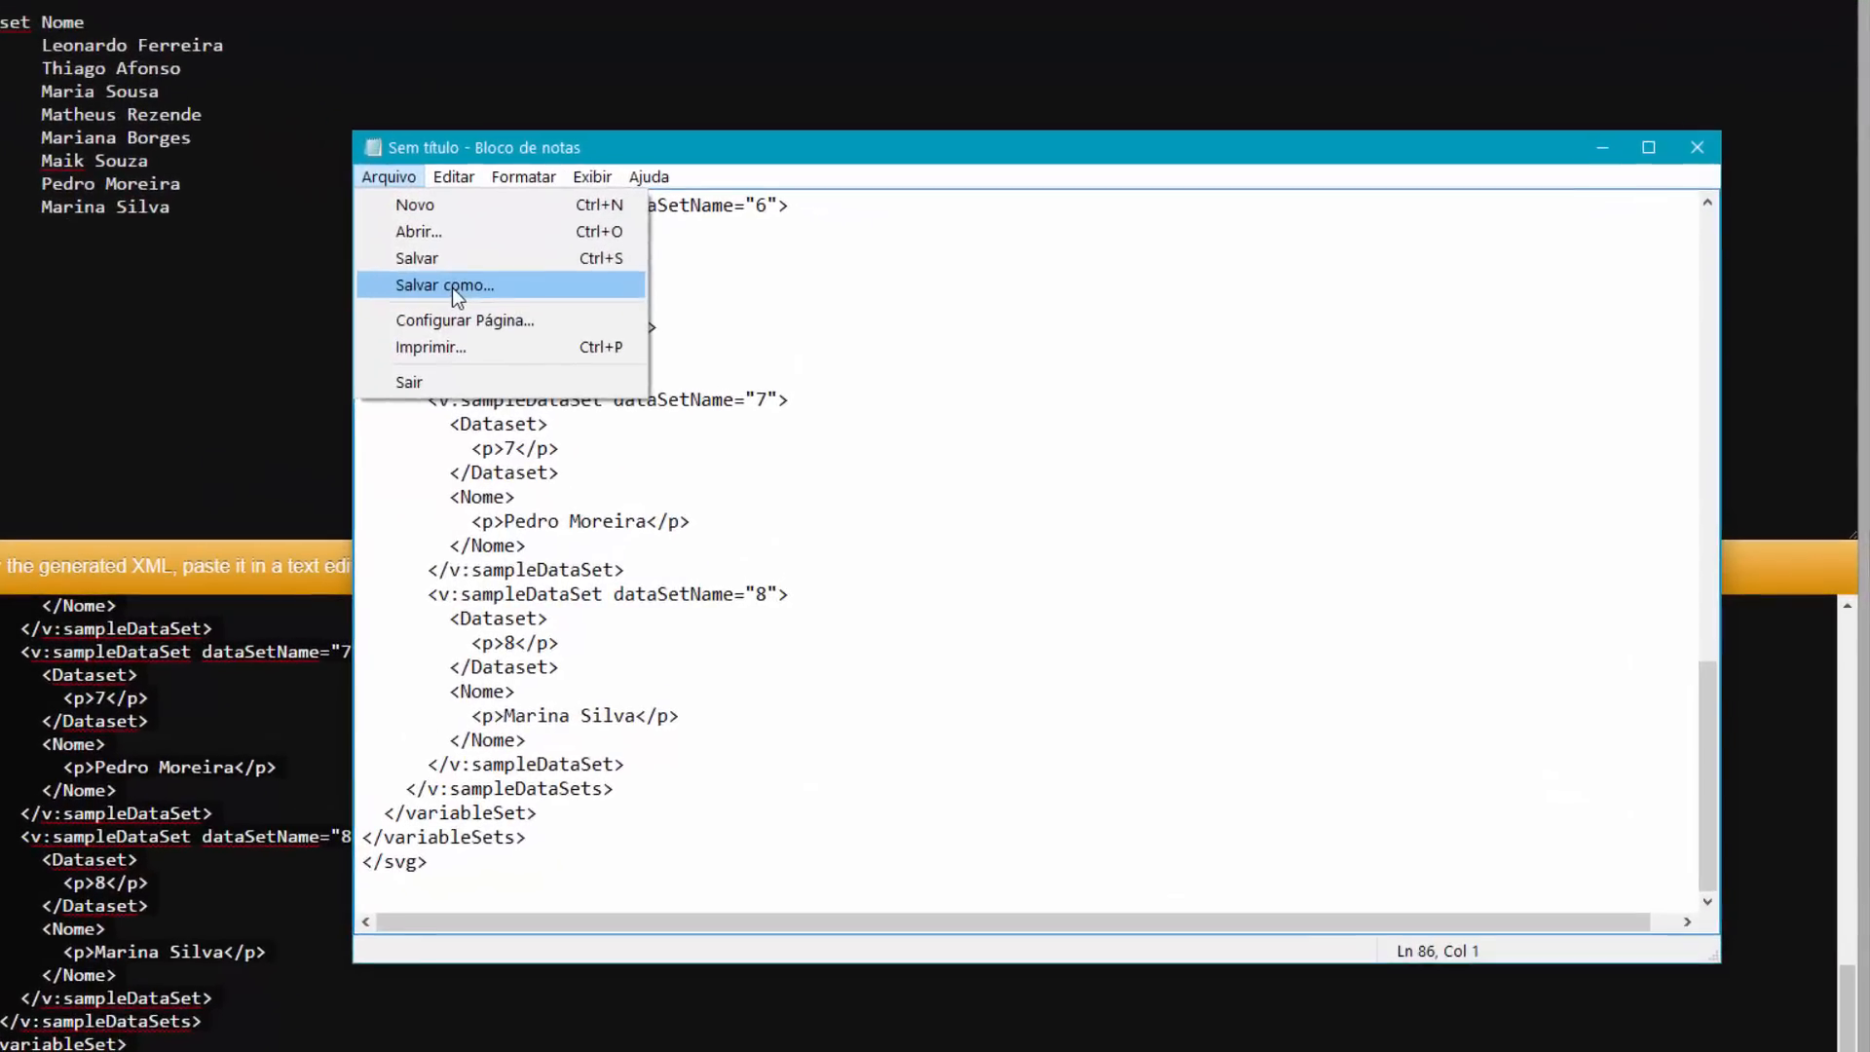
{"action": "left_click", "coordinate": [567, 312]}
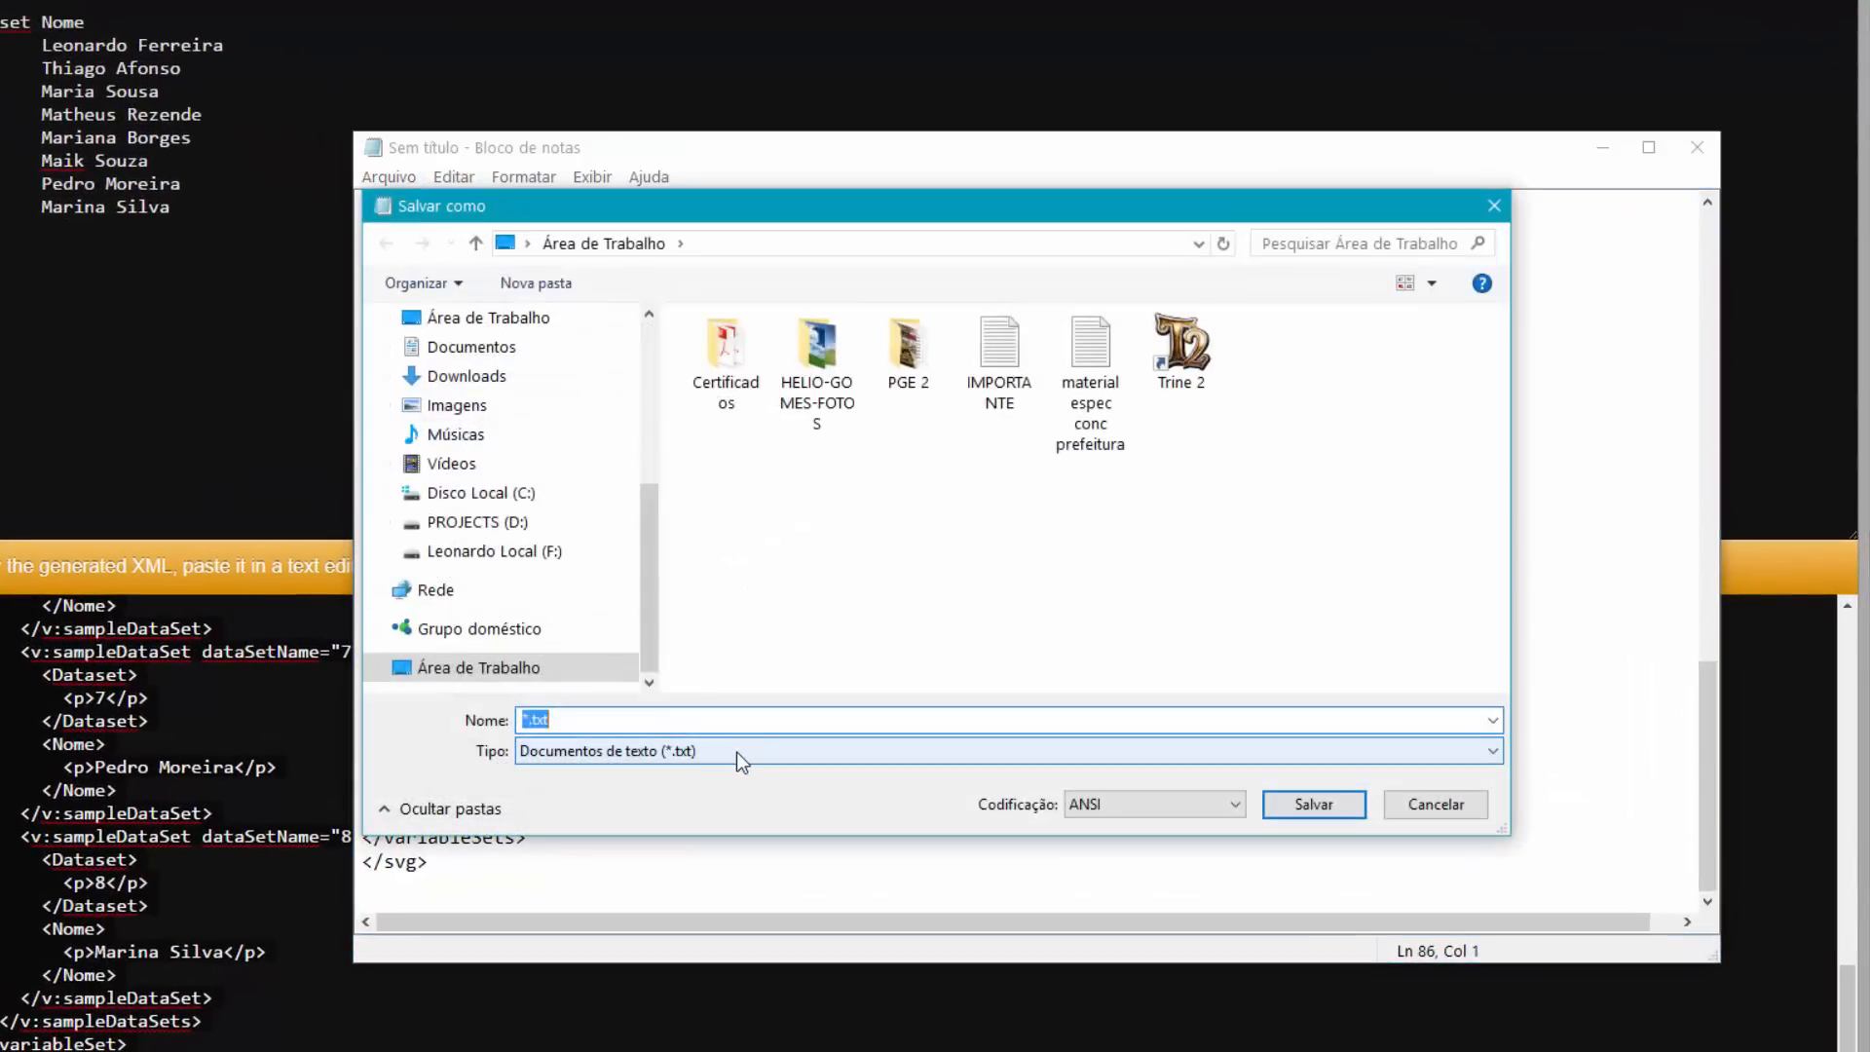
{"action": "type", "text": "funcionarios"}
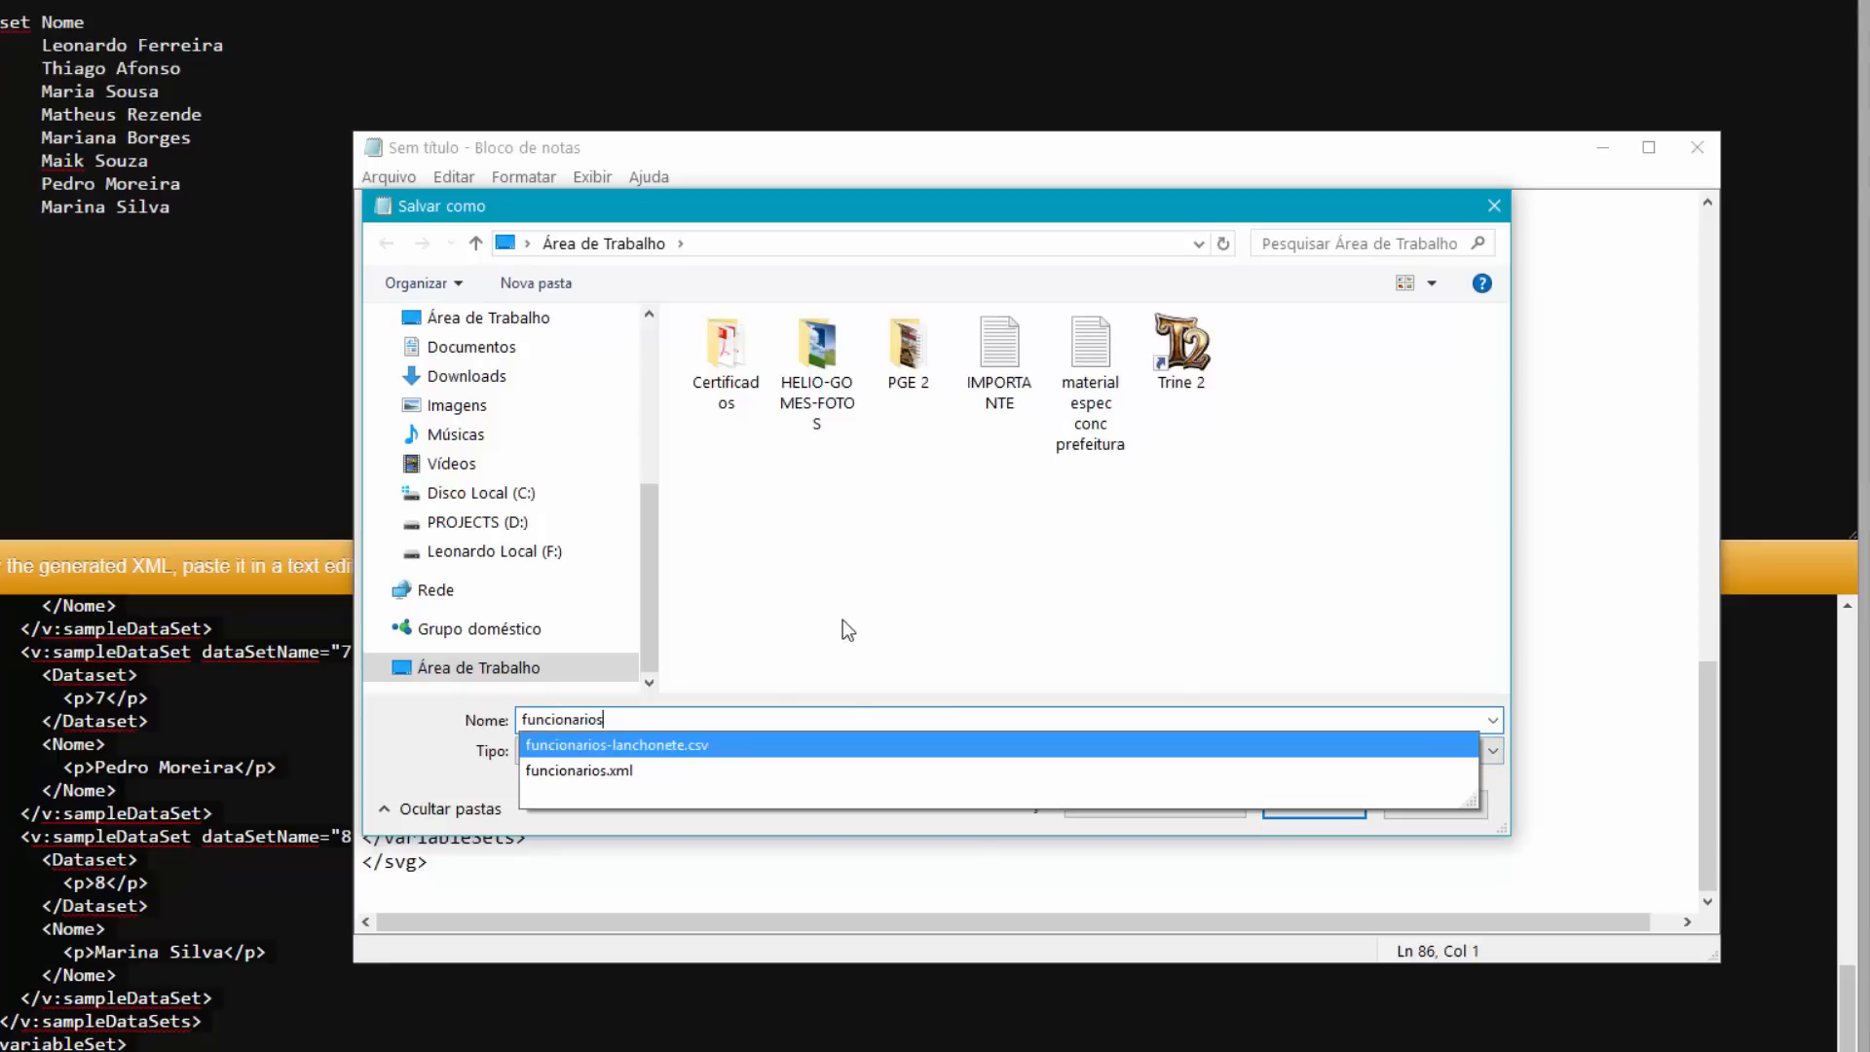
{"action": "left_click", "coordinate": [745, 717]}
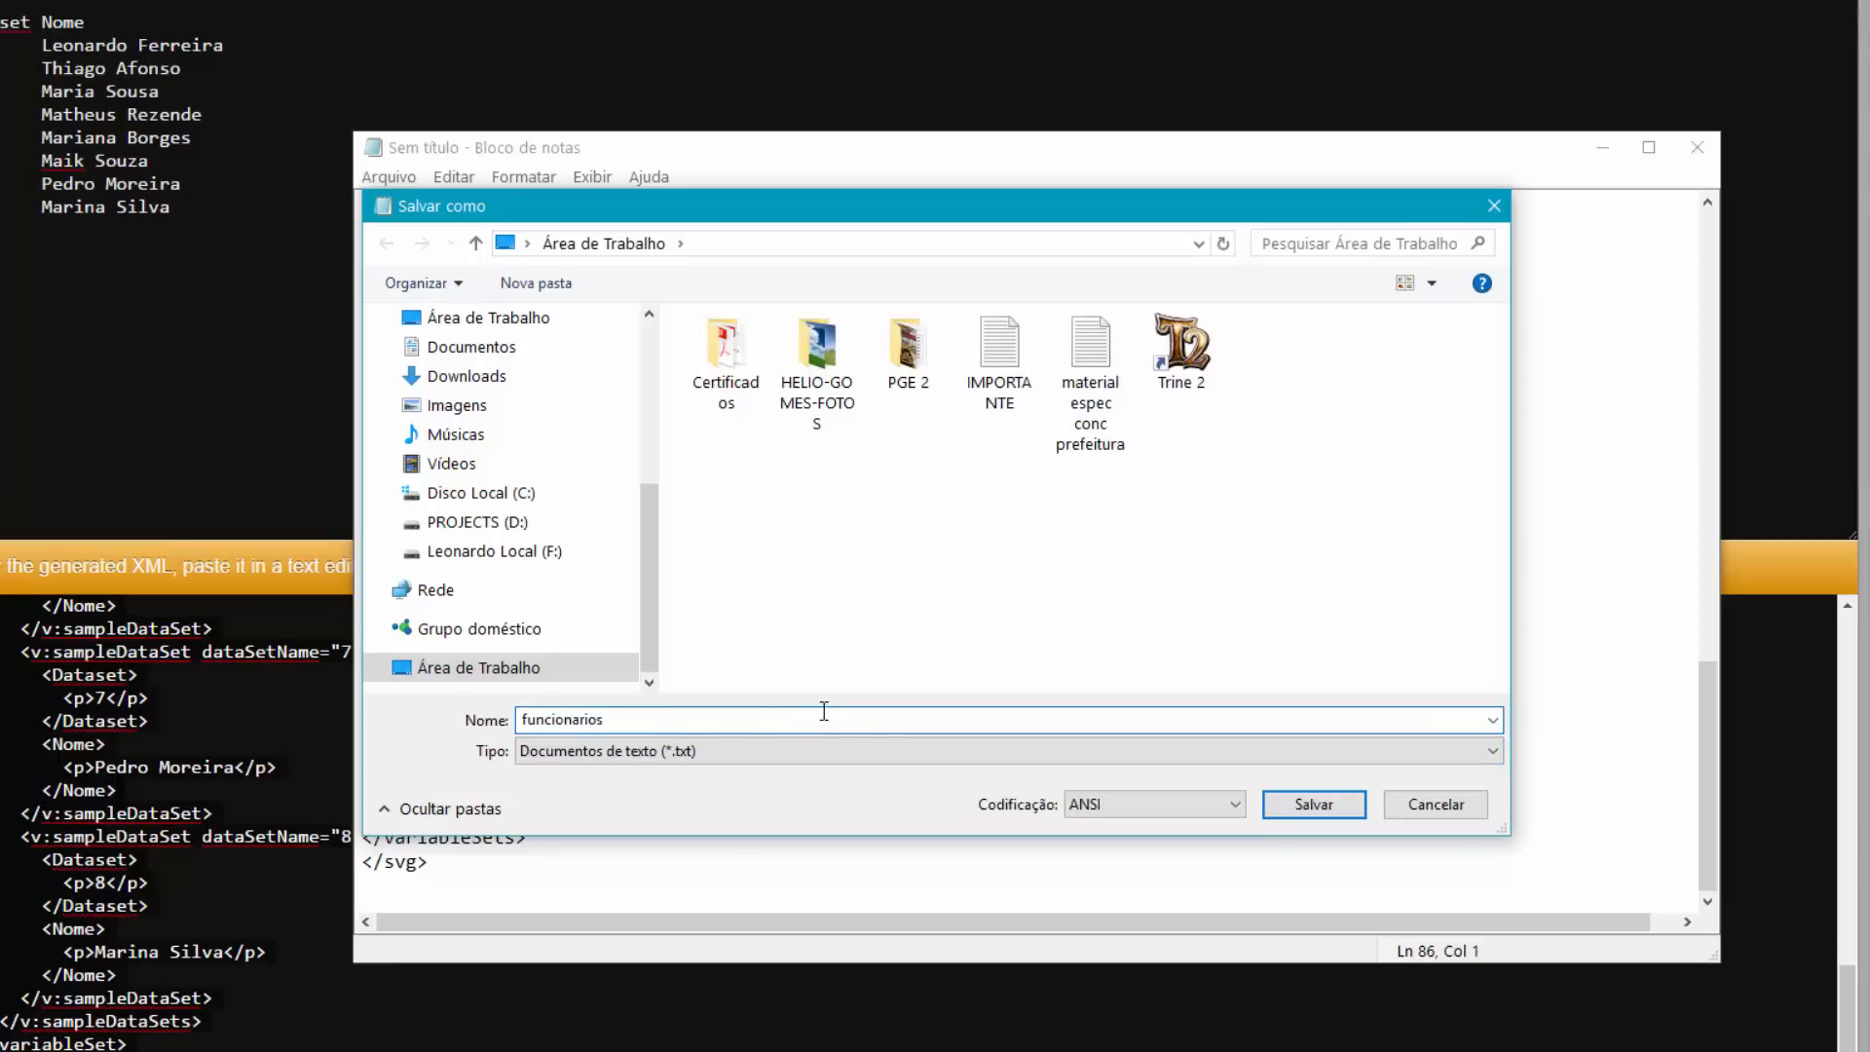
{"action": "type", "text": ".xml"}
{"action": "left_click", "coordinate": [732, 747]}
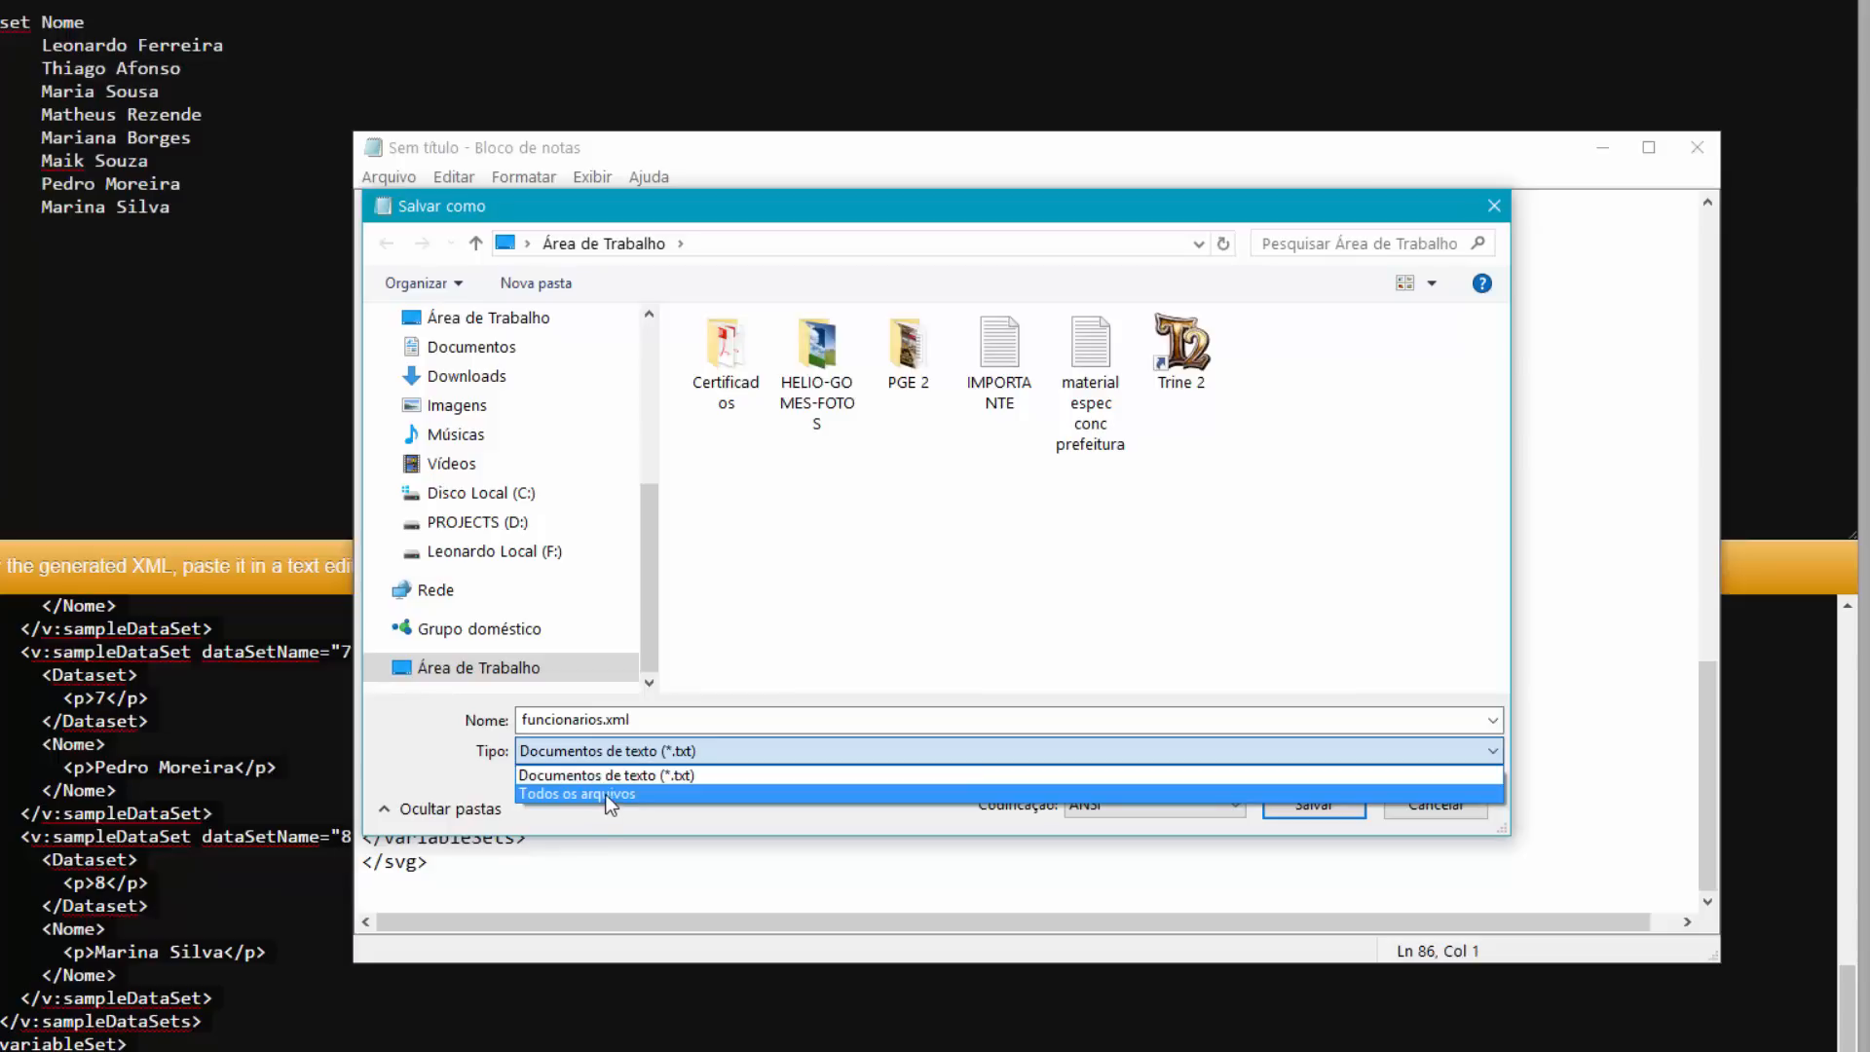
{"action": "left_click", "coordinate": [610, 793]}
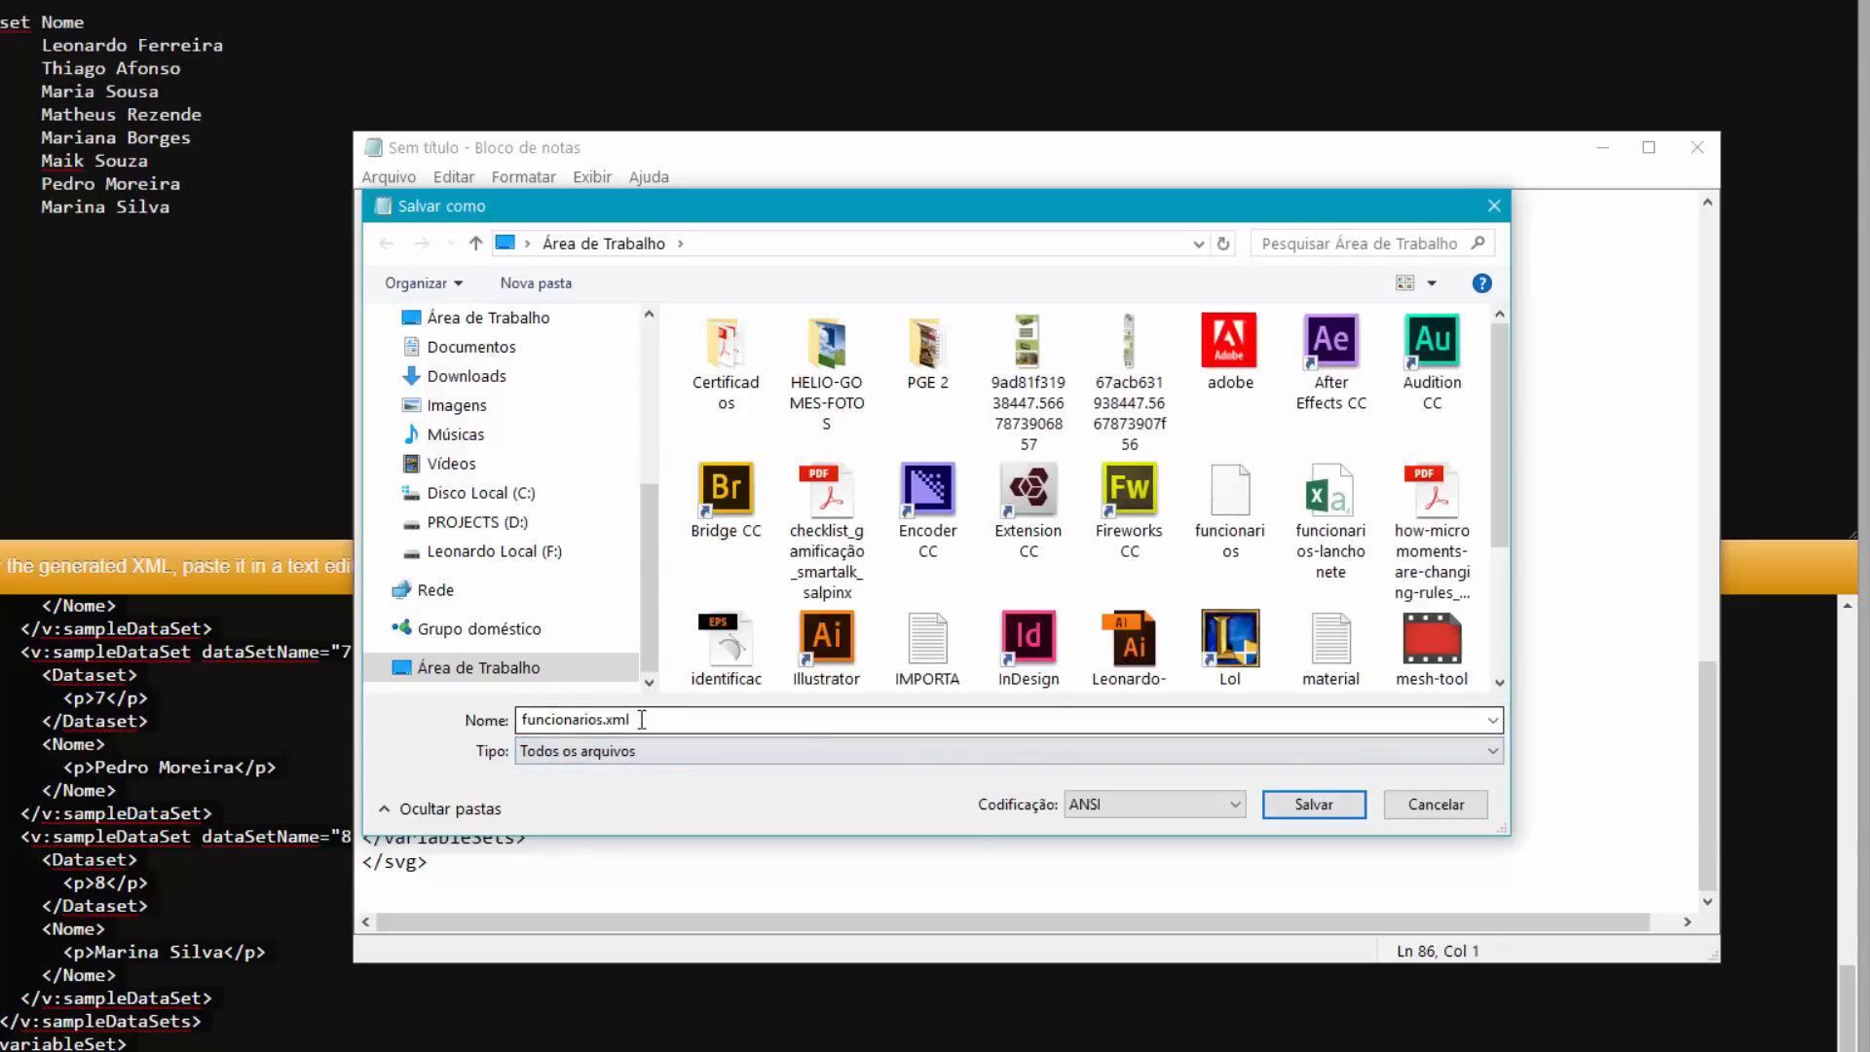
{"action": "left_click", "coordinate": [1313, 804]}
{"action": "left_click", "coordinate": [784, 522]}
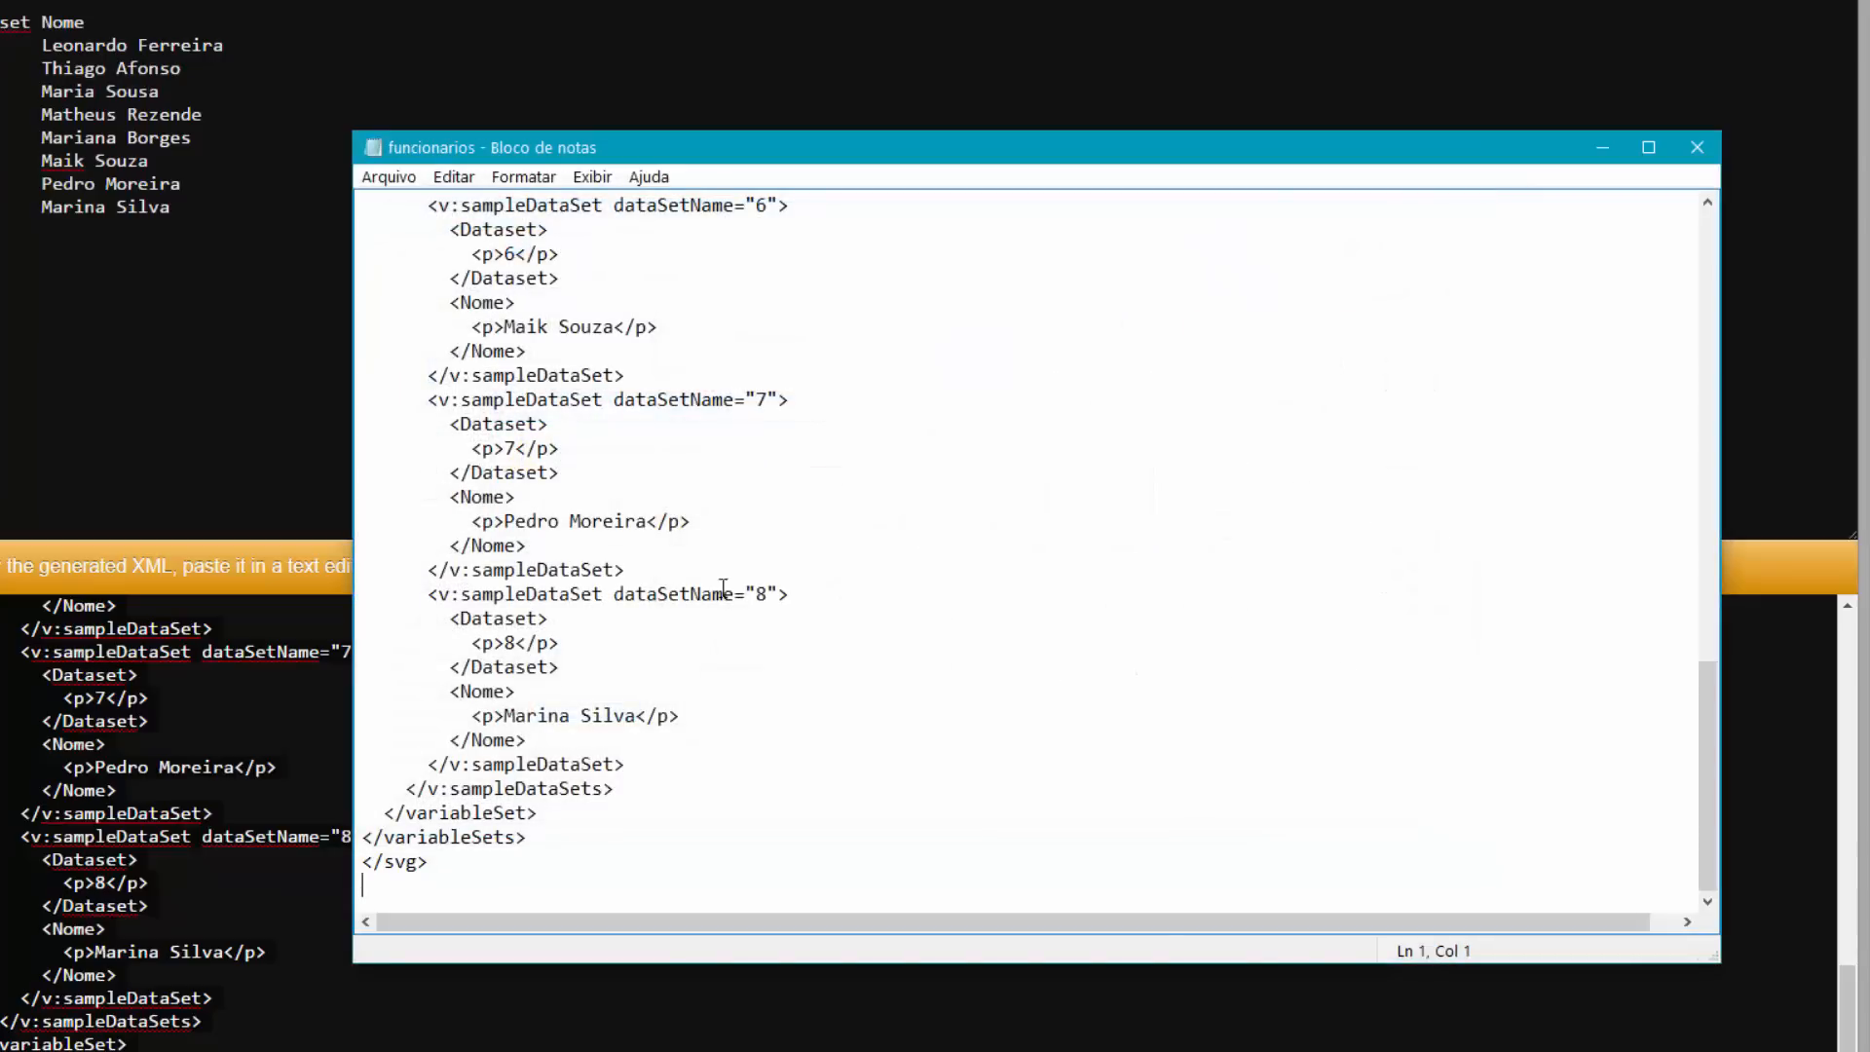
{"action": "left_click", "coordinate": [1697, 149]}
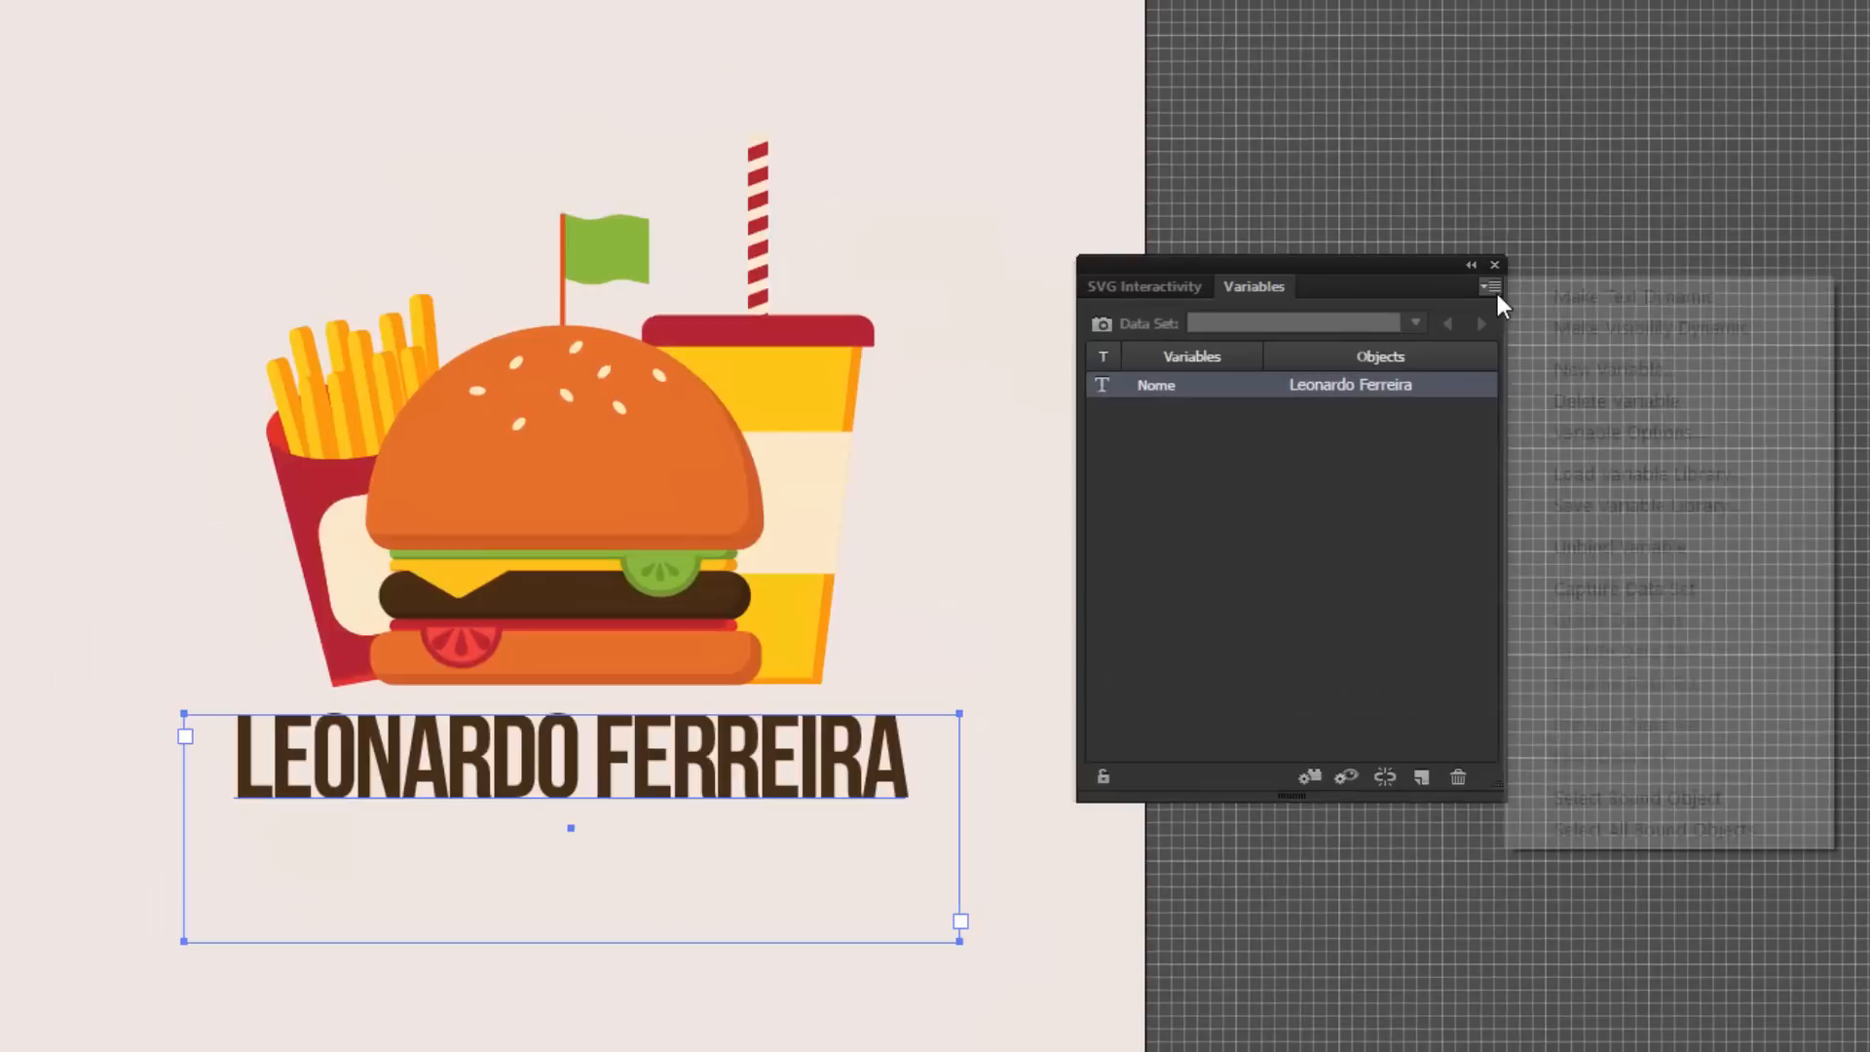
- Switch to Illustrator and load funcionarios.xml from the Desktop as the variable library, overwriting the current variables and data sets
{"action": "left_click", "coordinate": [1558, 344]}
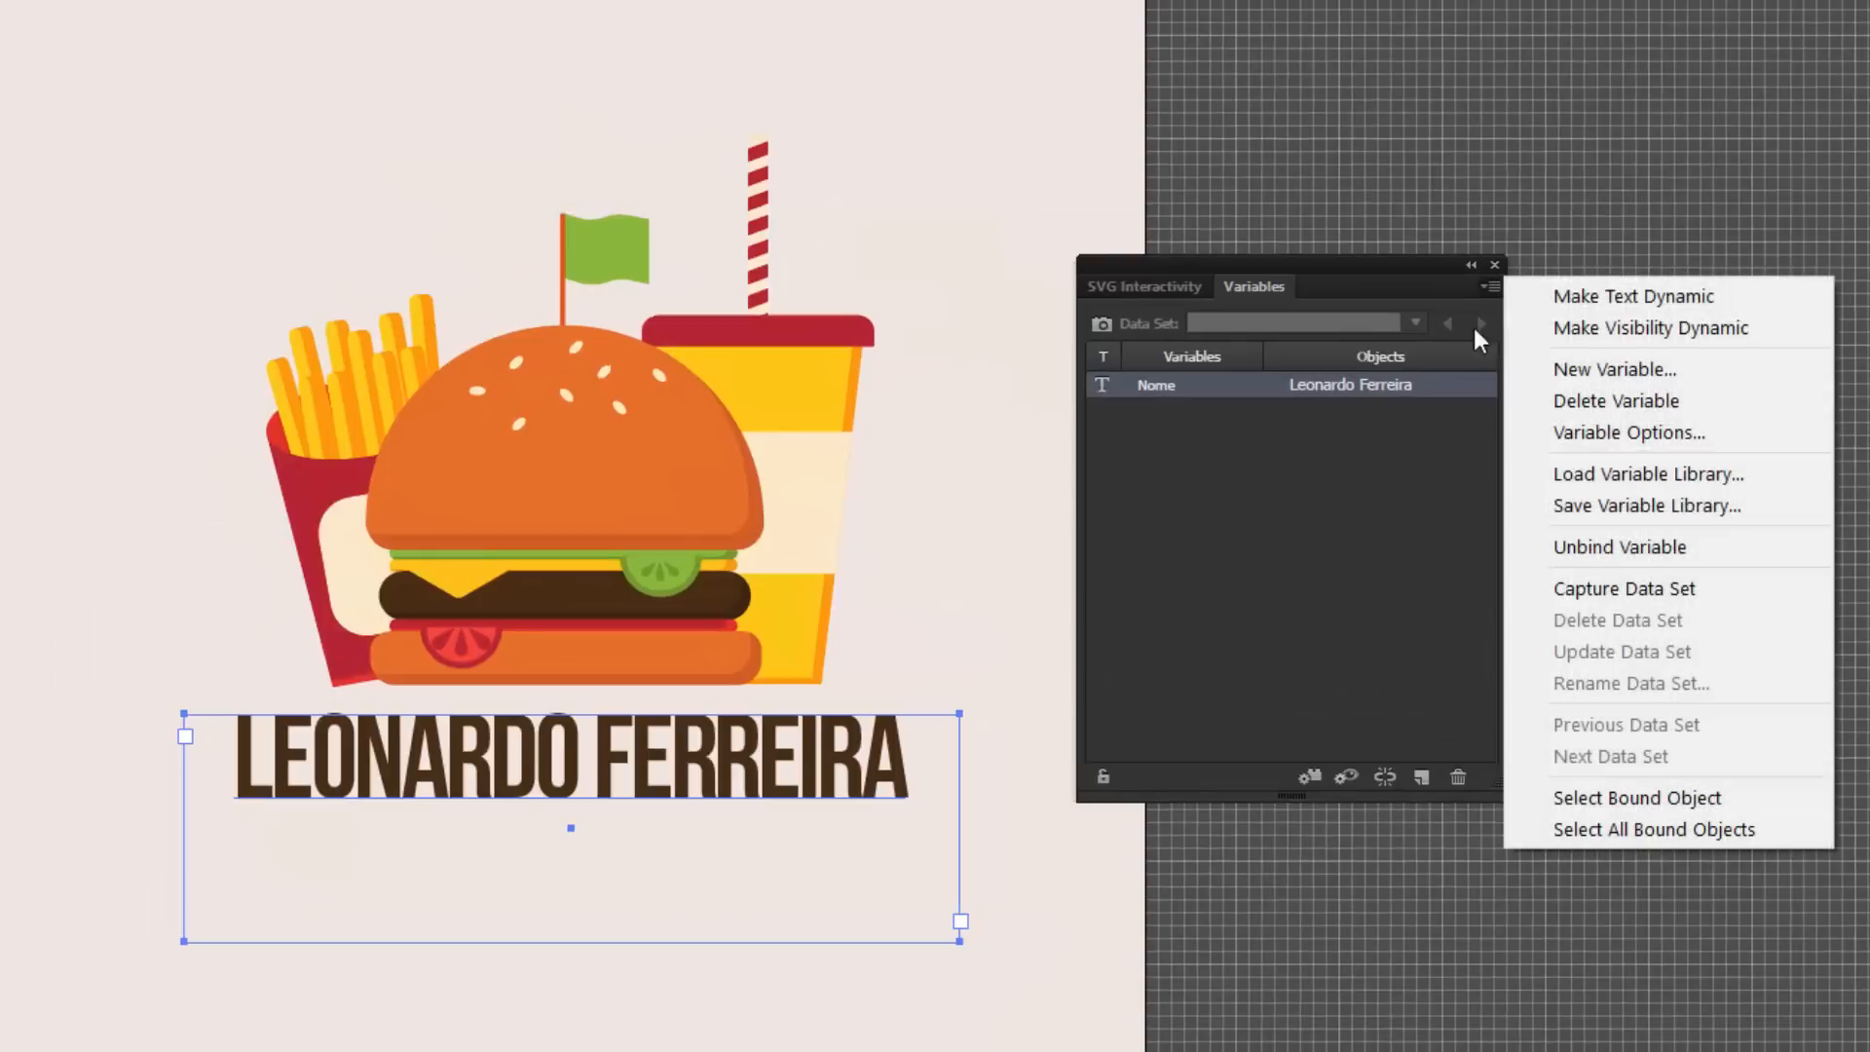
{"action": "left_click", "coordinate": [1655, 469]}
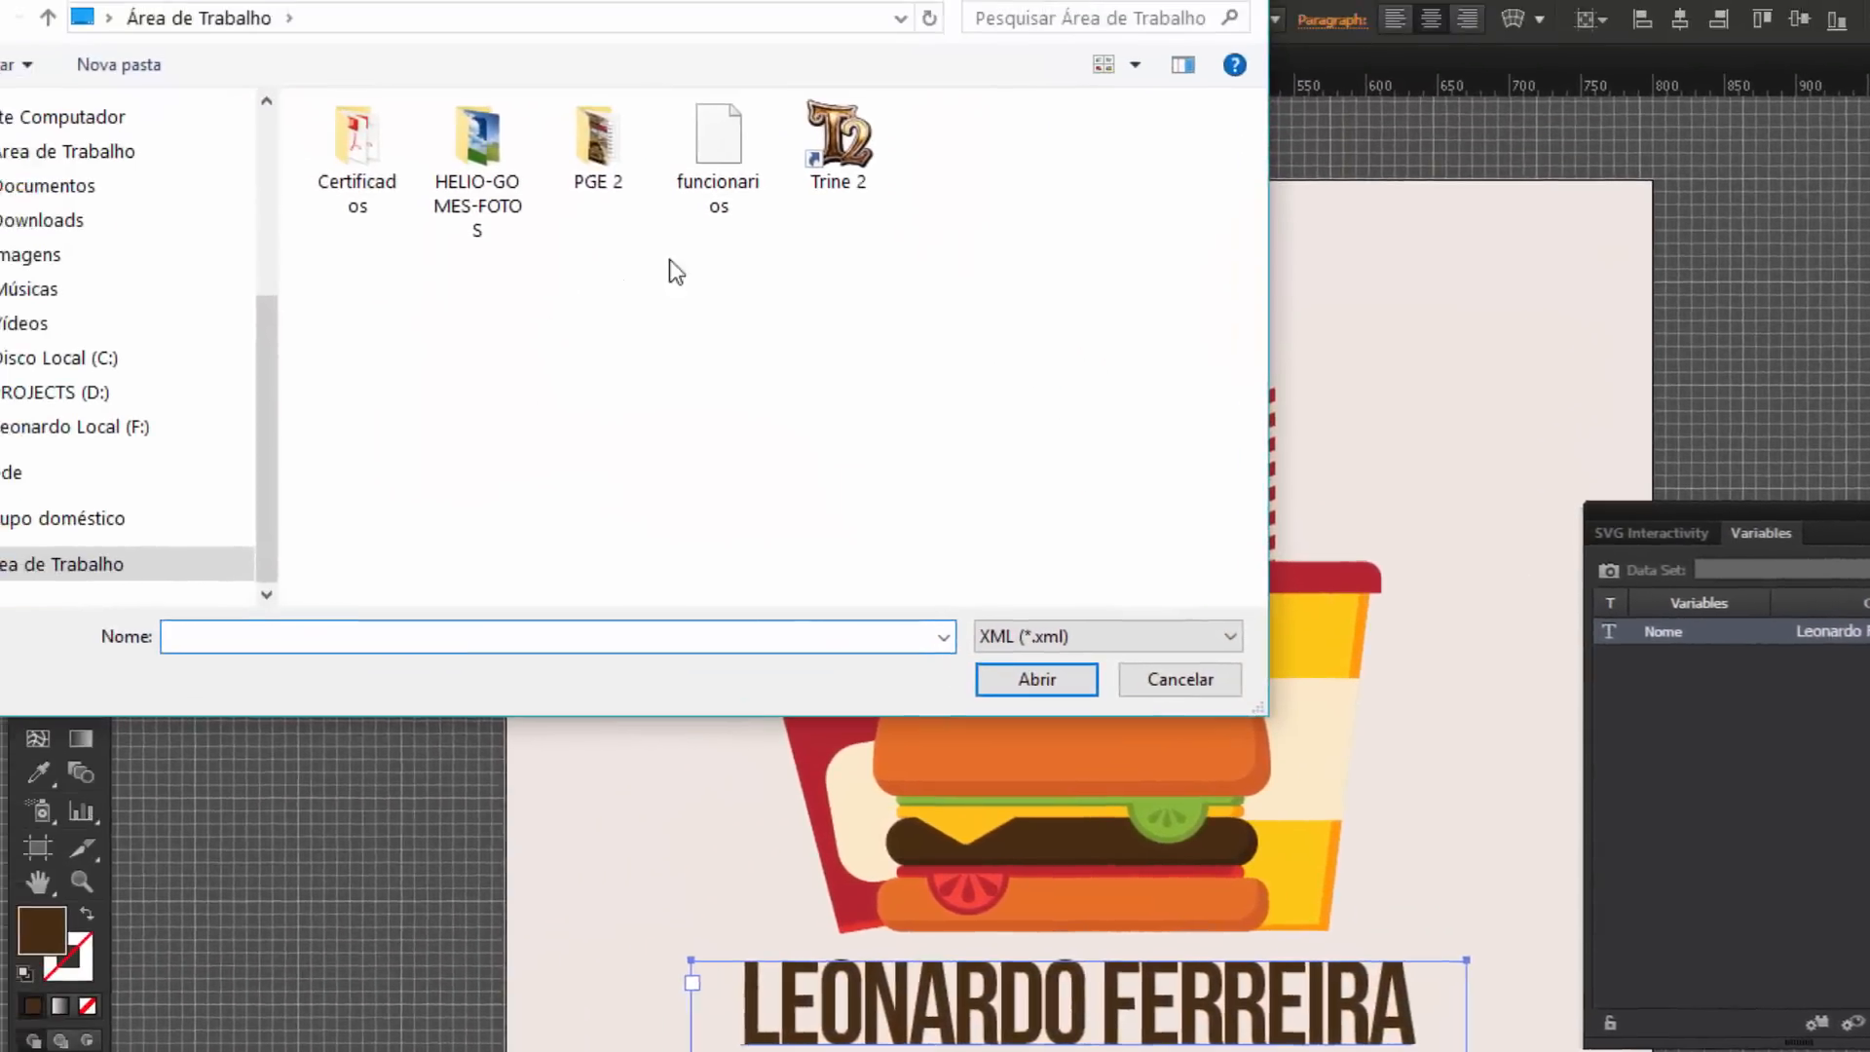
{"action": "left_click", "coordinate": [730, 201]}
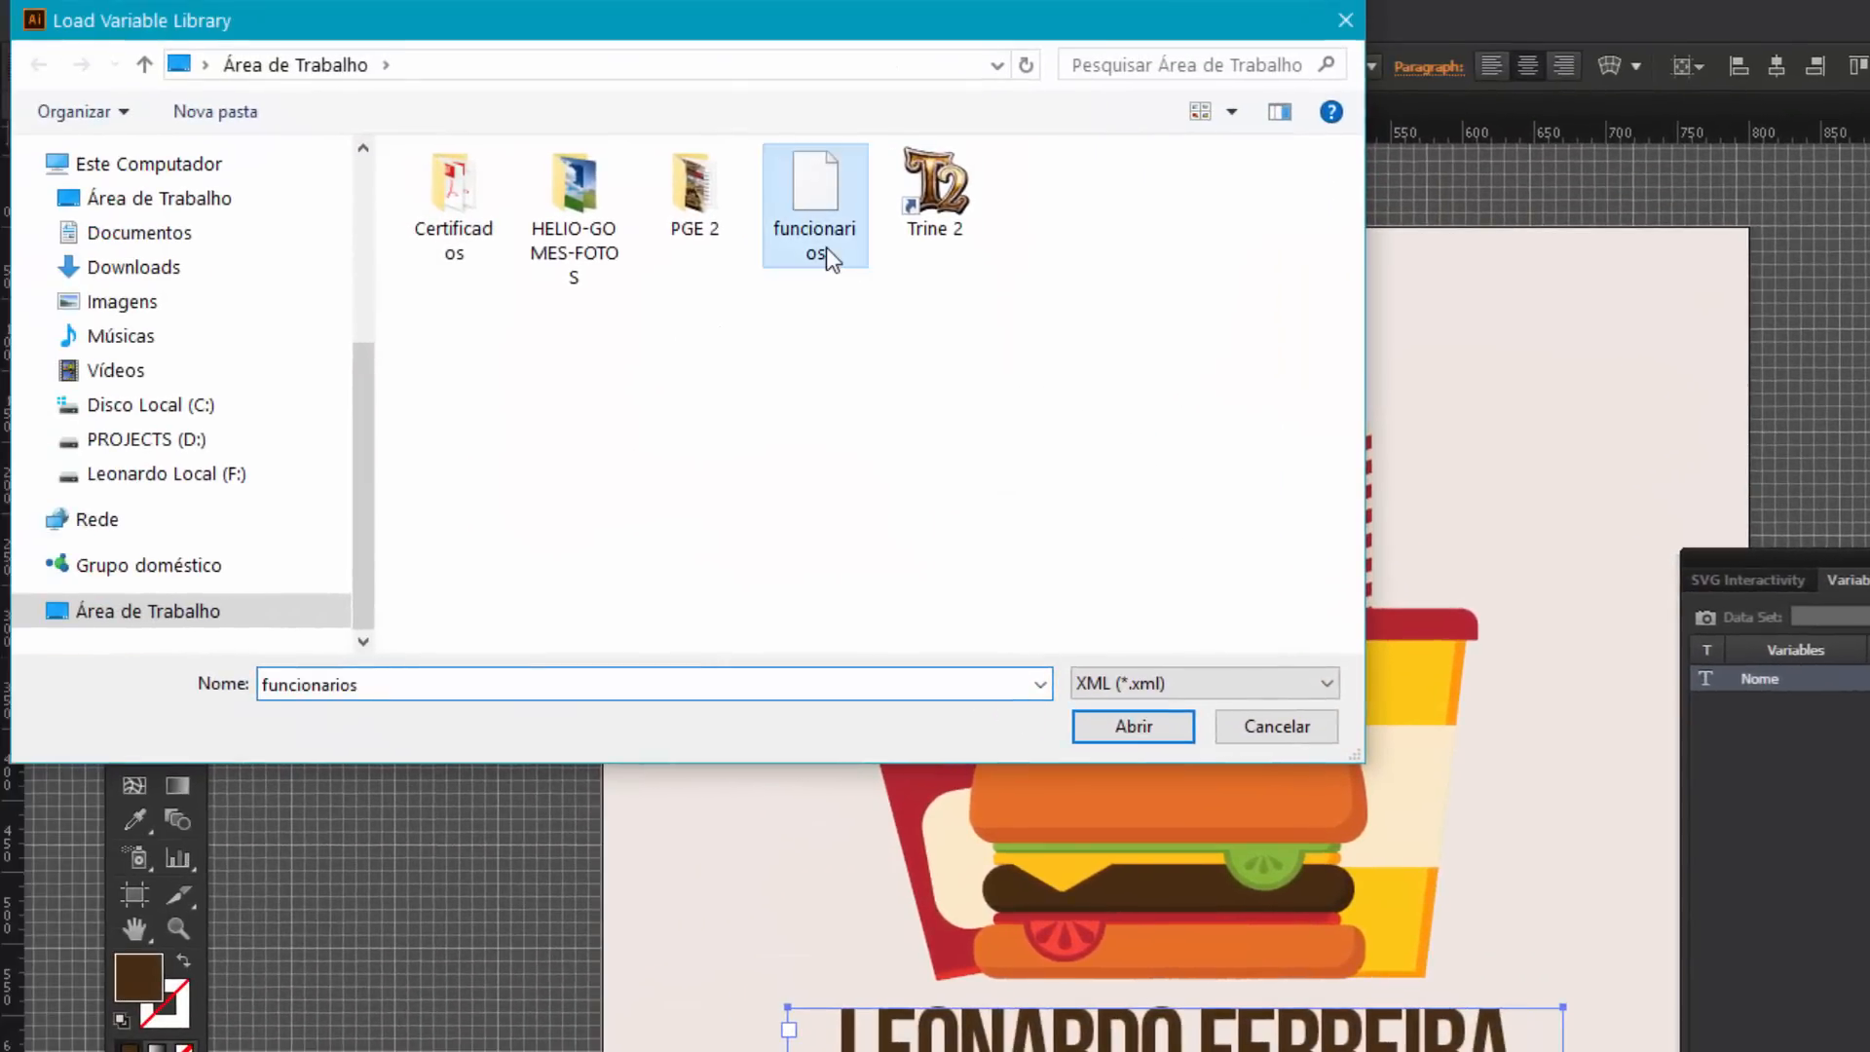
{"action": "left_click", "coordinate": [1124, 729]}
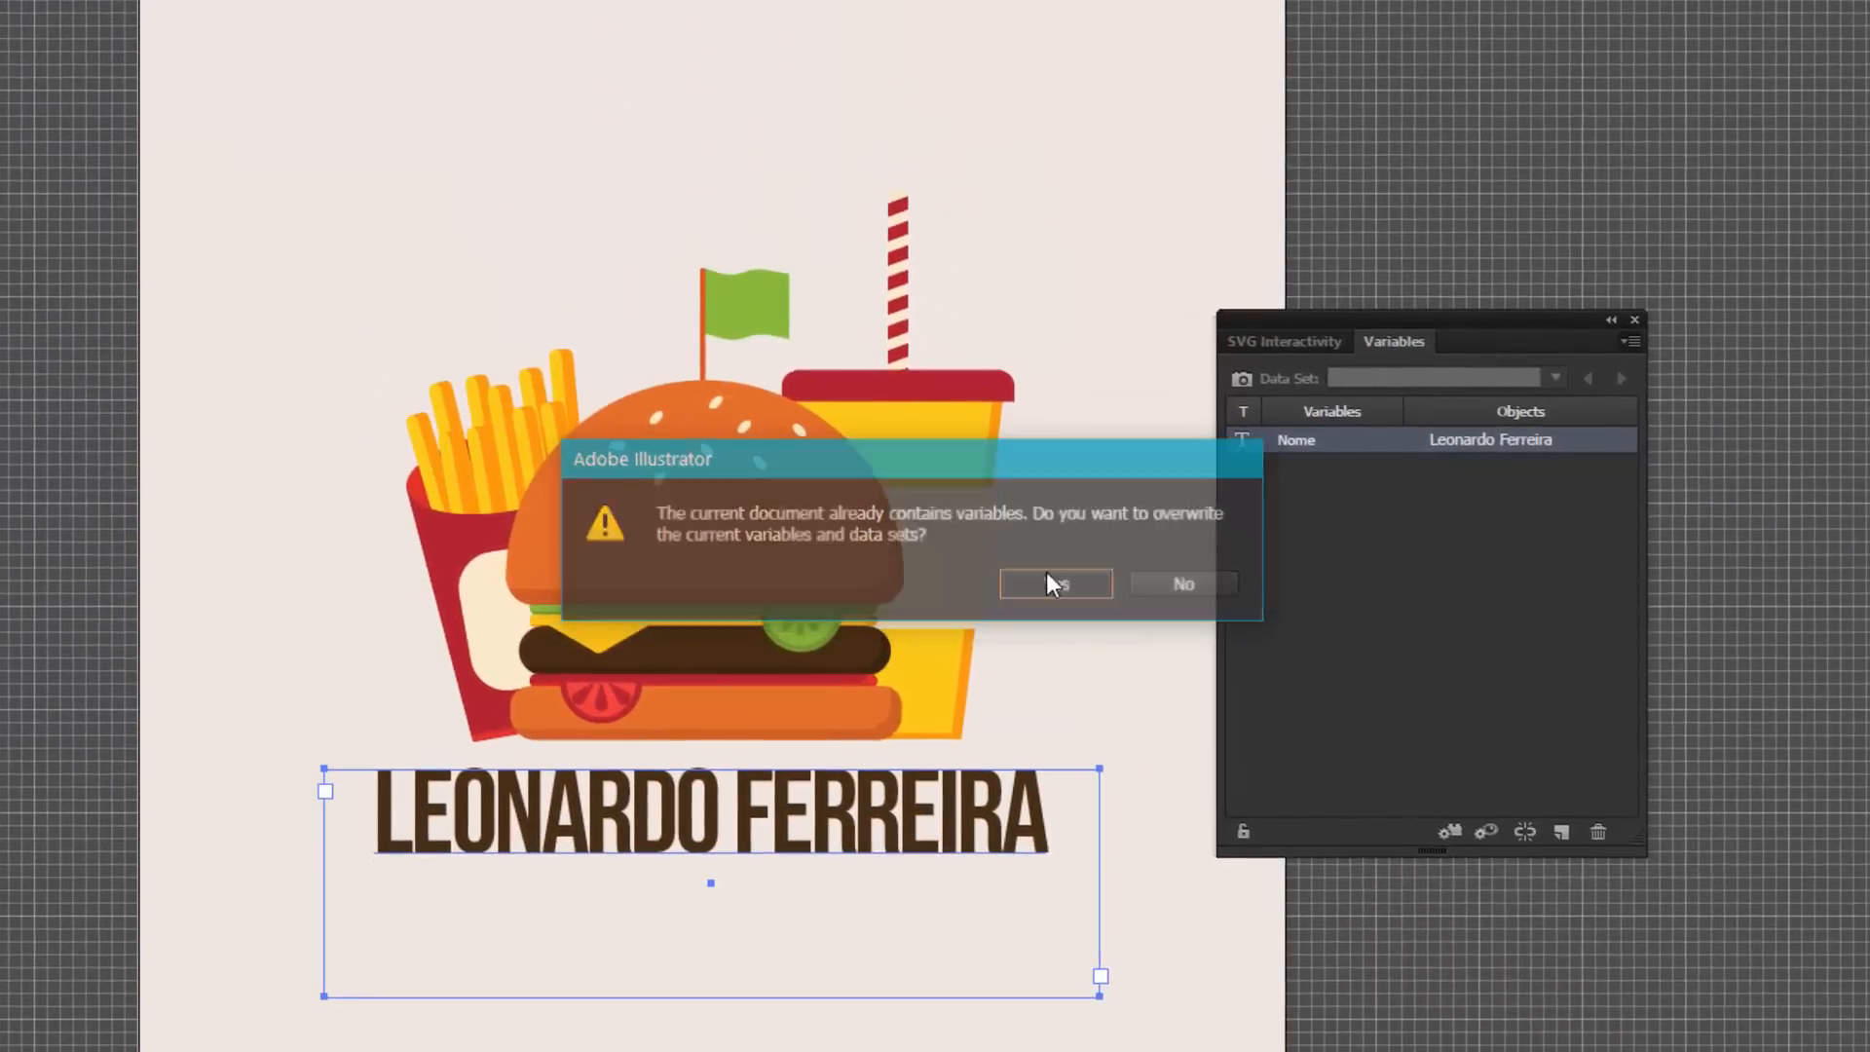
{"action": "left_click", "coordinate": [1050, 582]}
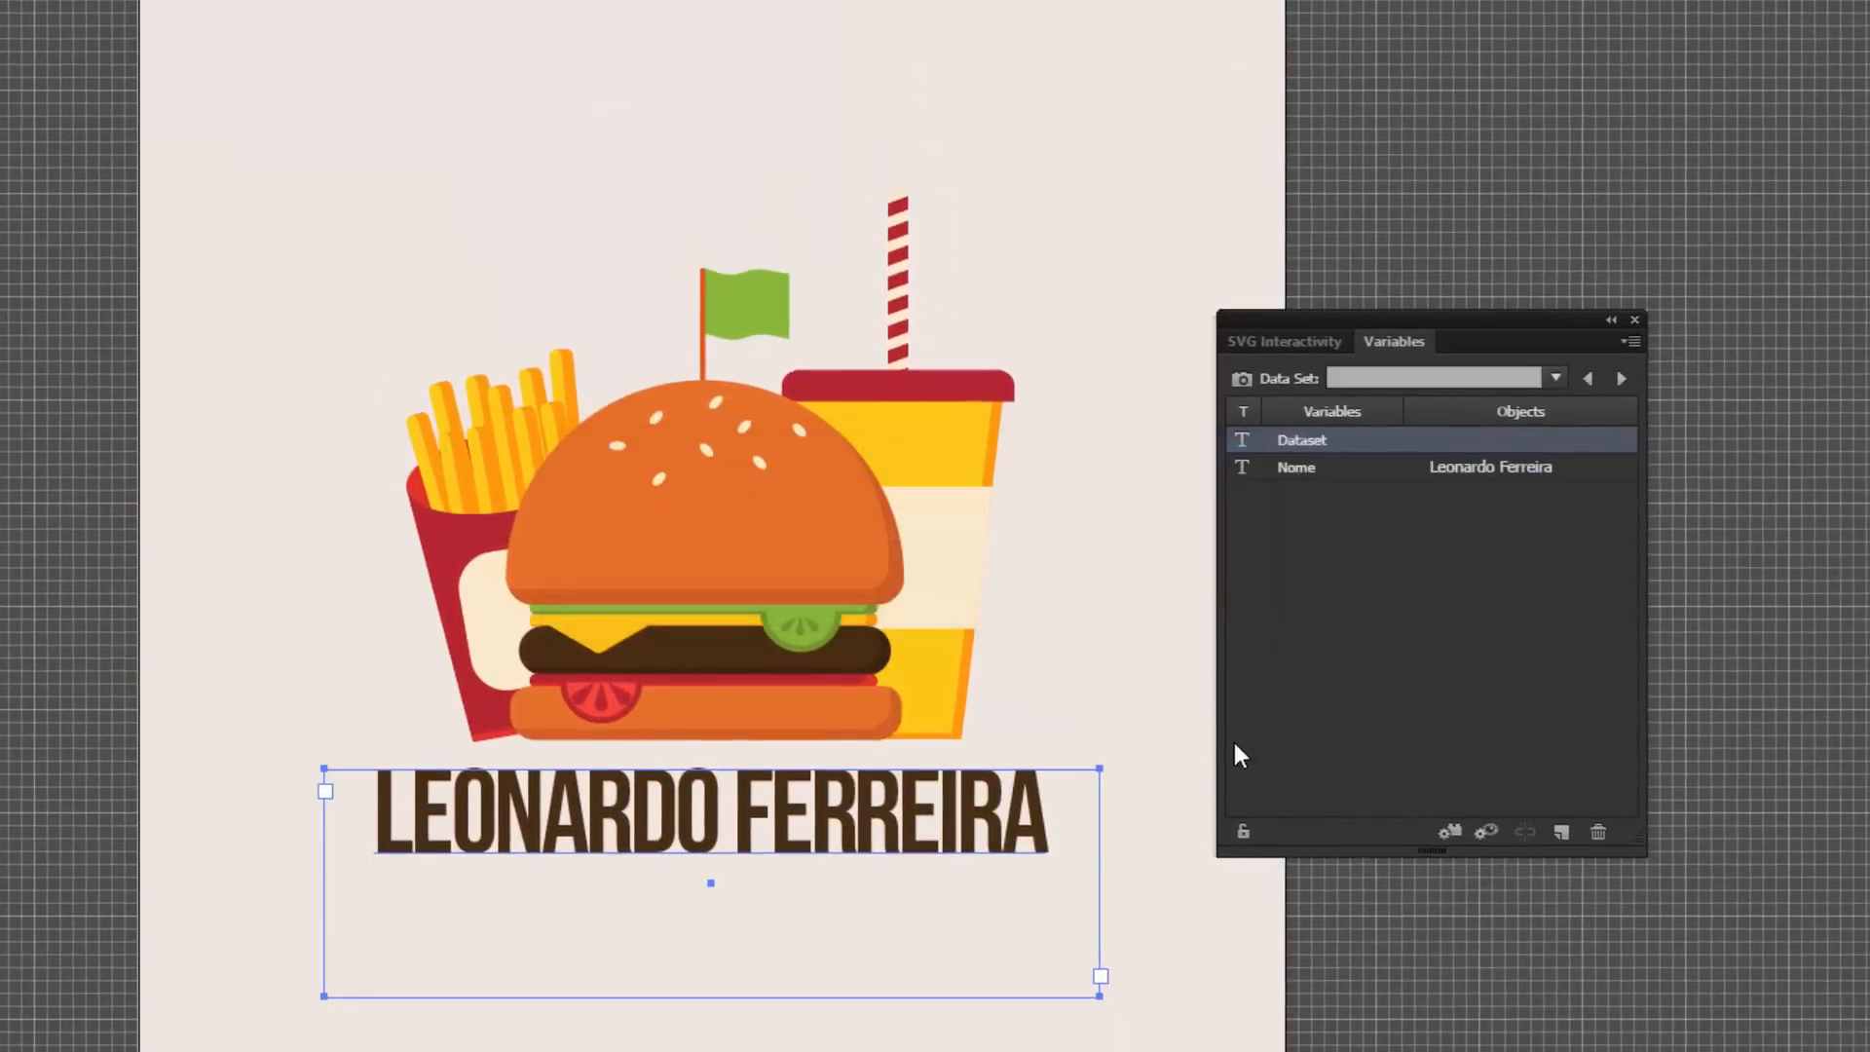
- Select the Nome variable and preview data sets 1, 2 and 3 in turn on the name text below the burger
{"action": "left_click", "coordinate": [1497, 473]}
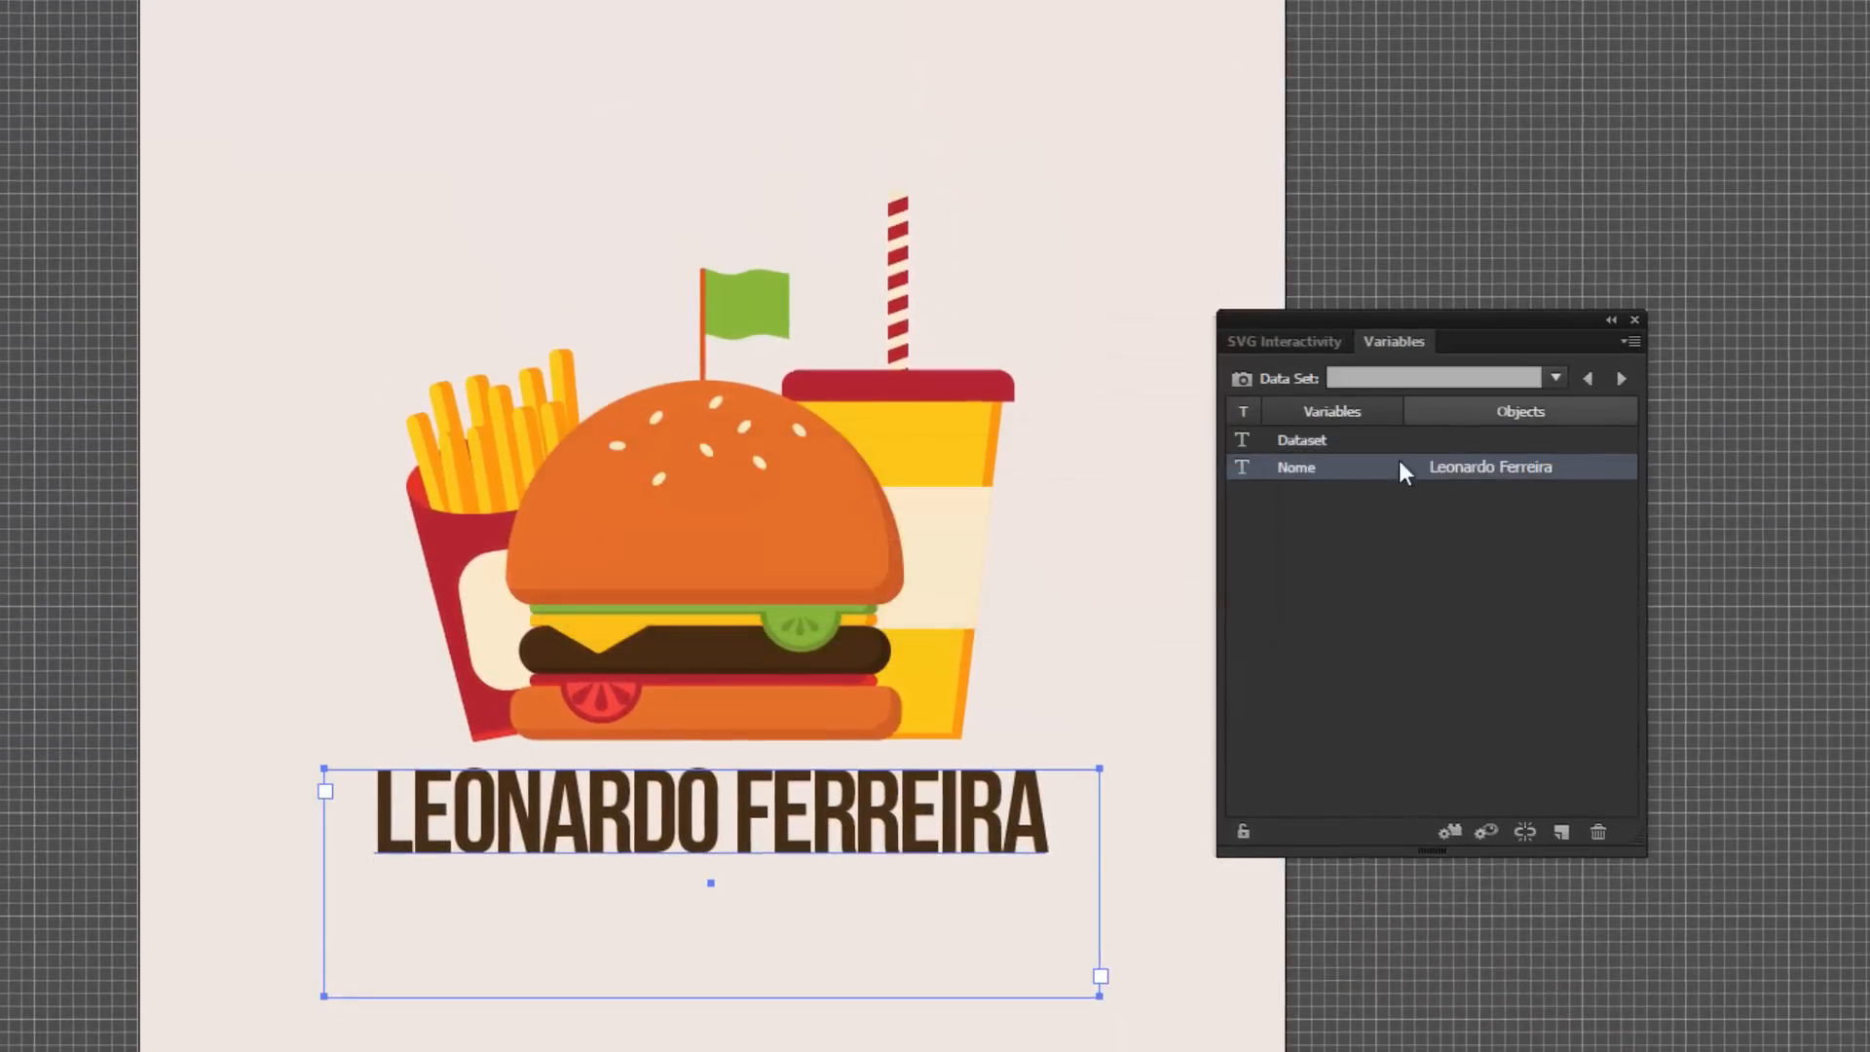
{"action": "left_click", "coordinate": [1556, 380]}
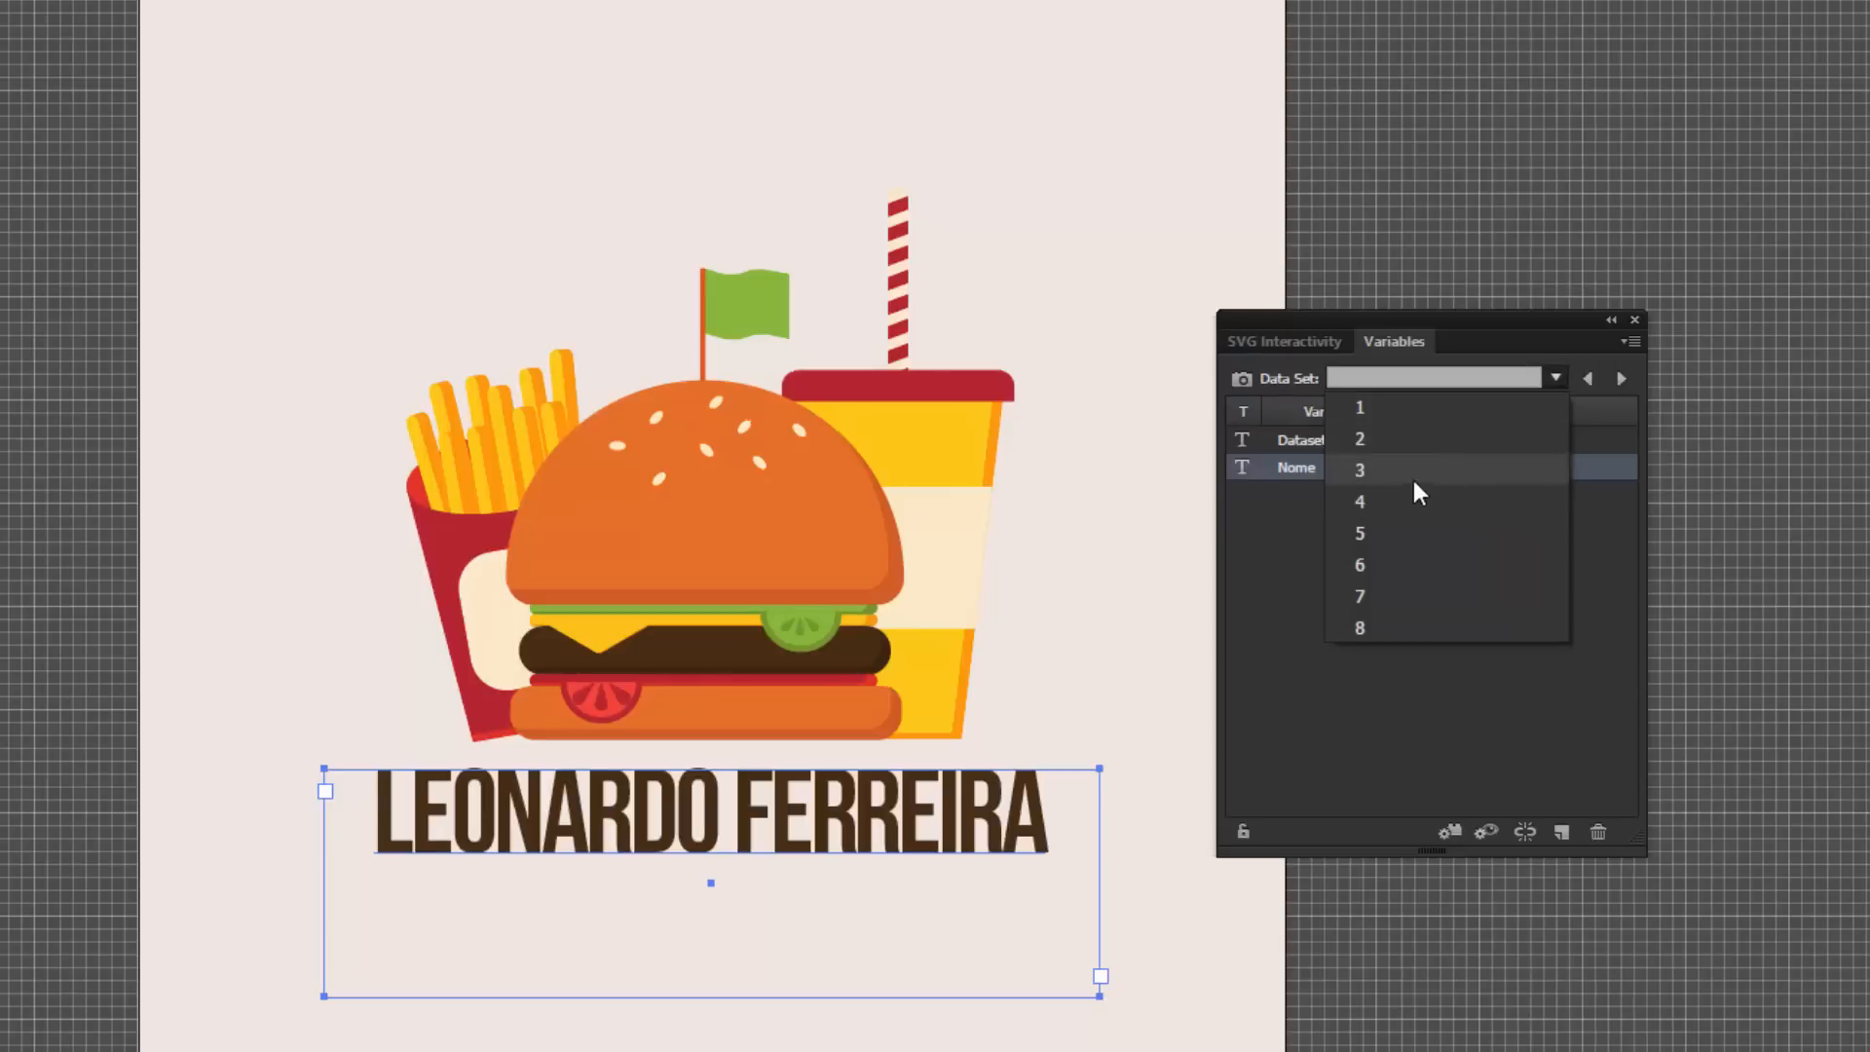
{"action": "left_click", "coordinate": [1457, 409]}
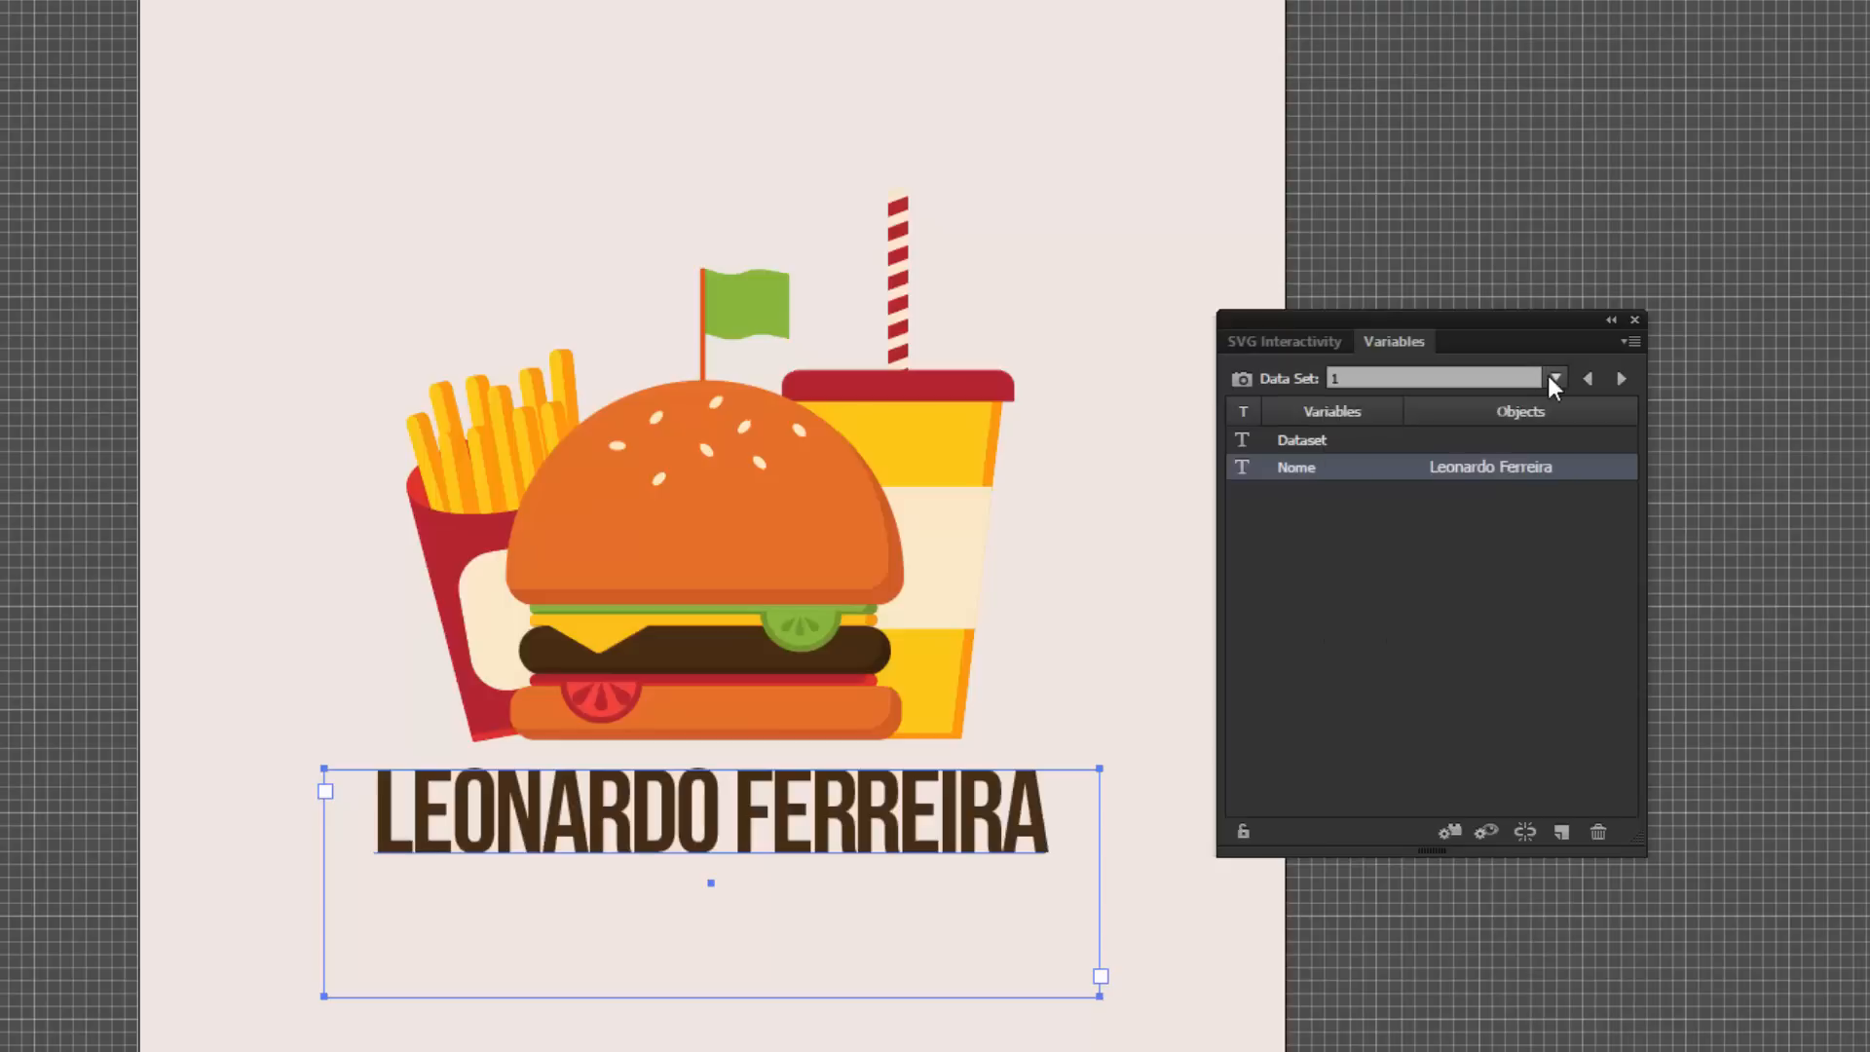
{"action": "left_click", "coordinate": [1554, 378]}
{"action": "left_click", "coordinate": [1443, 434]}
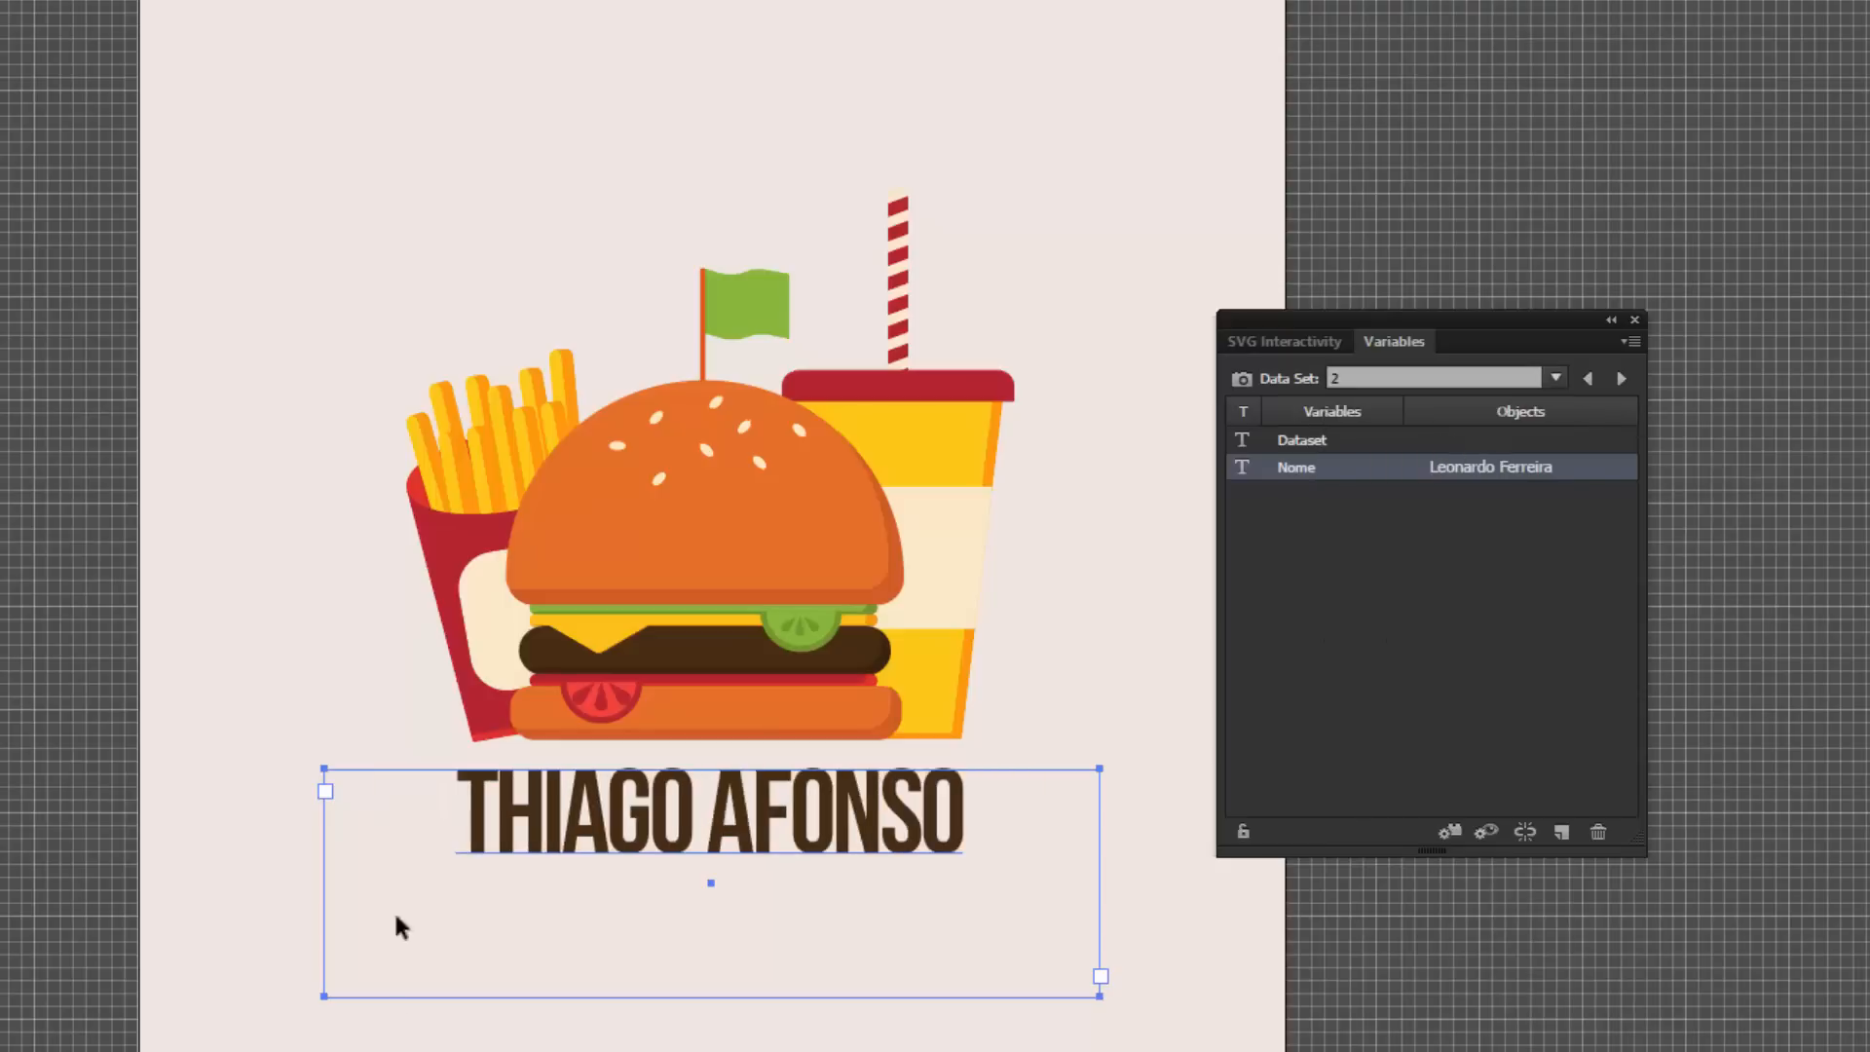
{"action": "left_click", "coordinate": [1548, 378]}
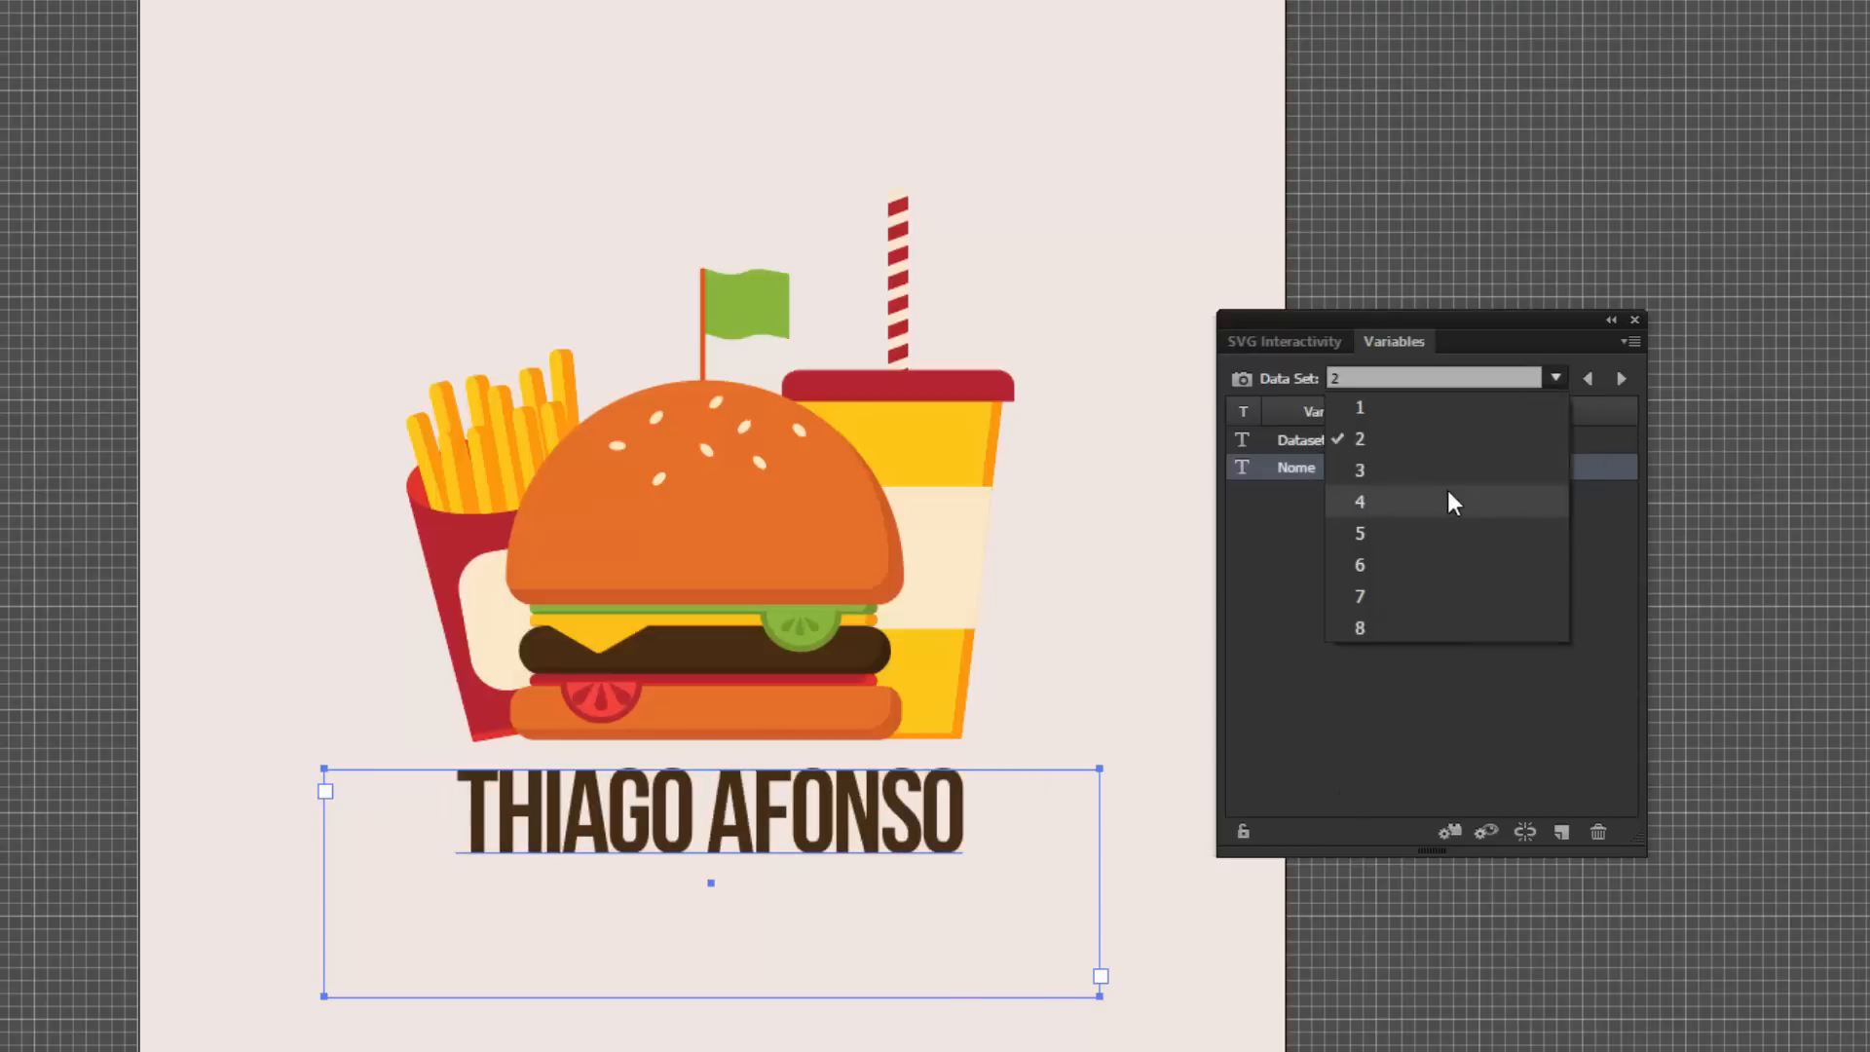
{"action": "left_click", "coordinate": [1464, 473]}
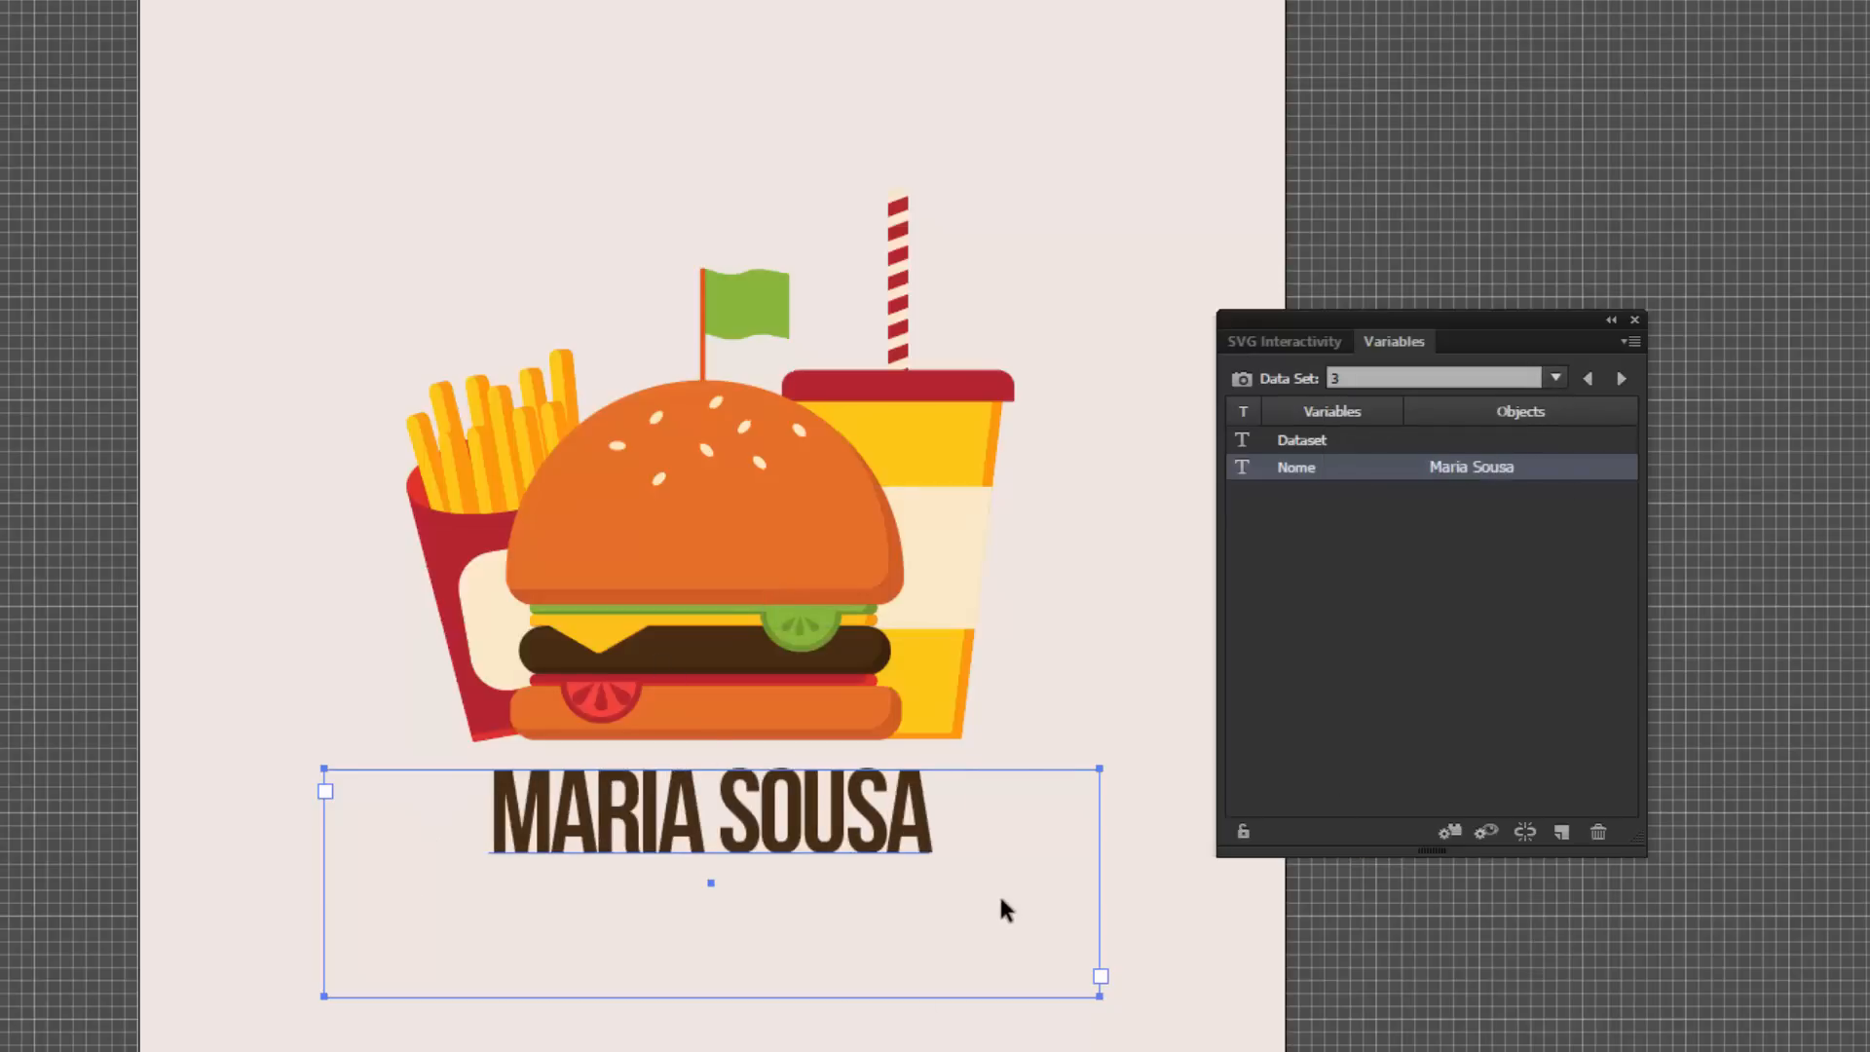
- Cycle forward repeatedly through the loaded data sets, checking the name text on the artwork, and stop at data set 7
{"action": "left_click", "coordinate": [1622, 379]}
{"action": "left_click", "coordinate": [1621, 379]}
{"action": "left_click", "coordinate": [1621, 379]}
{"action": "left_click", "coordinate": [1622, 379]}
{"action": "left_click", "coordinate": [1621, 379]}
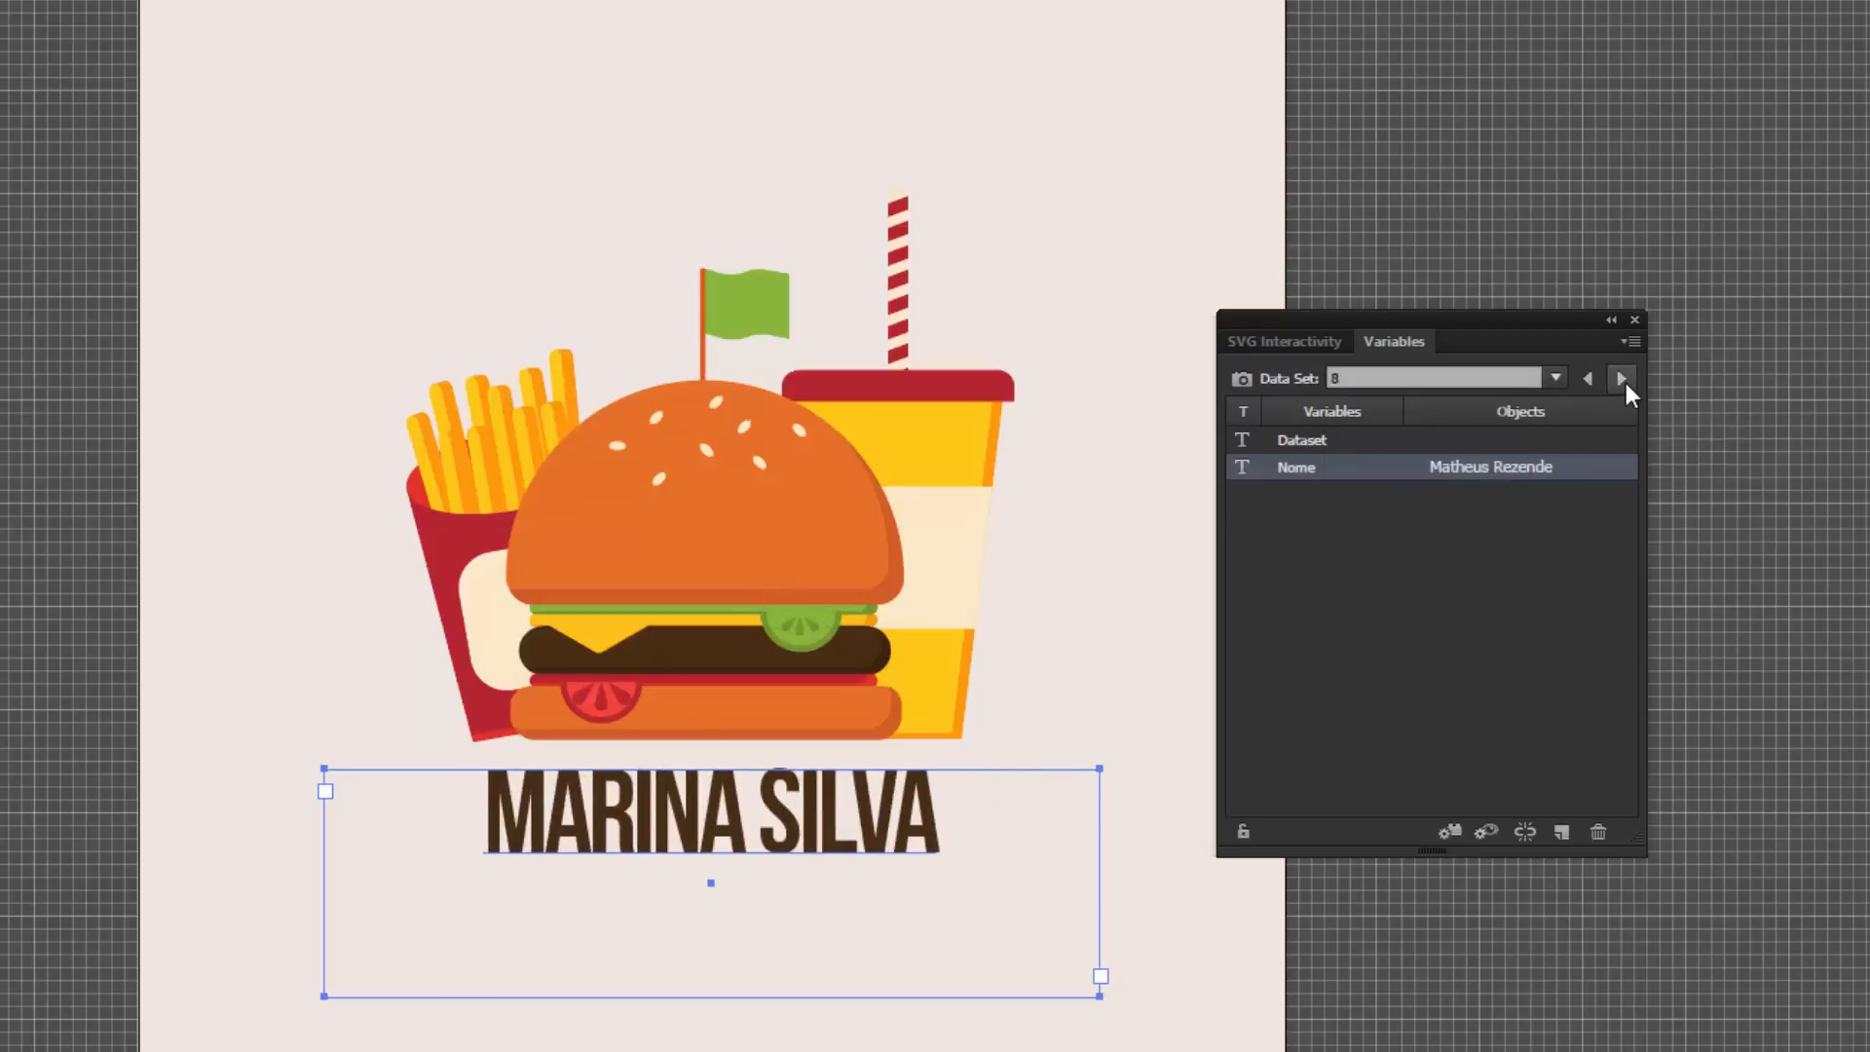
{"action": "left_click", "coordinate": [1622, 378]}
{"action": "left_click", "coordinate": [1621, 379]}
{"action": "left_click", "coordinate": [1621, 378]}
{"action": "left_click", "coordinate": [1621, 378]}
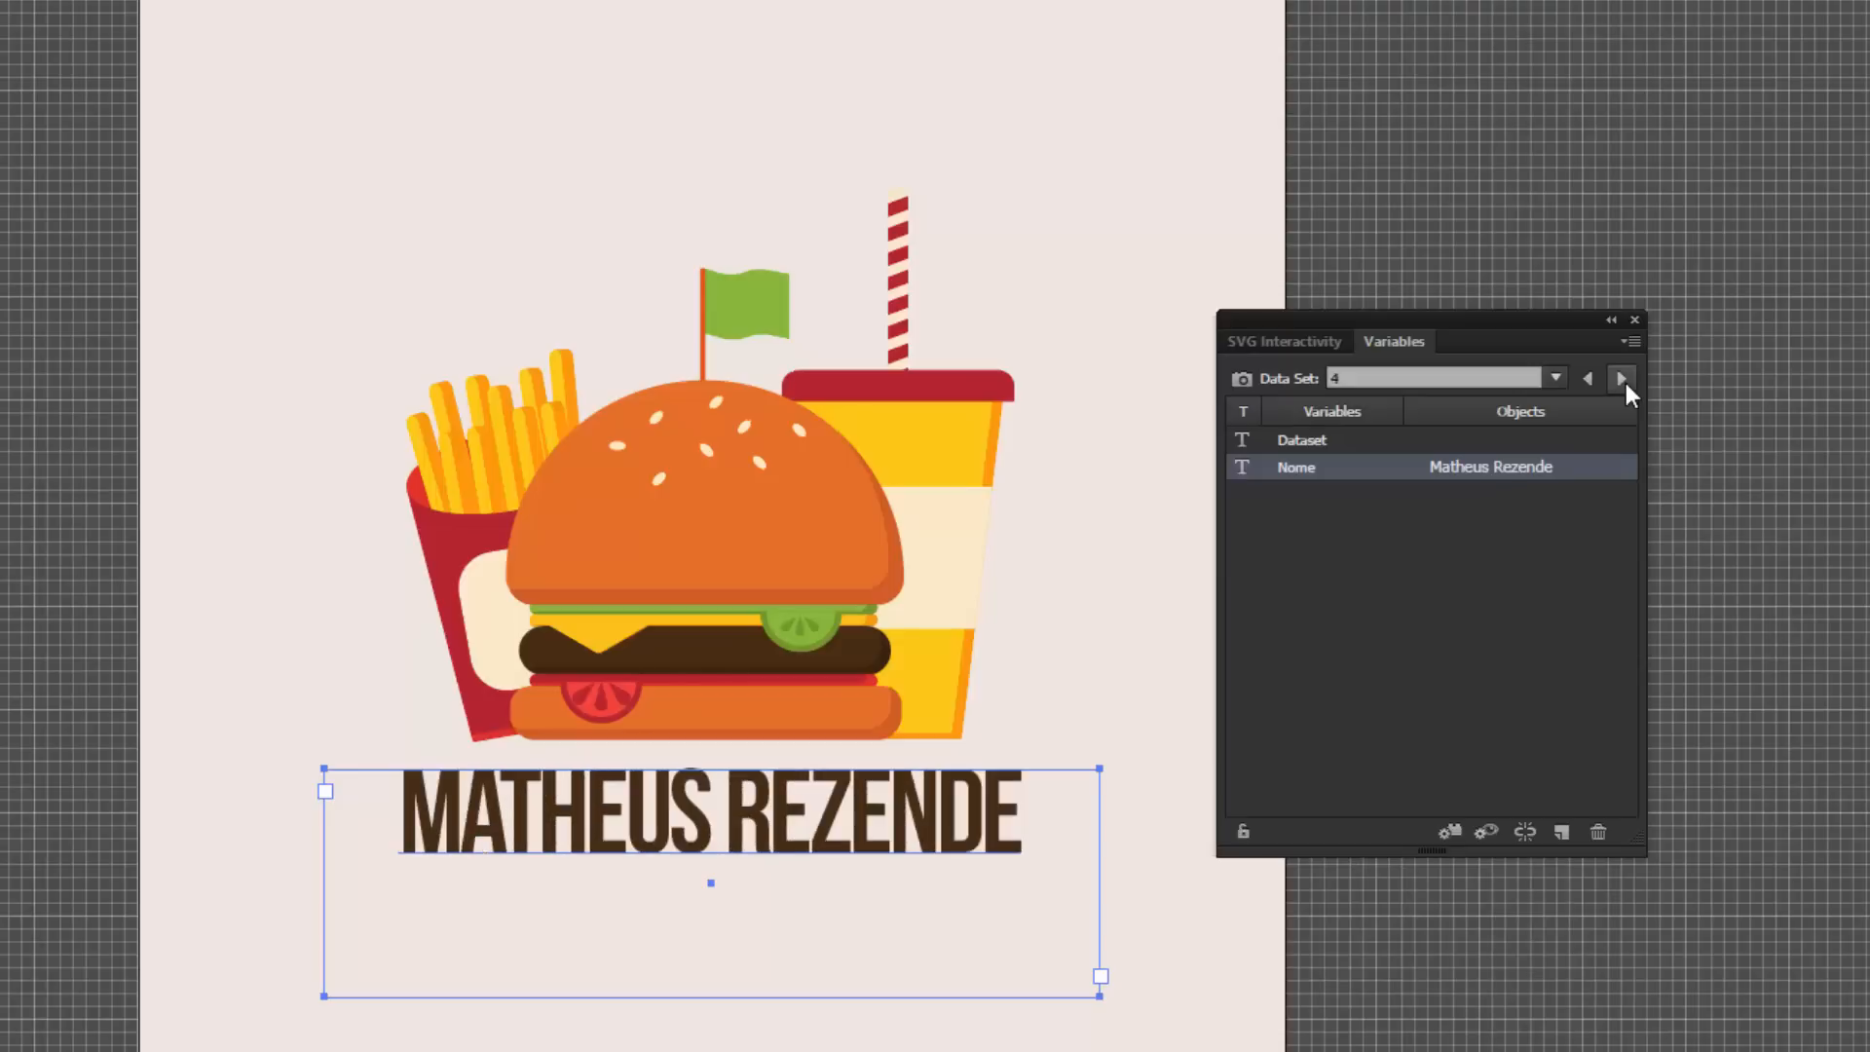
{"action": "left_click", "coordinate": [1621, 379]}
{"action": "left_click", "coordinate": [1621, 378]}
{"action": "left_click", "coordinate": [1621, 379]}
{"action": "left_click", "coordinate": [1621, 379]}
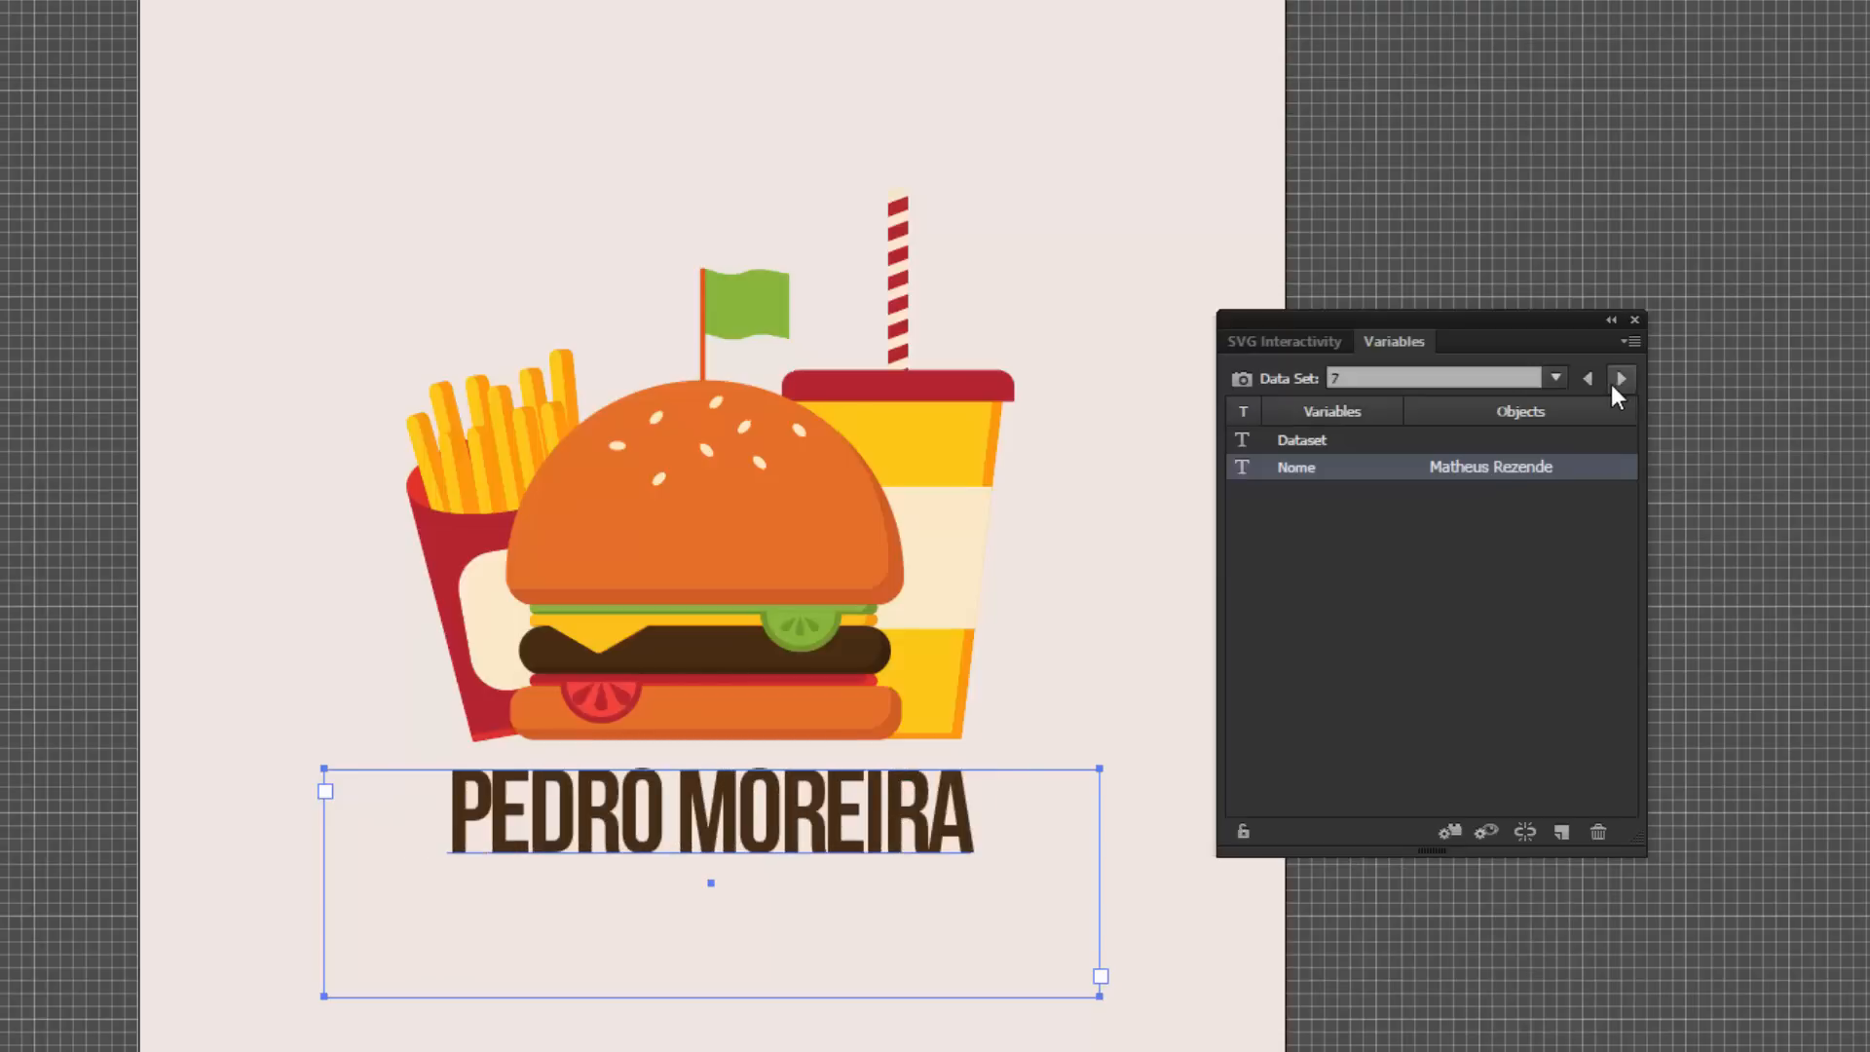